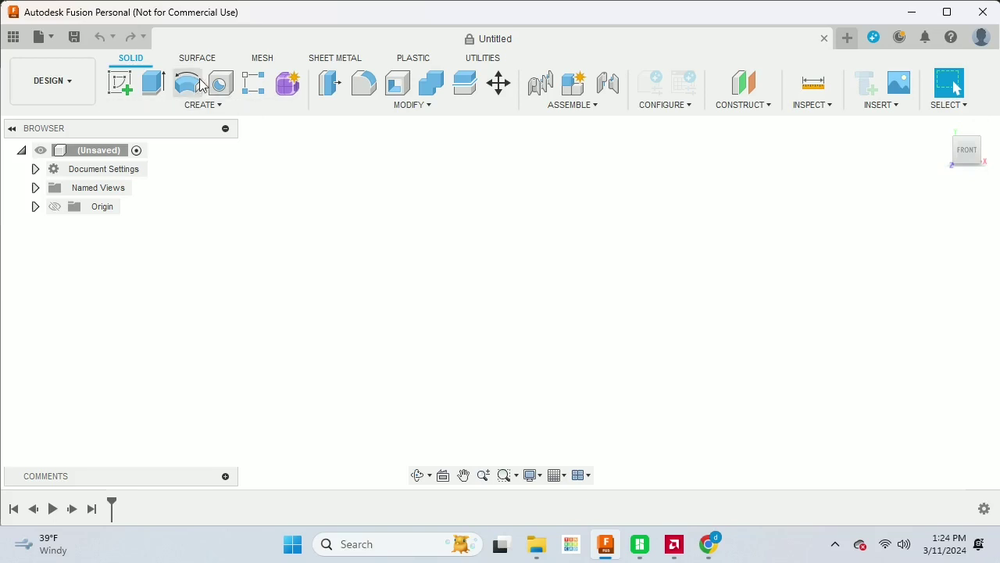
- Start a sketch on the front plane and load rollintraytemplate.dxf from the computer's rollingtray folder for insertion as a DXF
left_click(114, 88)
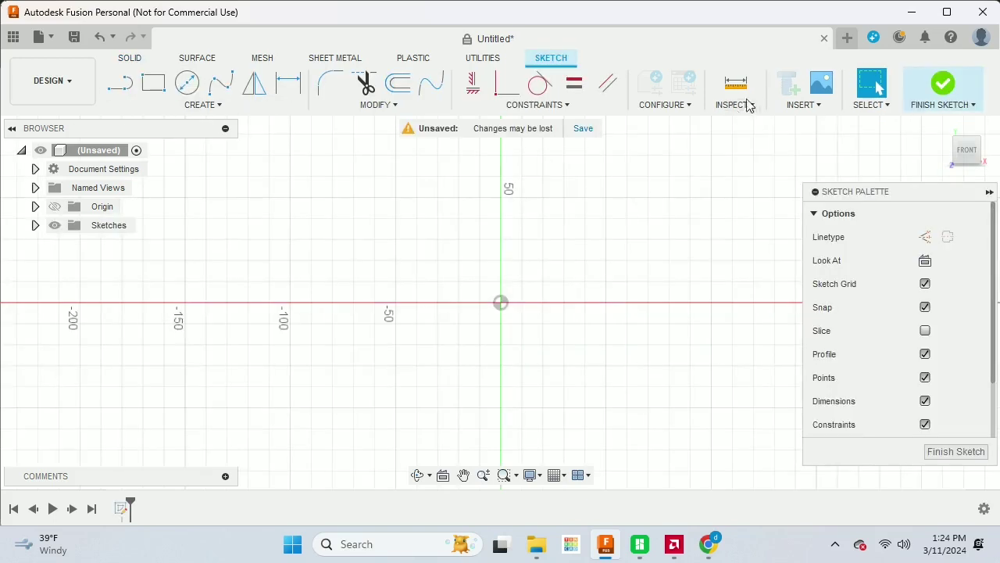
left_click(791, 109)
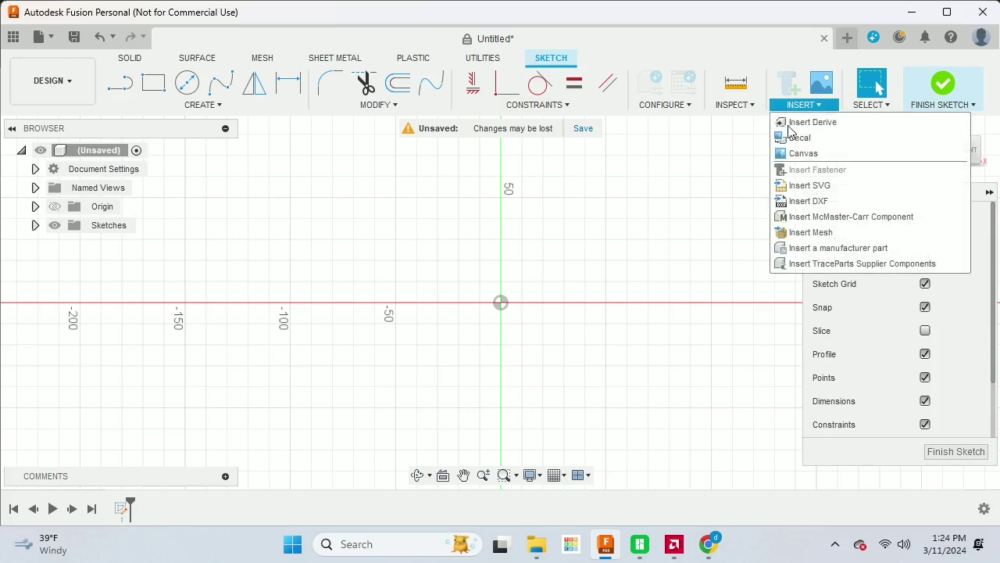
left_click(807, 203)
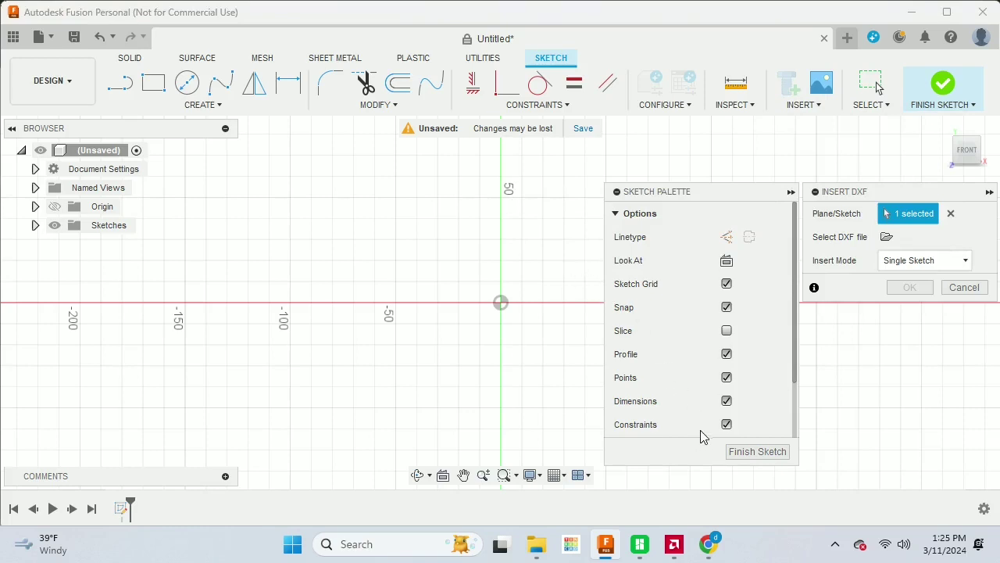
left_click(886, 236)
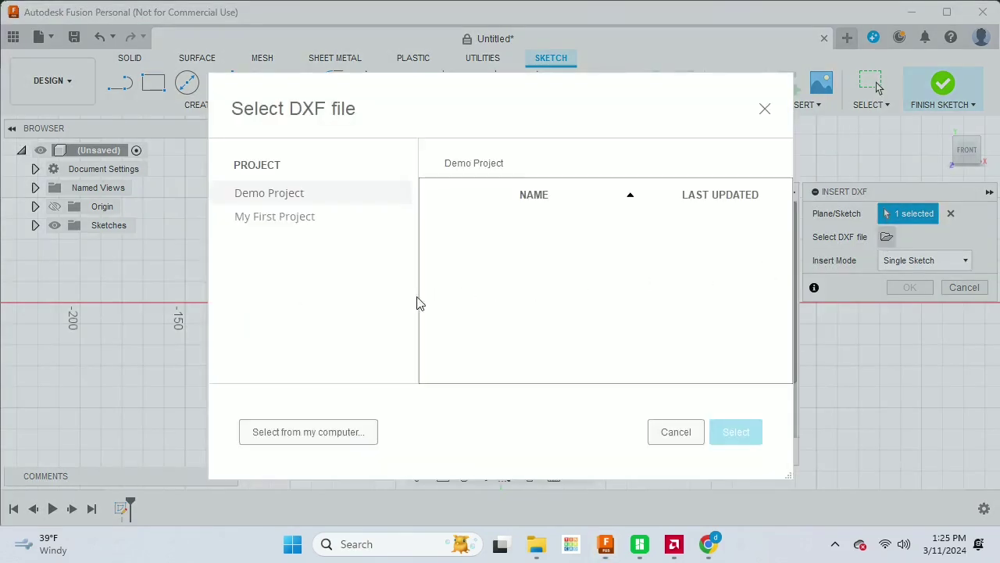
left_click(286, 439)
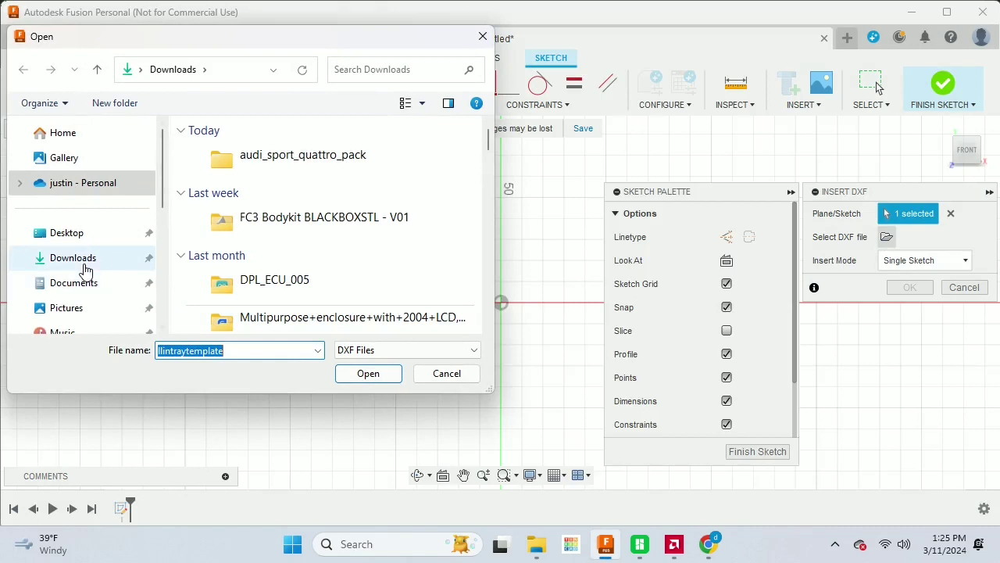
scroll(86, 269, "down", 1)
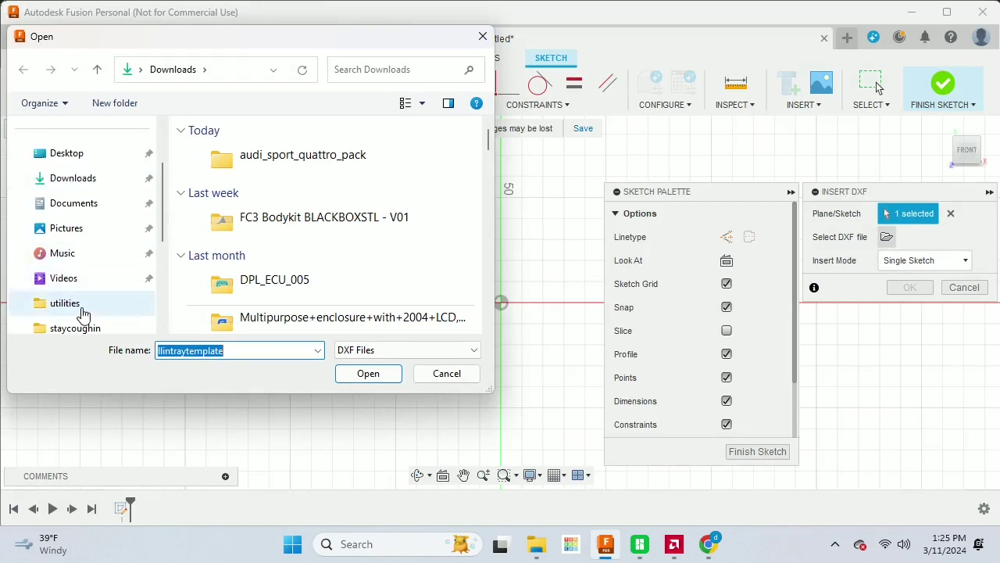
scroll(83, 311, "down", 1)
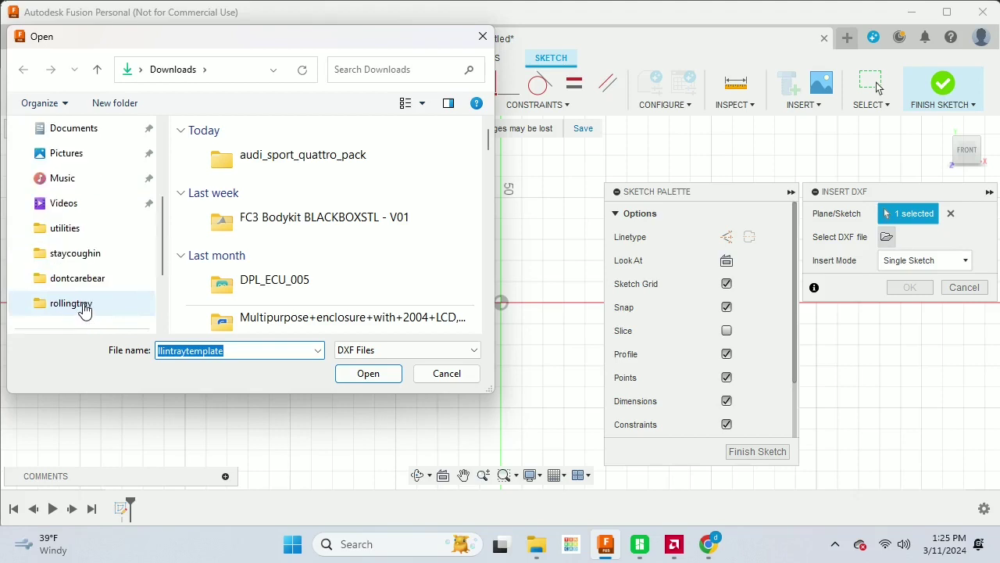
left_click(83, 305)
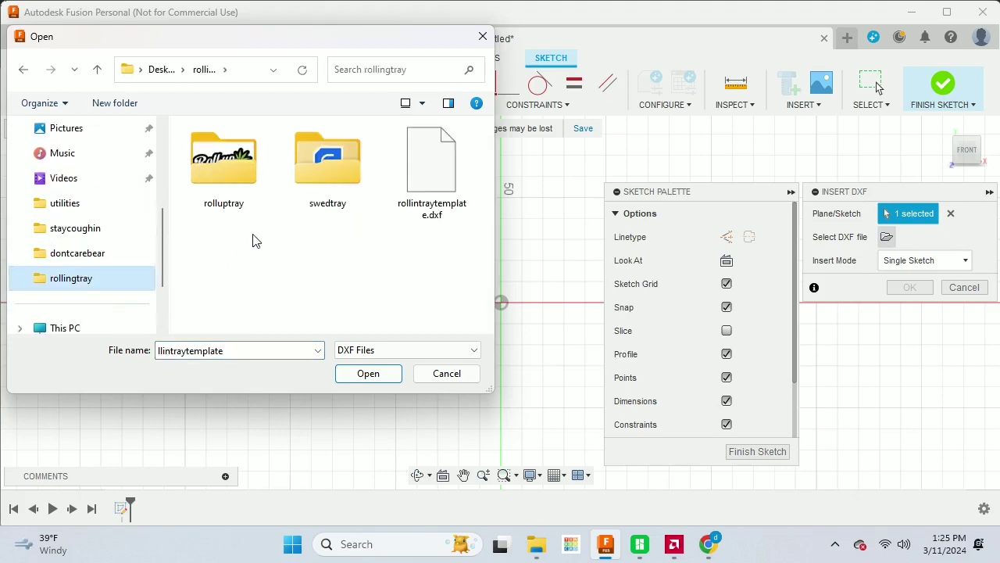
double_click(434, 187)
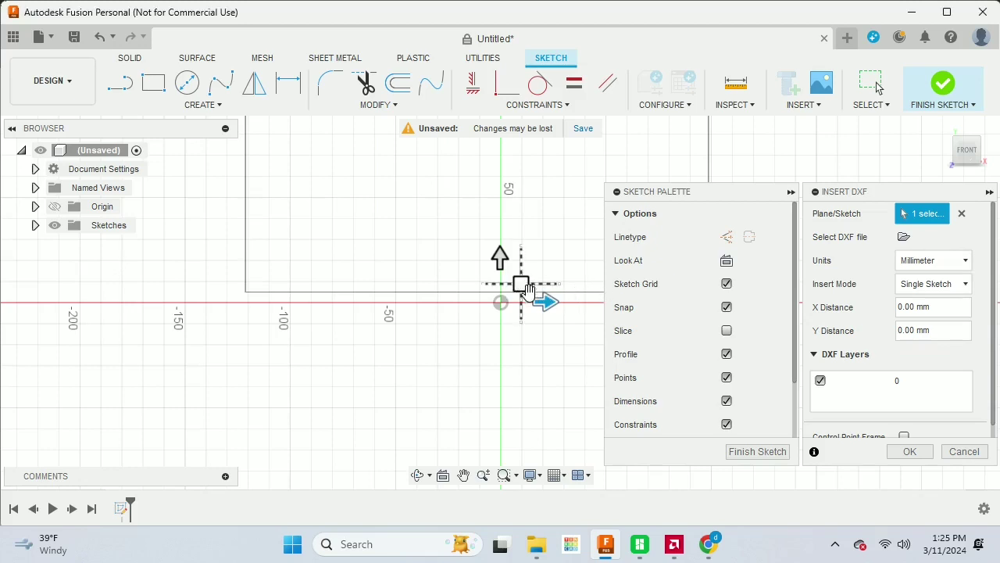
- Move the DXF rectangle to about X 4.5 mm, Y -69 mm so it surrounds the origin, and finish the sketch
left_click_drag(522, 285, 531, 431)
scroll(530, 432, "down", 2)
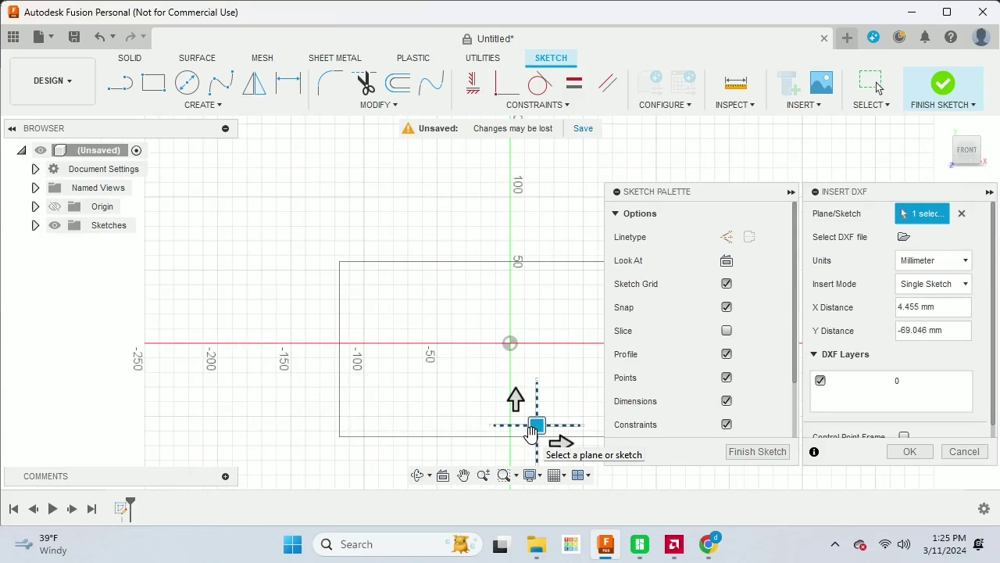
scroll(531, 431, "down", 2)
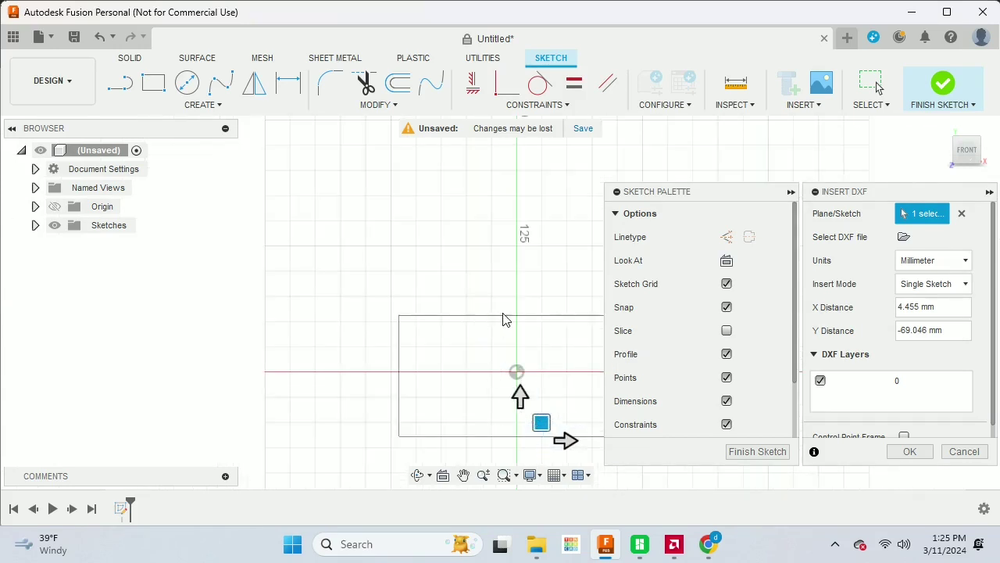
left_click(464, 475)
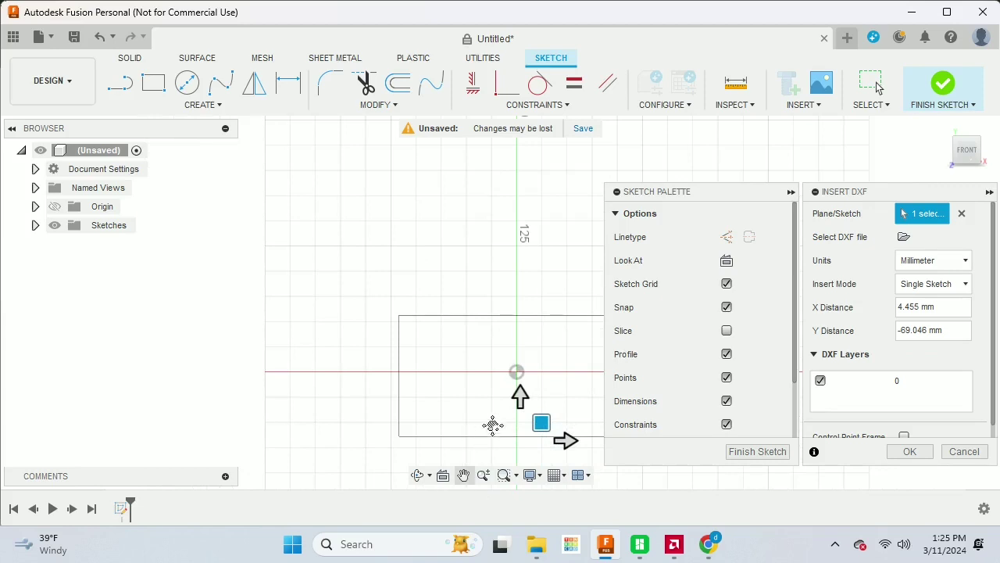
mouse_move(474, 422)
left_mouse_down()
mouse_move(353, 404)
mouse_move(396, 402)
left_mouse_up()
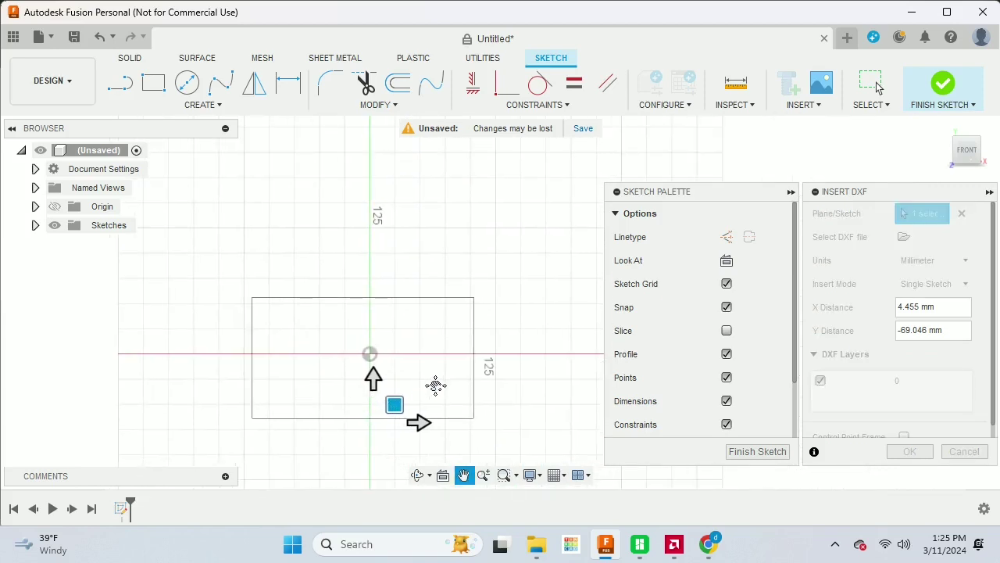
scroll(435, 385, "up", 1)
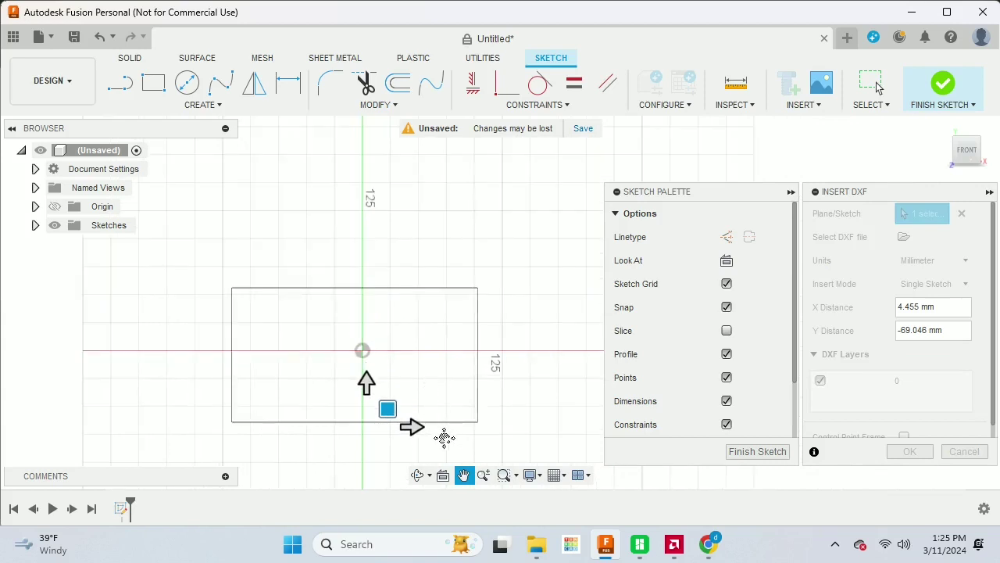
key("Escape")
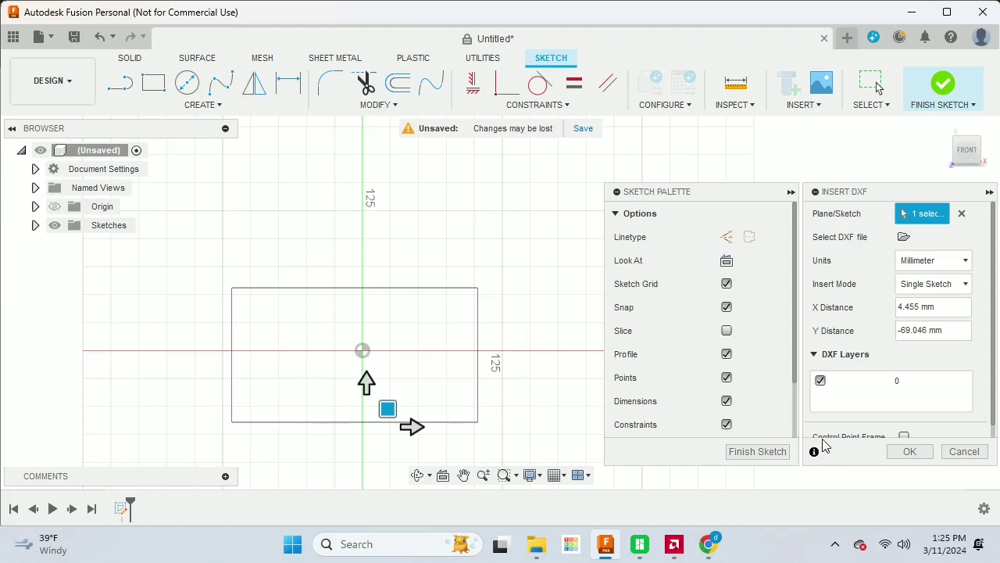
left_click(779, 453)
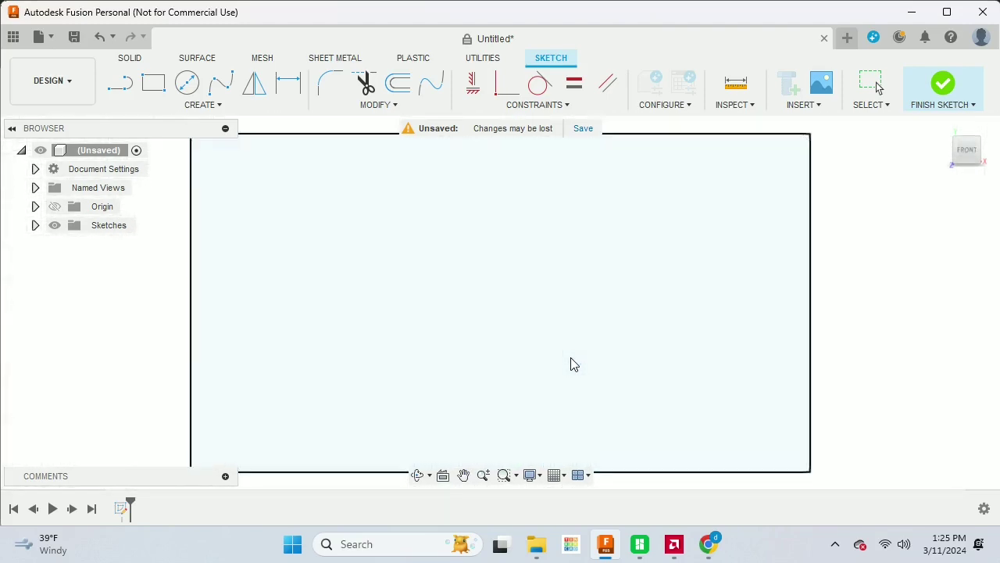
- Insert the containsthc SVG from the computer's Downloads folder onto the plane of the tray rectangle
scroll(571, 364, "down", 5)
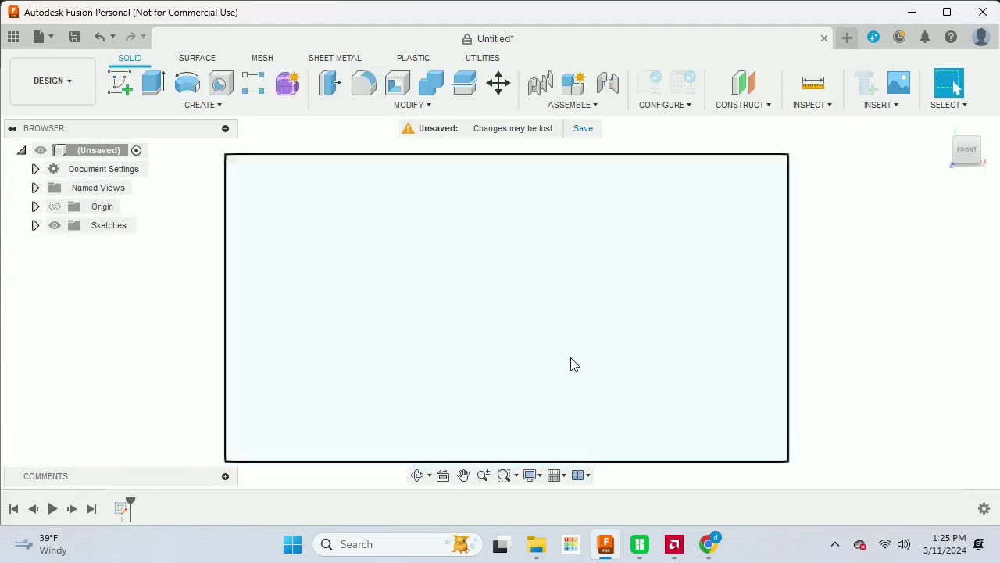
scroll(571, 364, "down", 1)
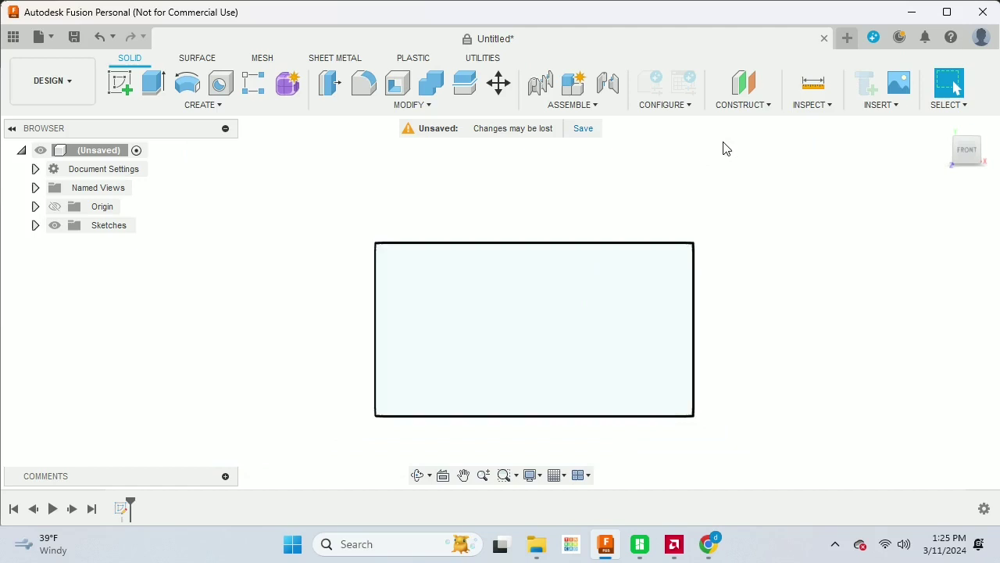
left_click(871, 105)
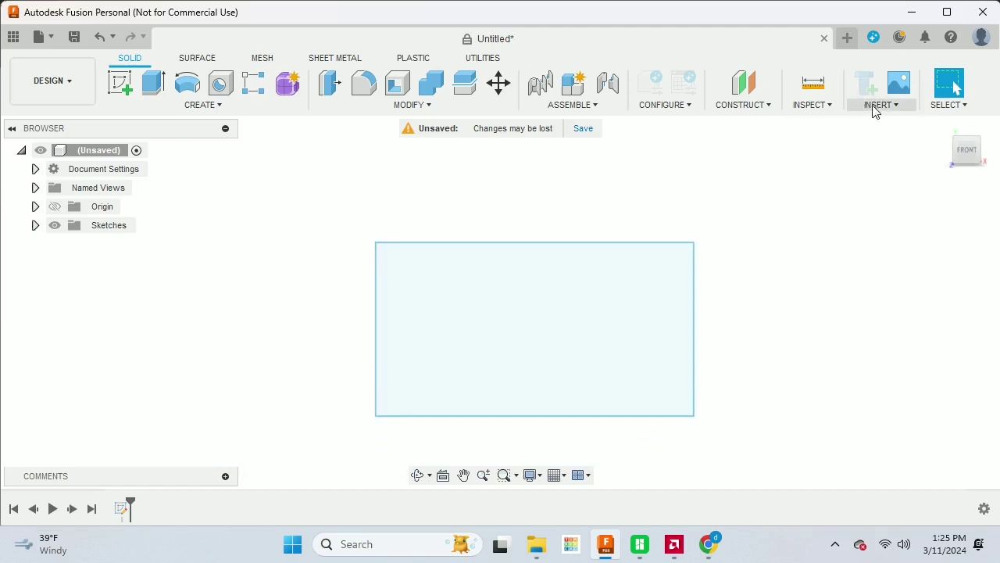
left_click(851, 186)
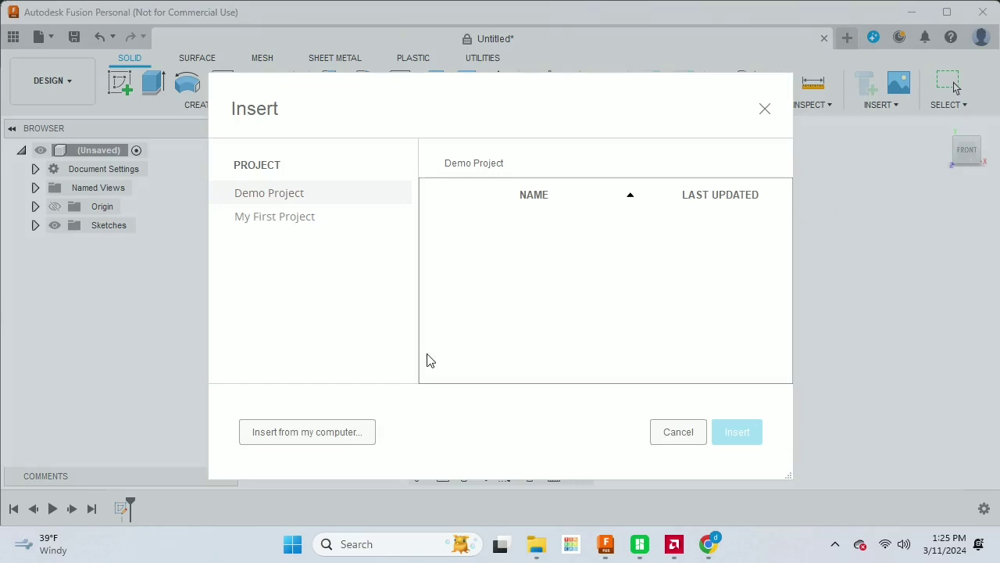
left_click(360, 439)
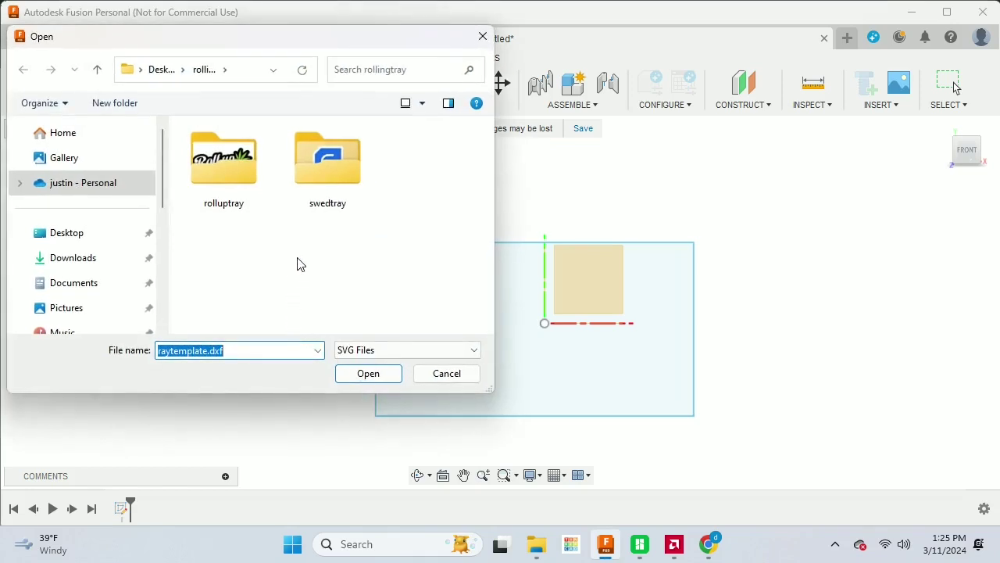
left_click(74, 259)
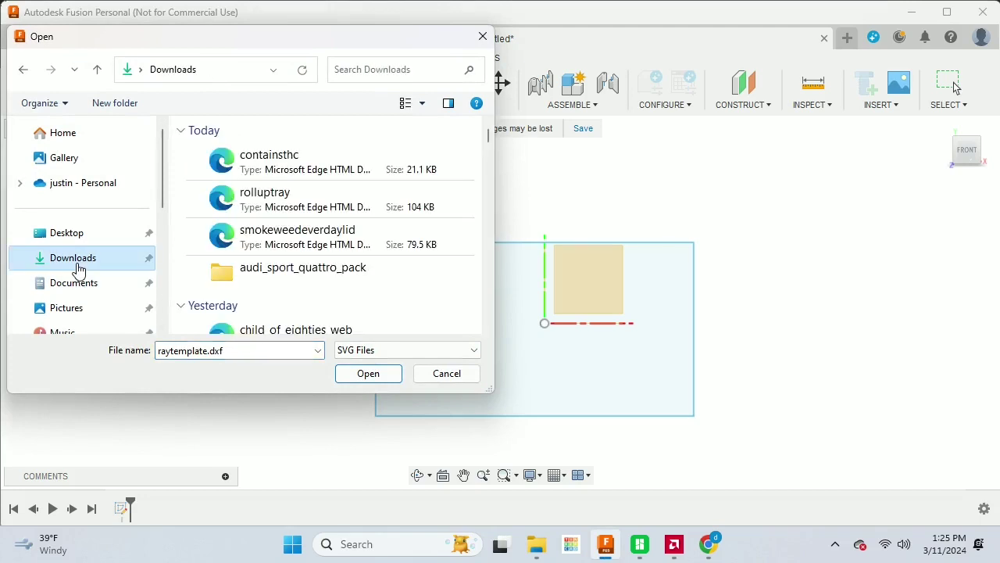
double_click(262, 166)
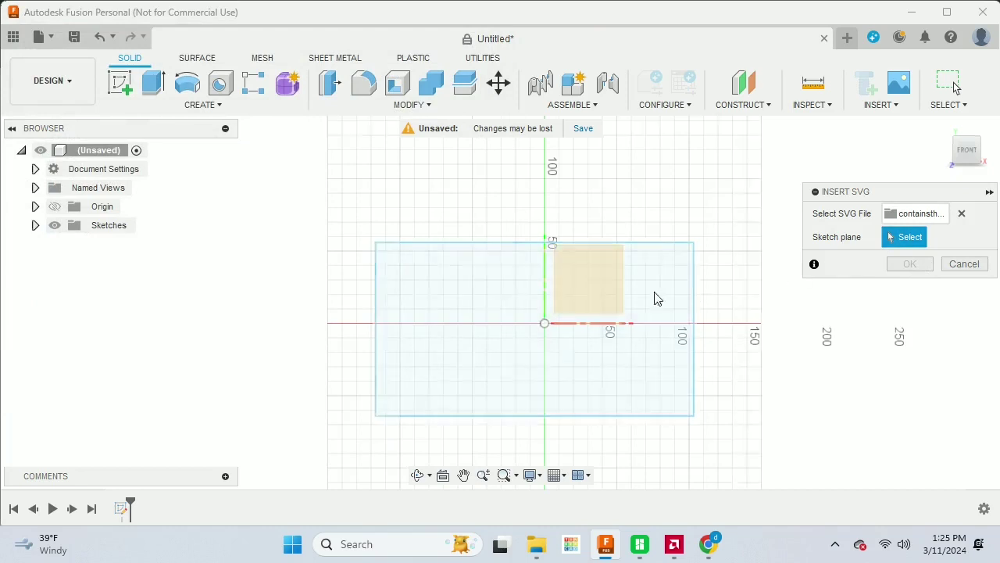
left_click(597, 358)
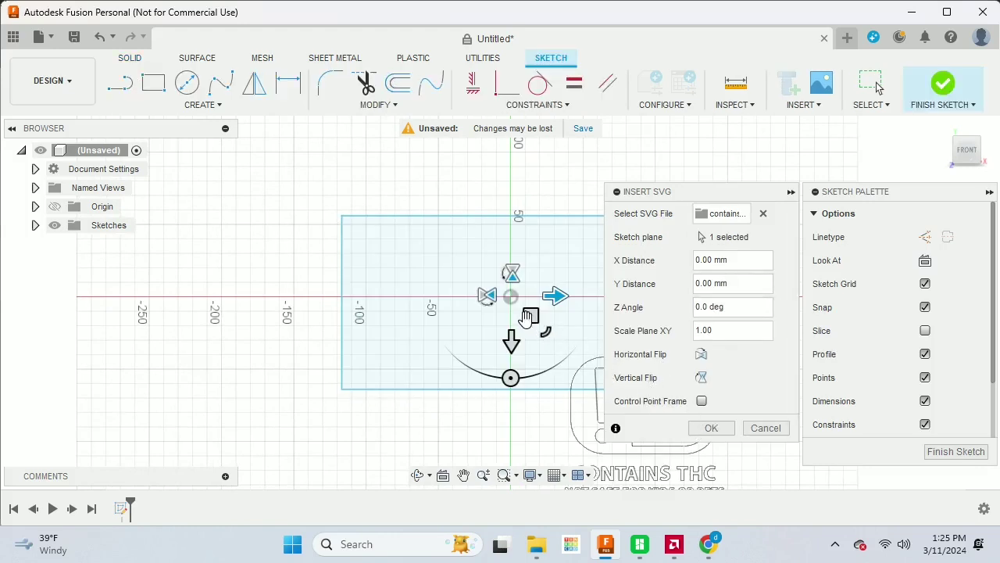
- Enlarge and position the containsthc artwork within the tray rectangle, accept the insertion and finish the sketch
left_click_drag(528, 316, 360, 207)
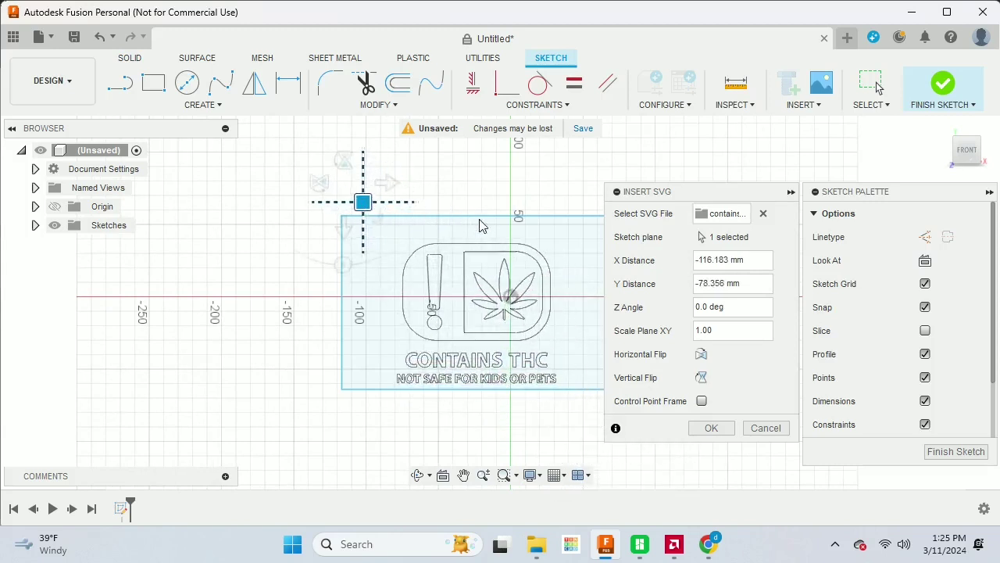
left_click(791, 192)
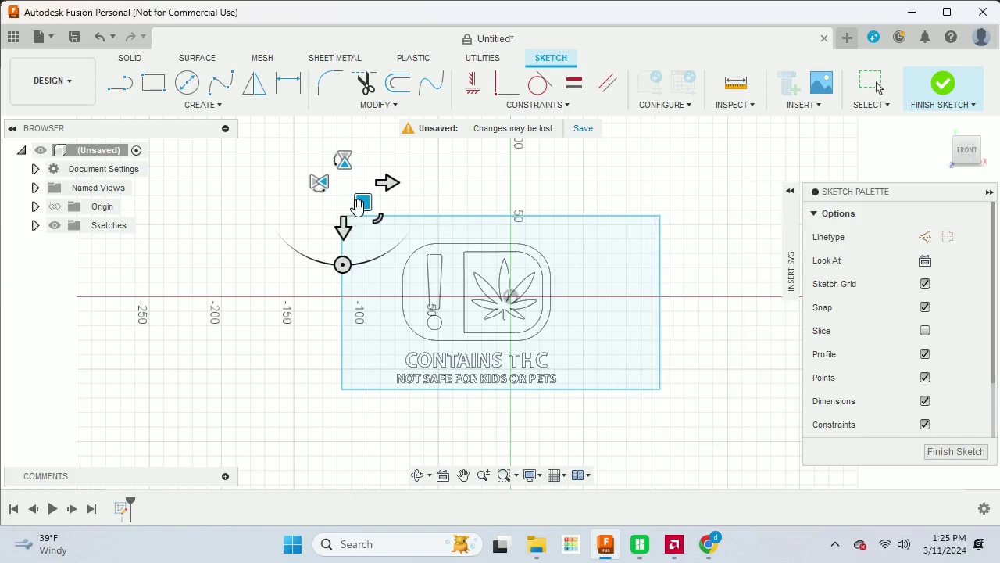
mouse_move(359, 206)
left_mouse_down()
mouse_move(354, 185)
mouse_move(333, 181)
mouse_move(360, 204)
left_mouse_up()
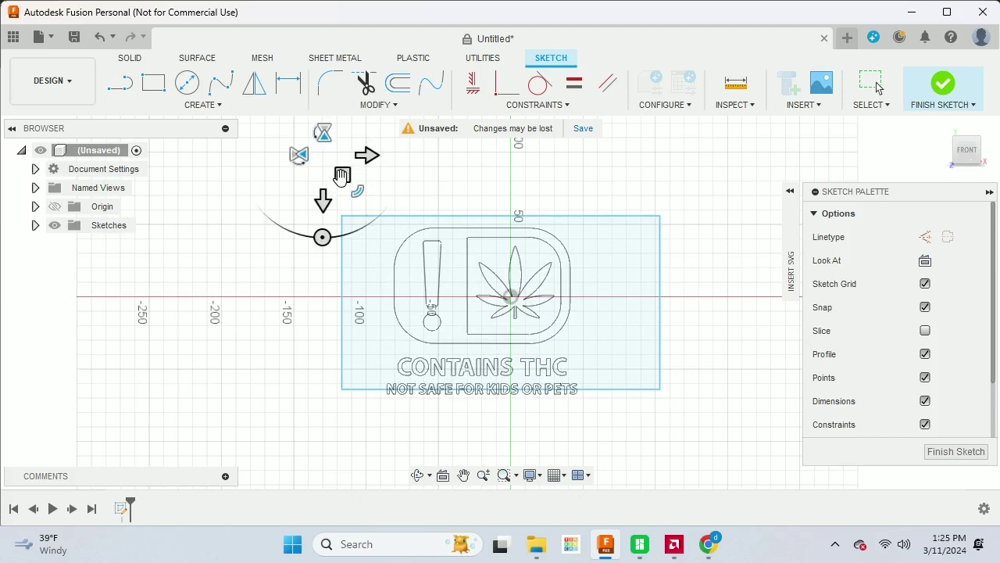
left_click_drag(342, 176, 358, 166)
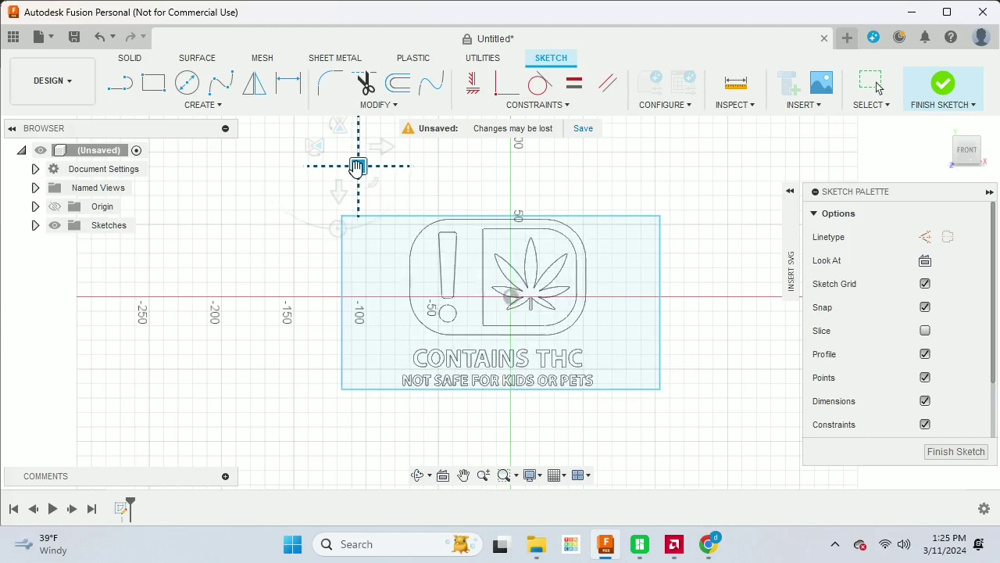
key("Return")
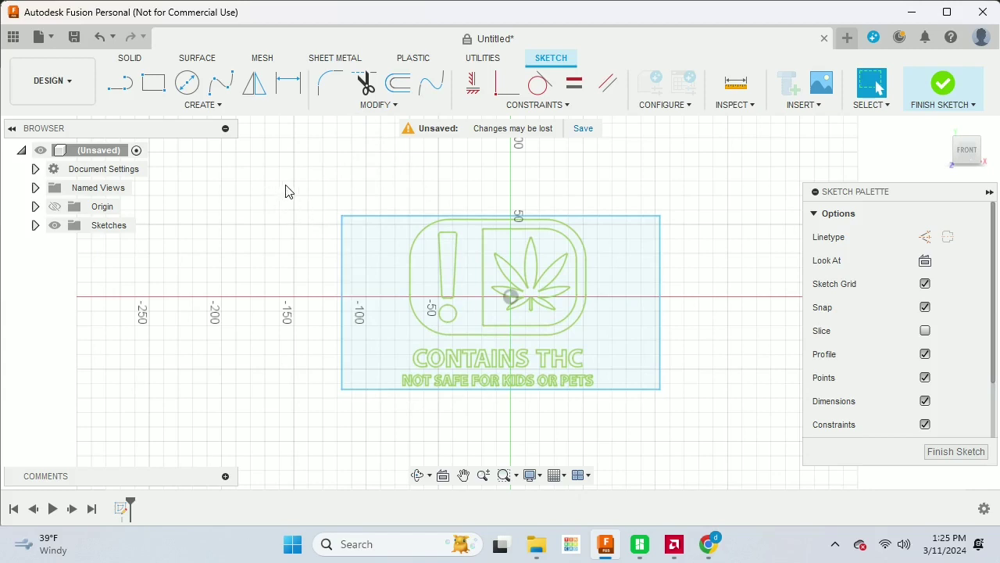
left_click(965, 454)
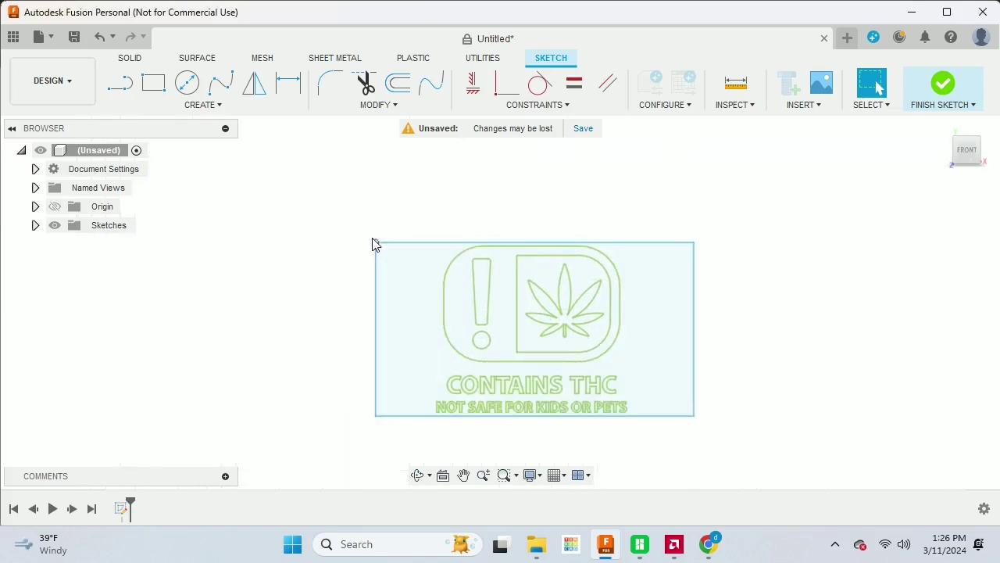
- Extrude all tray and artwork profiles 1.8 mm as a new component, starting from an offset of -2 mm
mouse_move(343, 216)
left_mouse_down()
mouse_move(461, 385)
mouse_move(741, 458)
left_mouse_up()
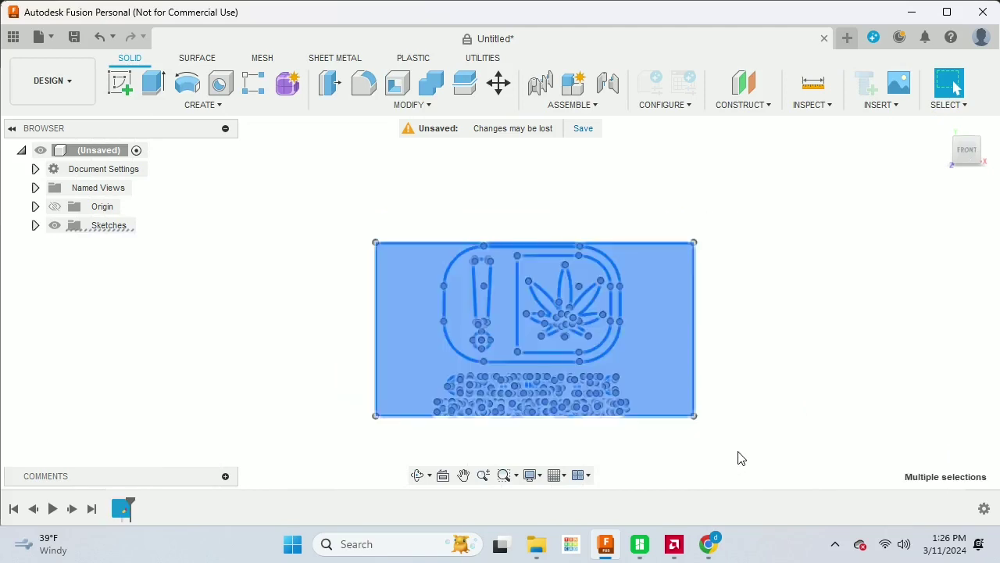
key("e")
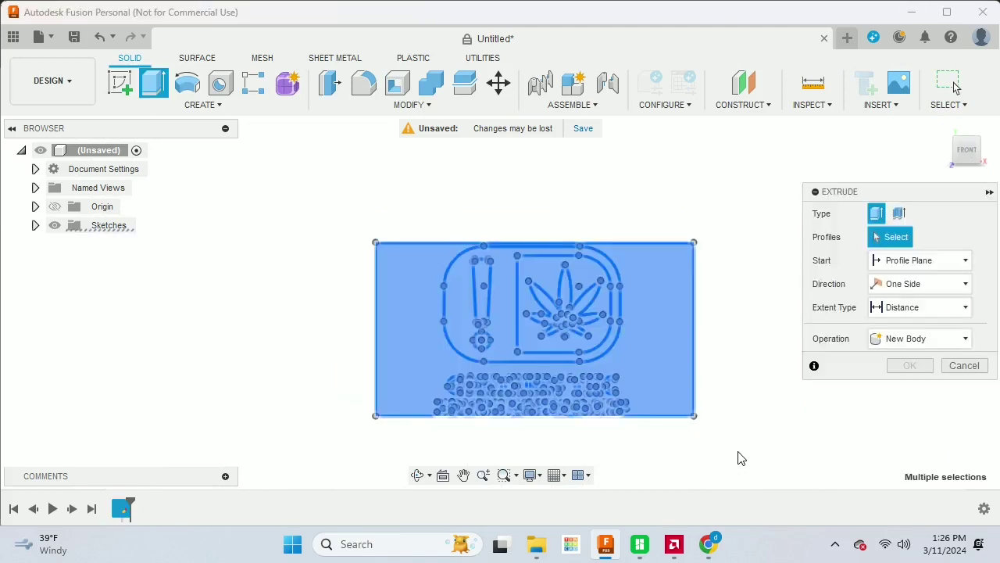
left_click(915, 263)
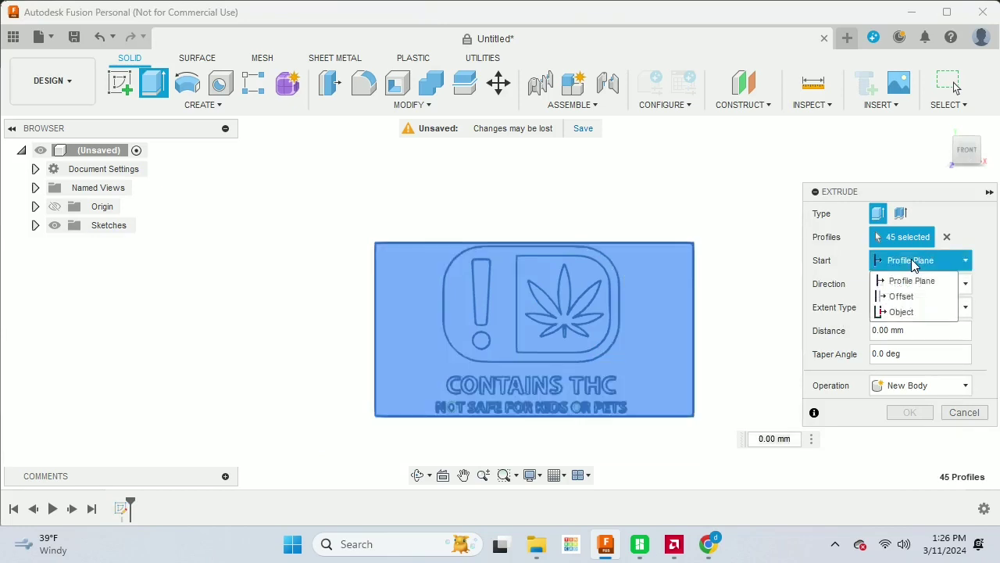
left_click(909, 297)
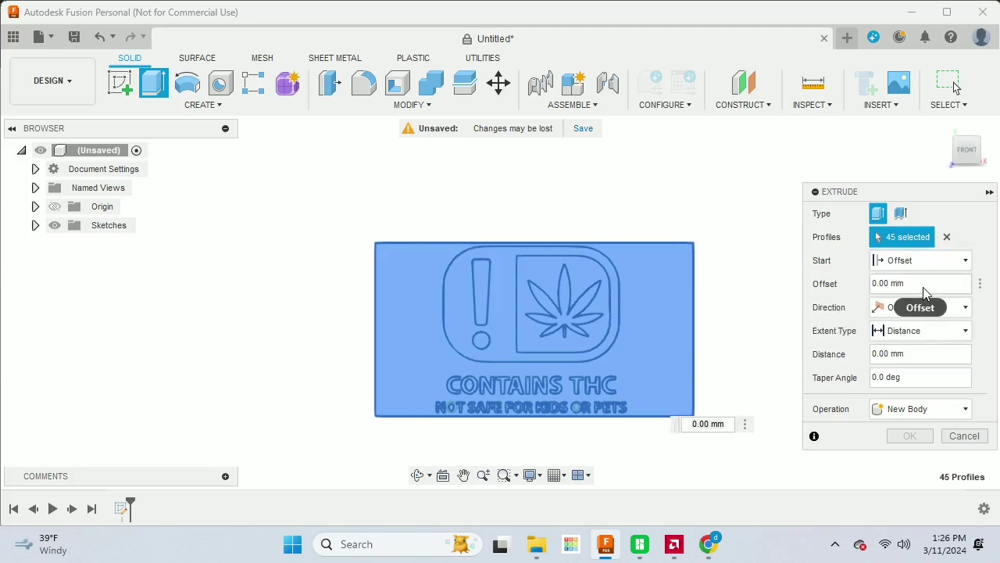
left_click(925, 287)
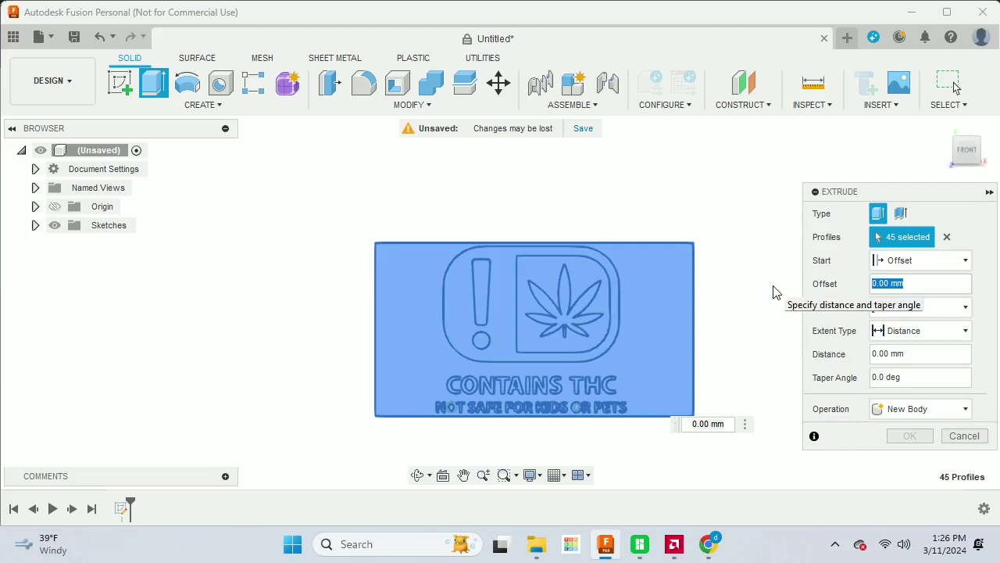
type("-2")
key("Tab")
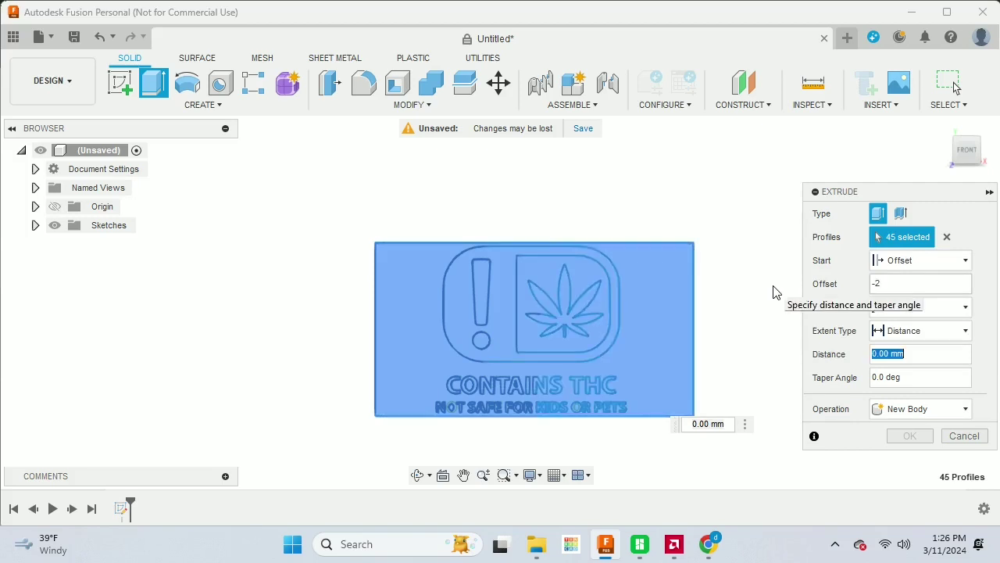
type("1.8")
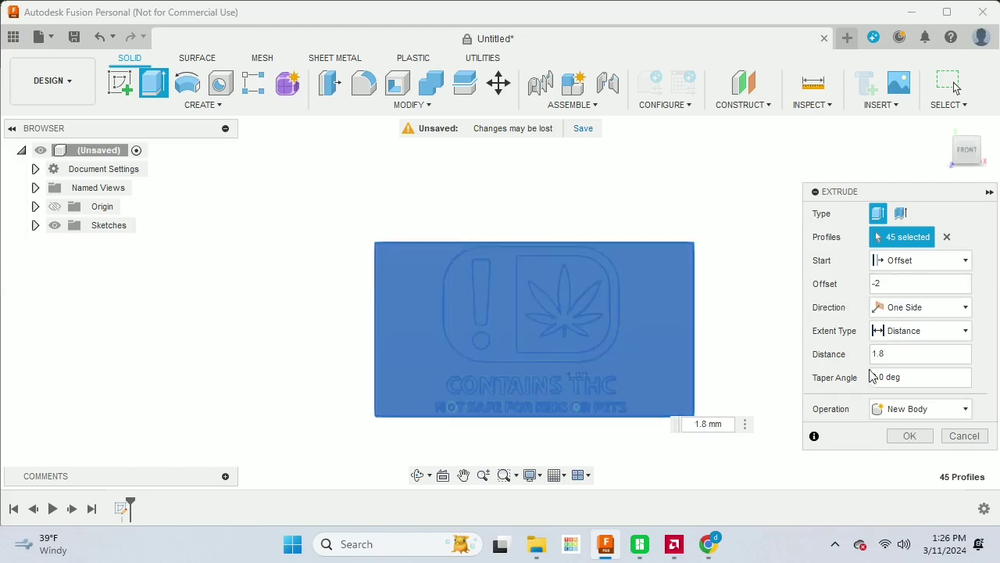
left_click(897, 410)
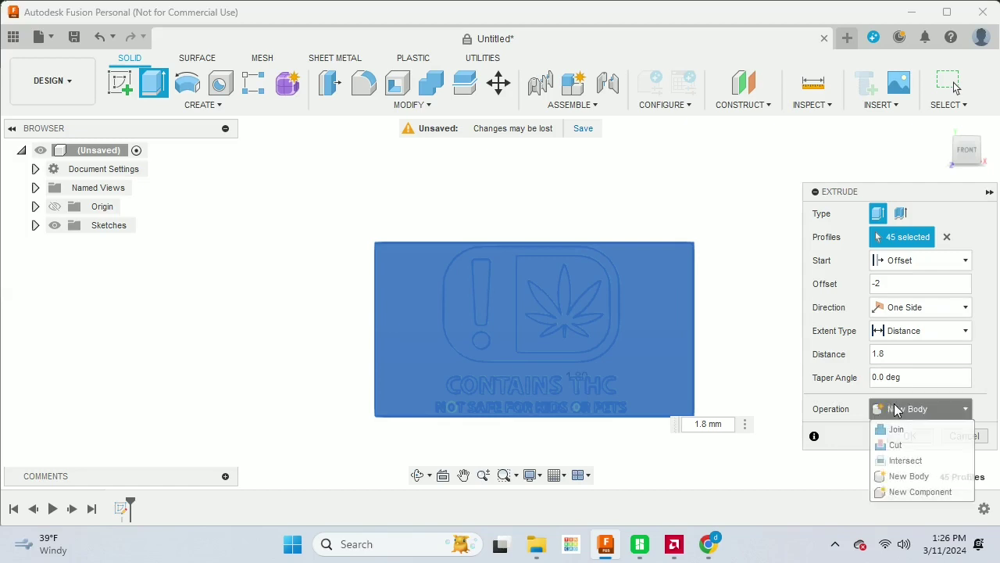
left_click(911, 491)
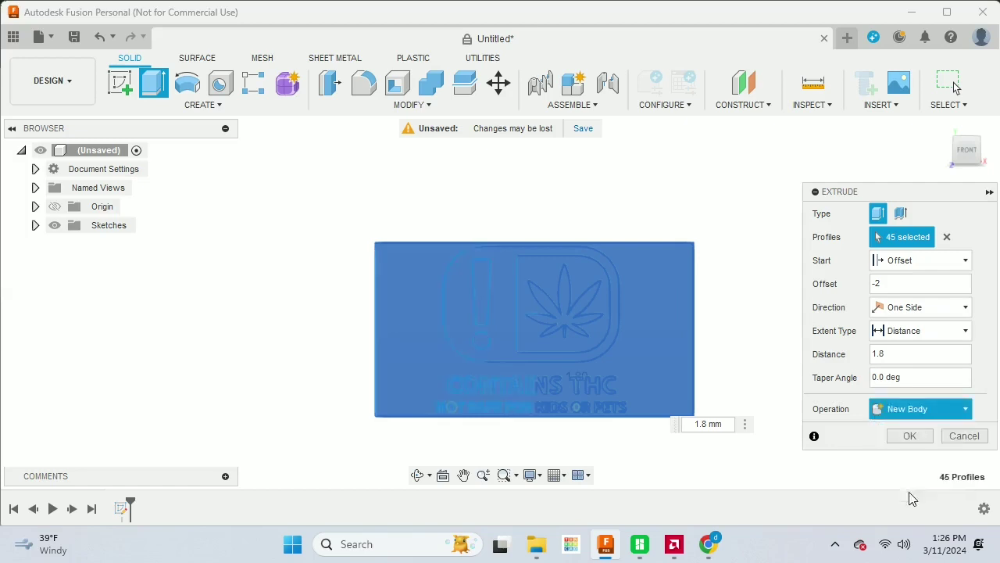
left_click(912, 437)
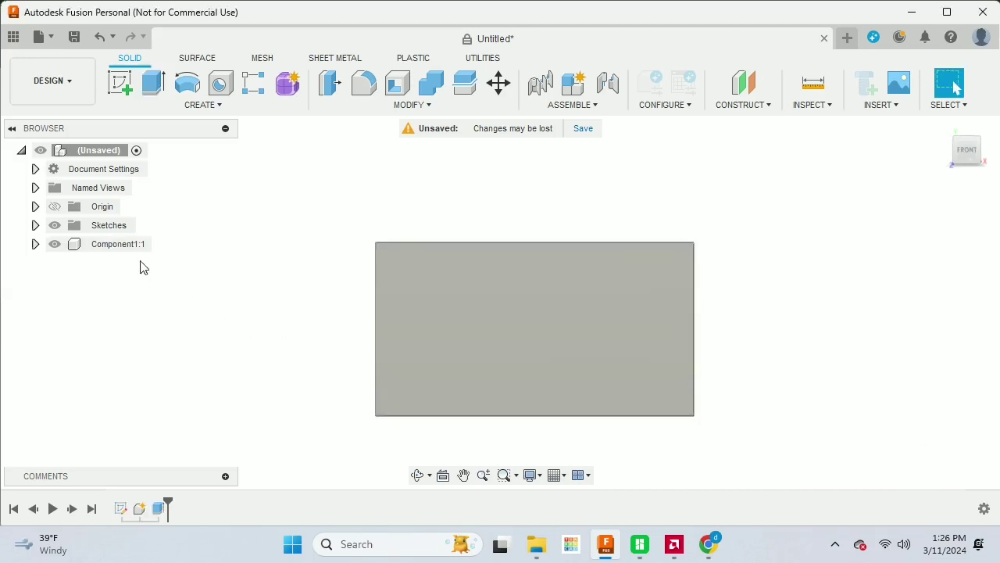
- Rename the extruded component to nocolor and hide it
left_click(129, 243)
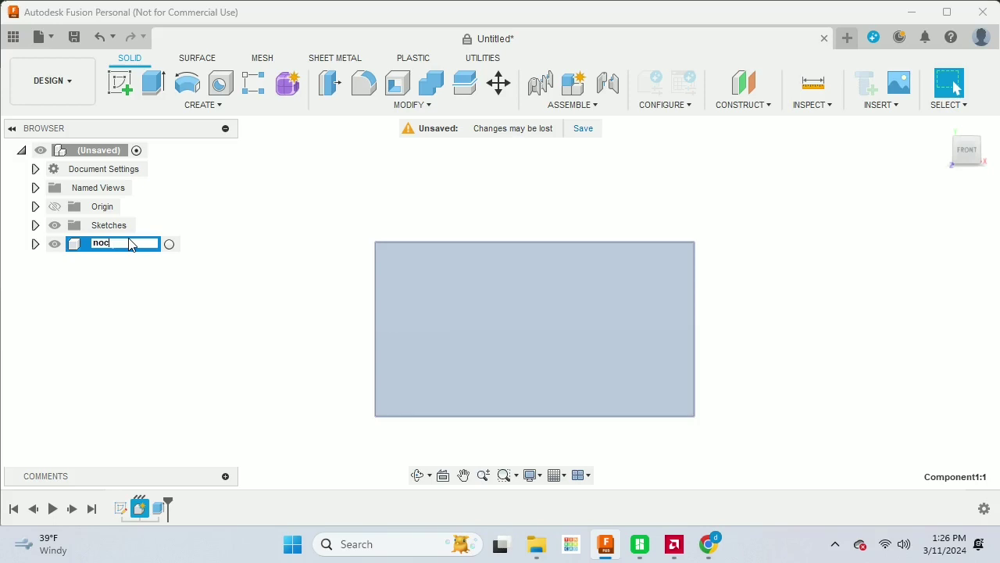
key("Return")
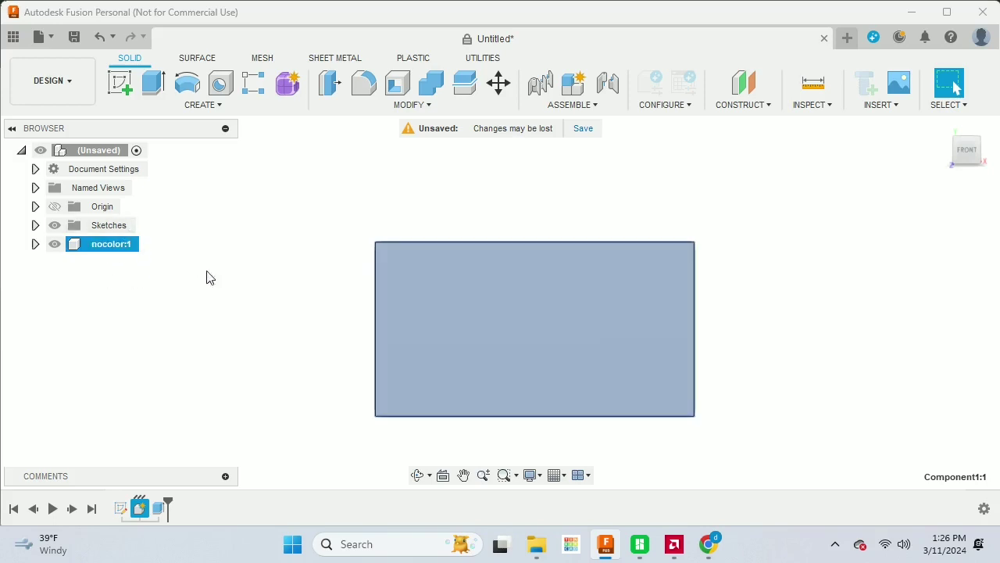
left_click(56, 246)
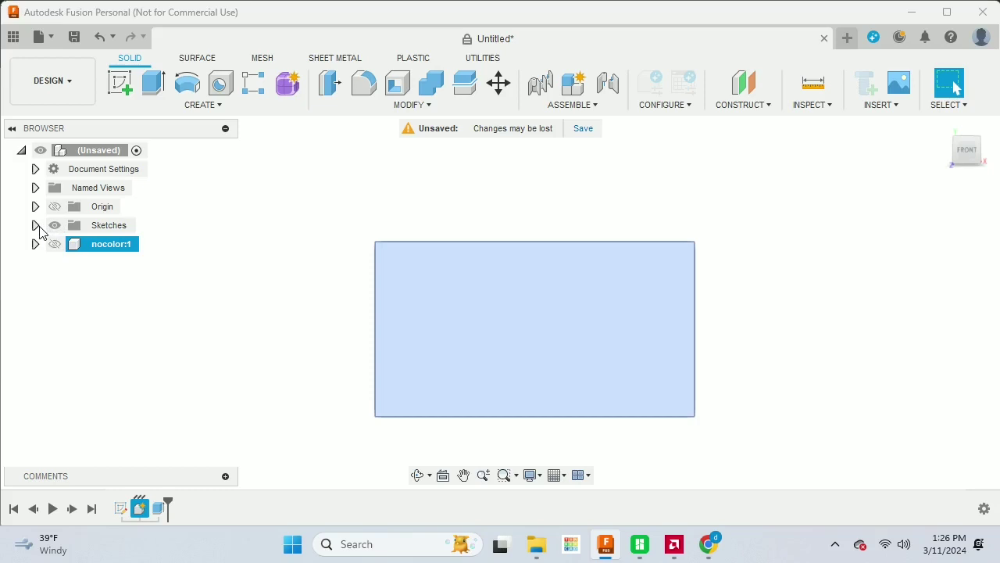
- Clear the selection and make Sketch1 visible for reuse
key("Escape")
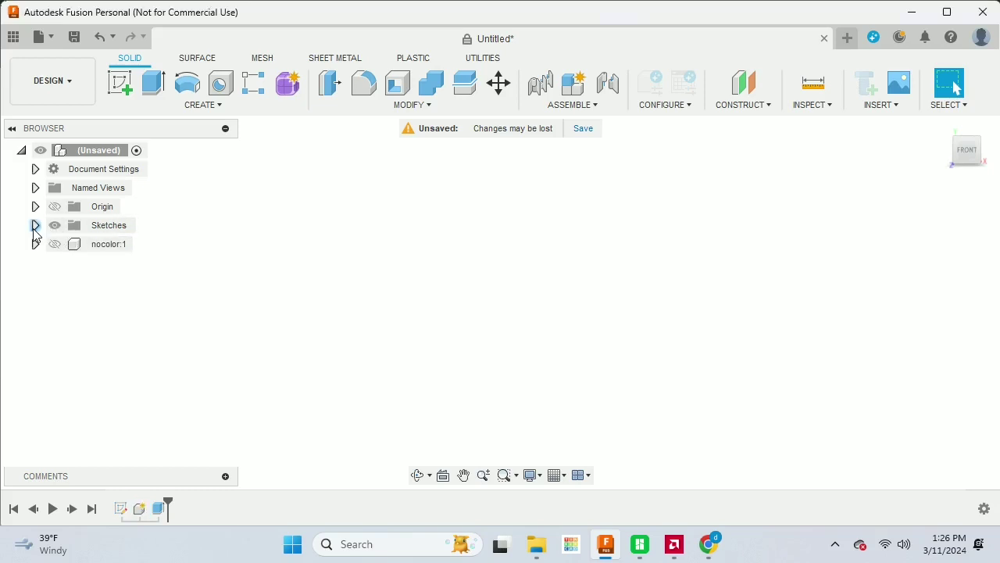
left_click(36, 226)
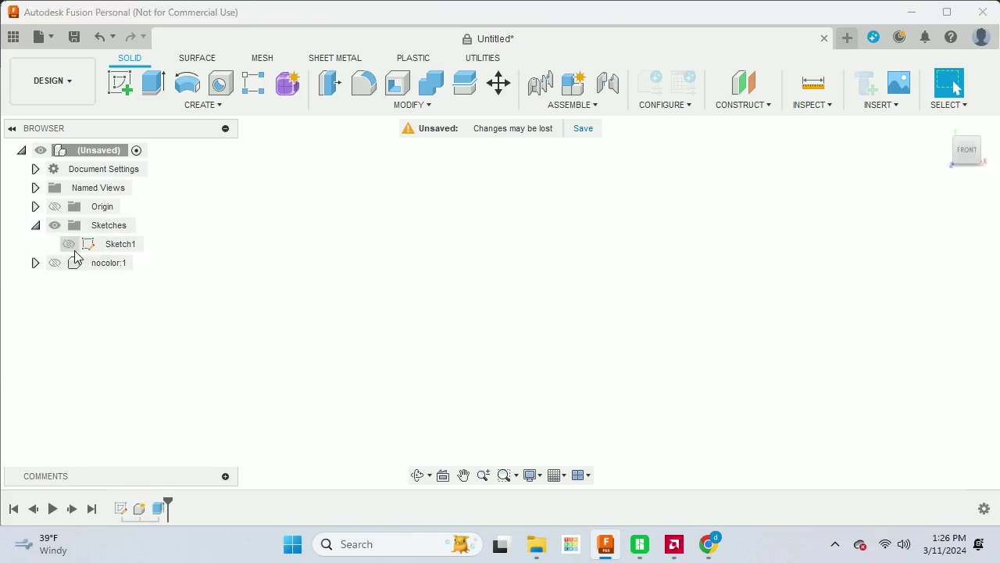
left_click(69, 244)
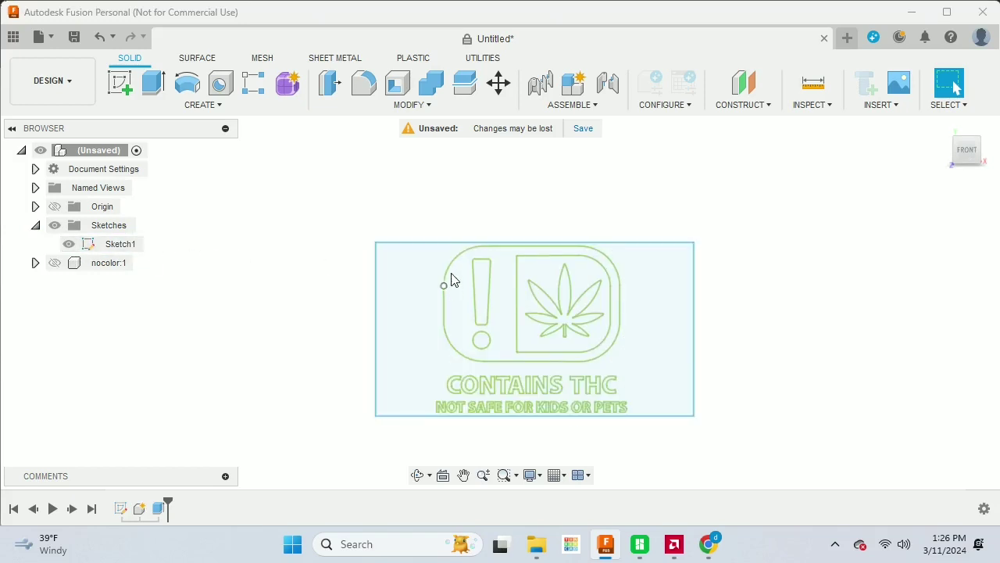
scroll(409, 274, "up", 3)
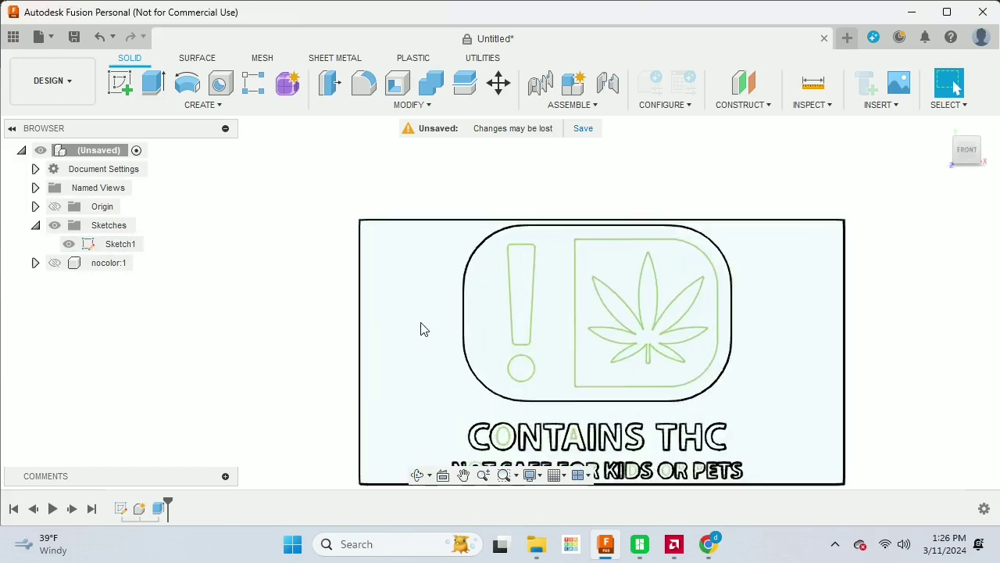
scroll(422, 336, "up", 1)
left_click(422, 348)
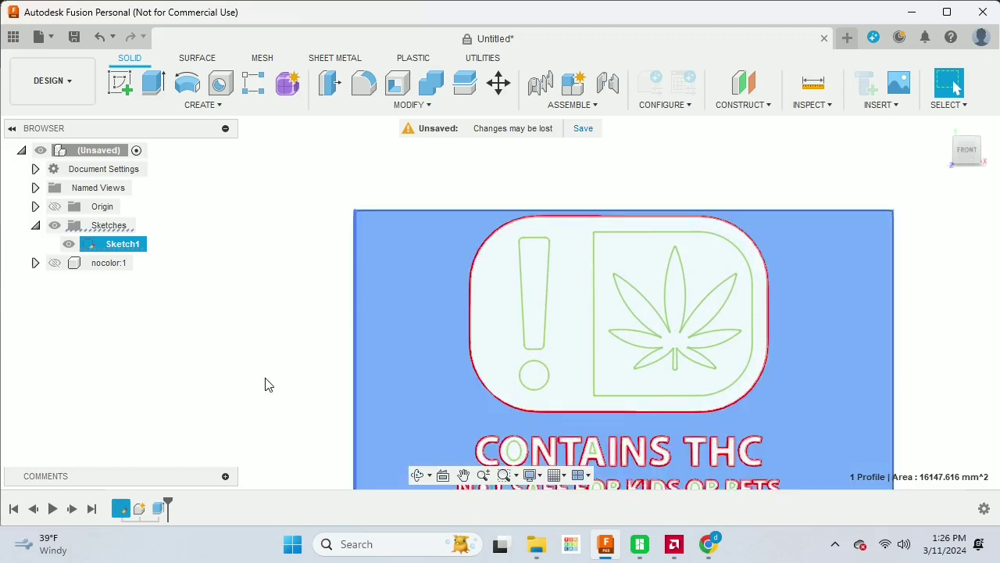
left_click(266, 384)
scroll(265, 384, "down", 4)
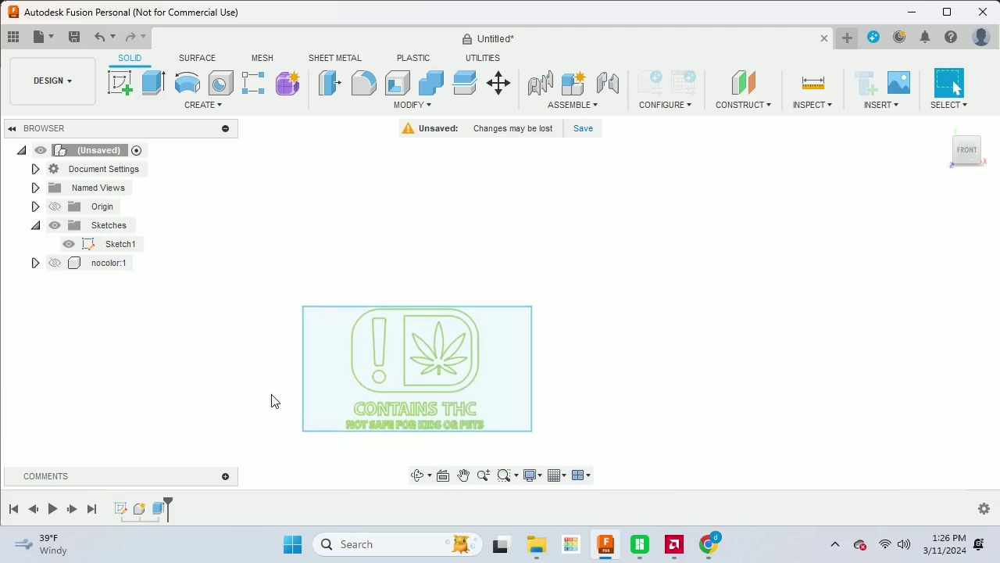
- Start an Extrude with the background around the artwork and the enclosed letter centres in CONTAINS and NOT SAFE FOR as profiles
scroll(289, 428, "up", 2)
scroll(438, 446, "up", 5)
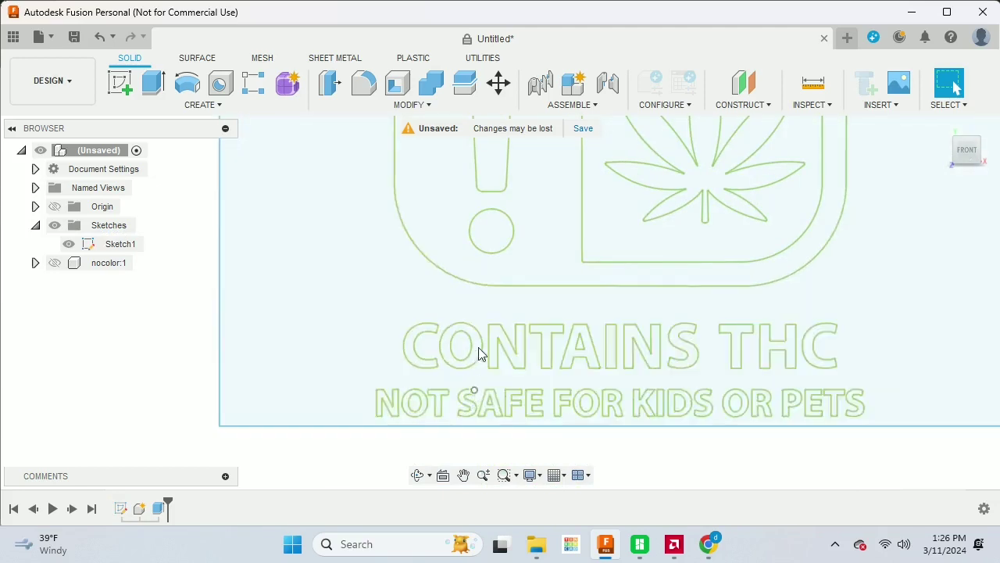
left_click(273, 247)
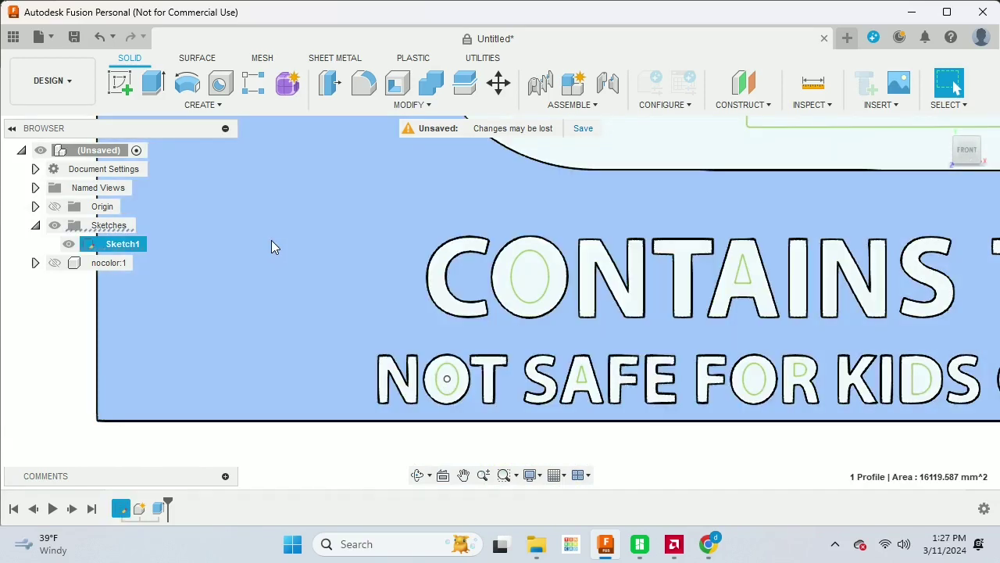
key("e")
left_click(521, 289)
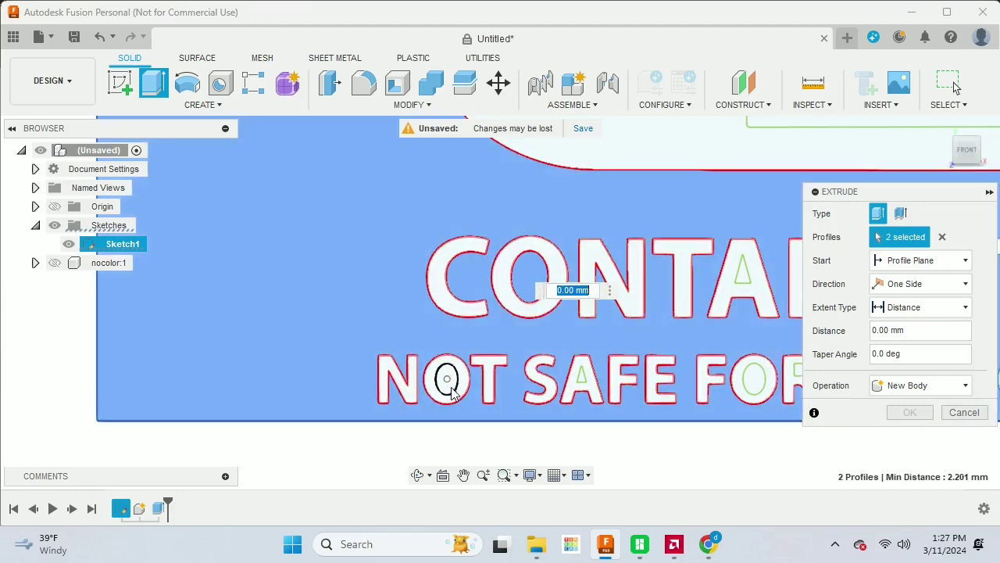
left_click(451, 392)
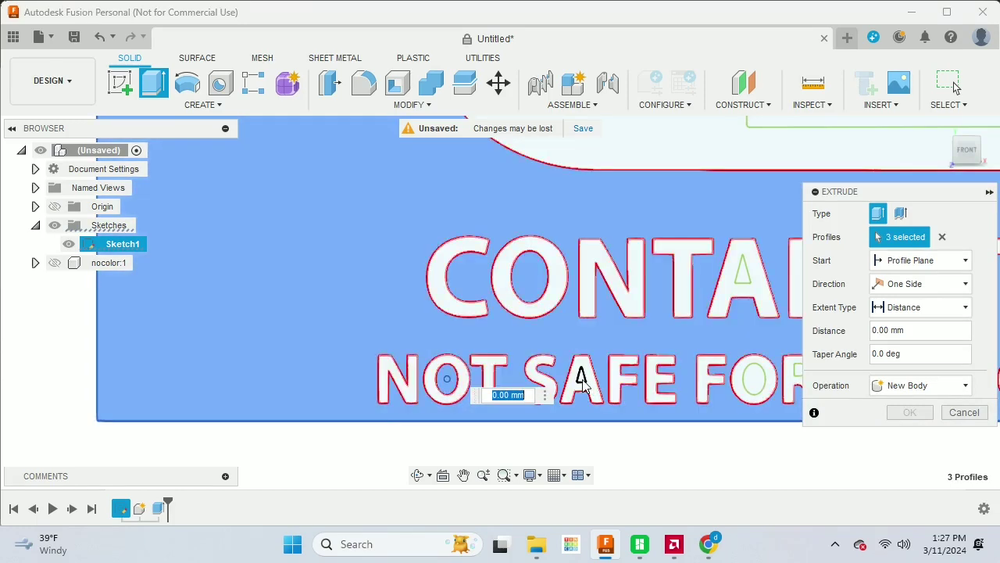
left_click(582, 381)
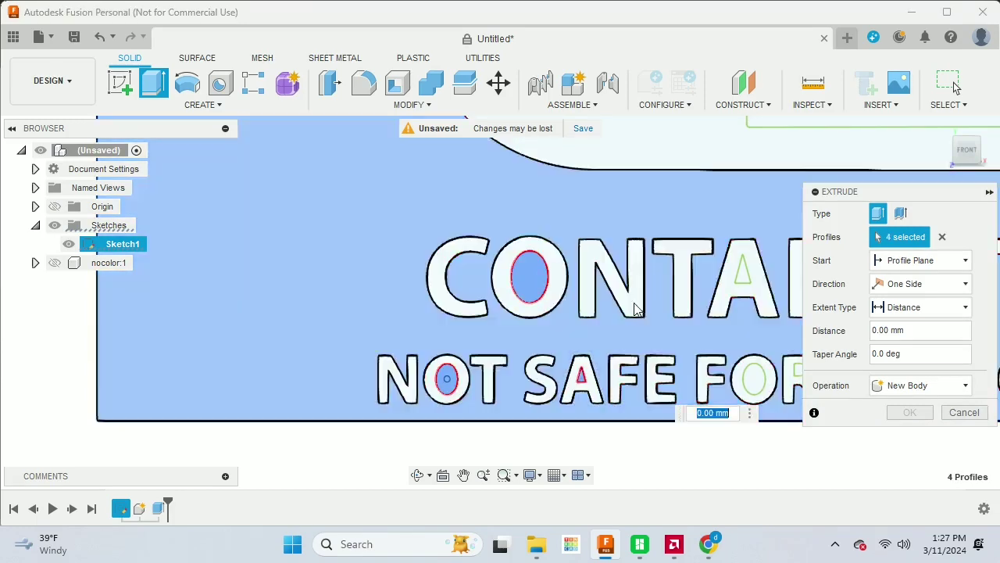
left_click(734, 266)
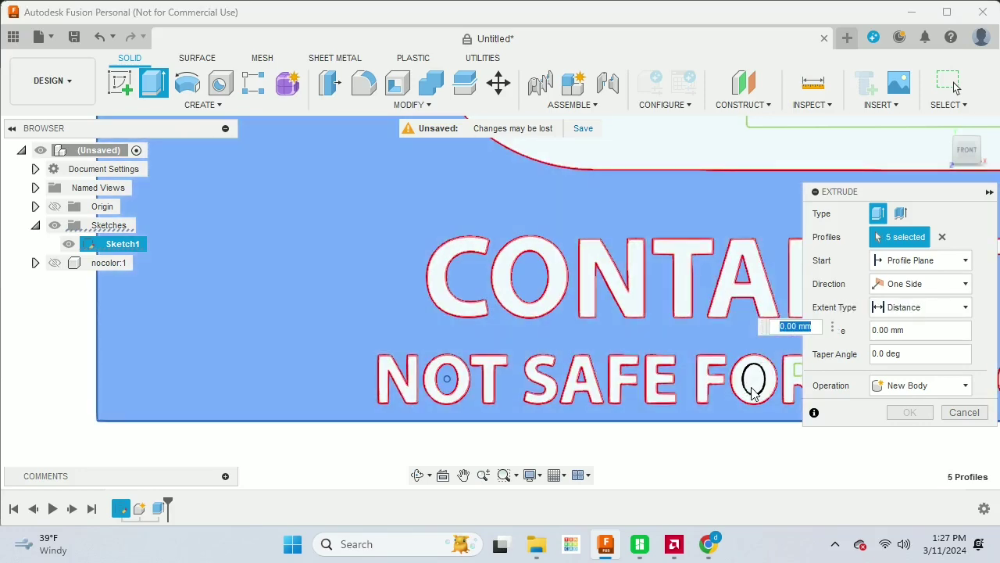
left_click(752, 377)
left_click(798, 376)
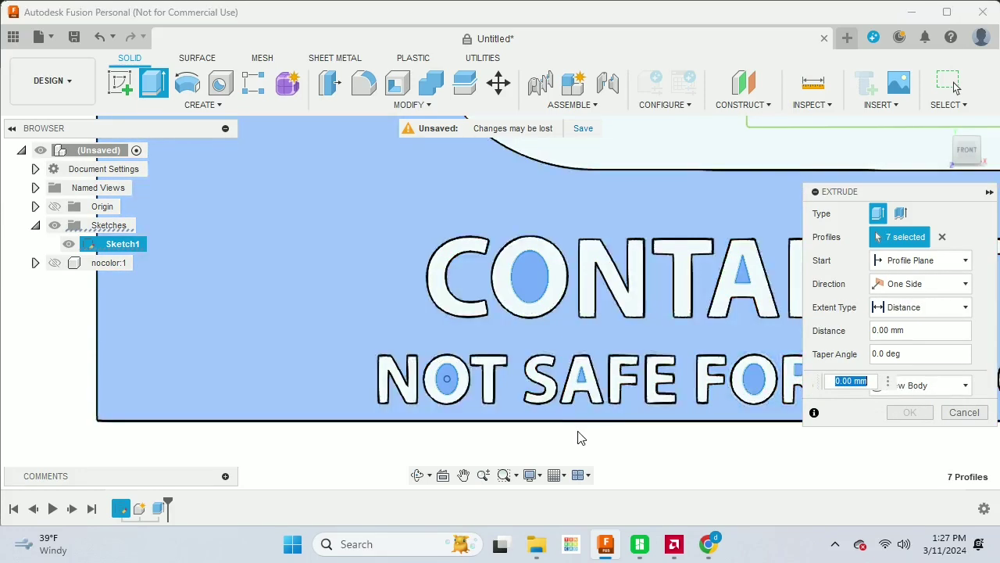
- Add the enclosed centres of the D, O, R and P in KIDS OR PETS to the extrusion profiles
left_click(464, 475)
left_click_drag(648, 370, 523, 368)
key("Escape")
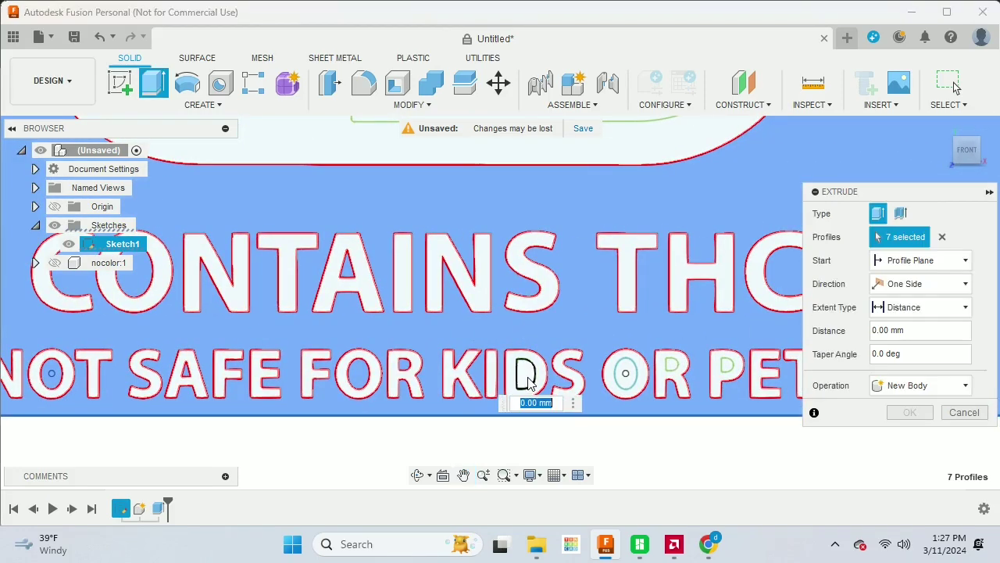
left_click(528, 381)
left_click(664, 368)
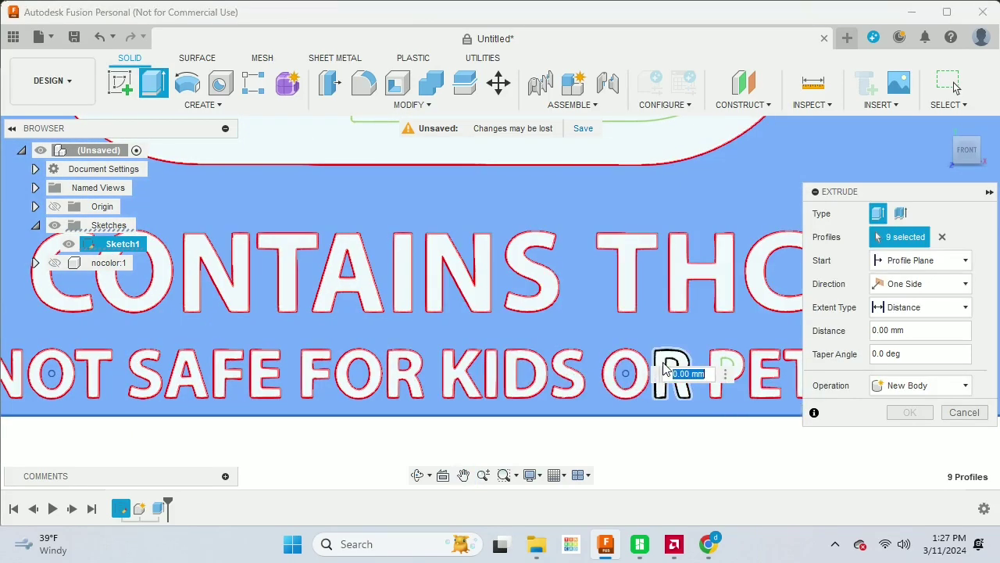
left_click(670, 364)
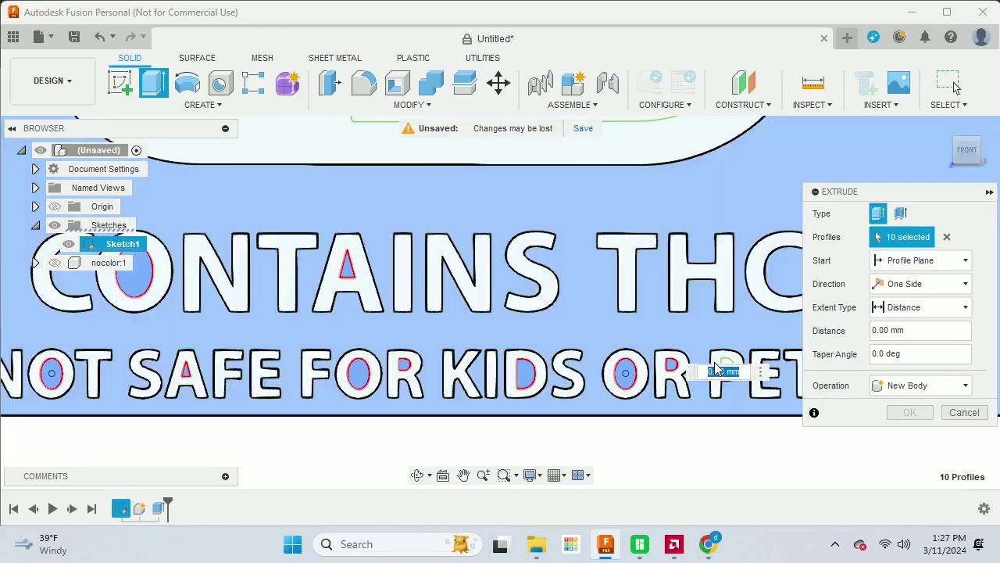
left_click(721, 365)
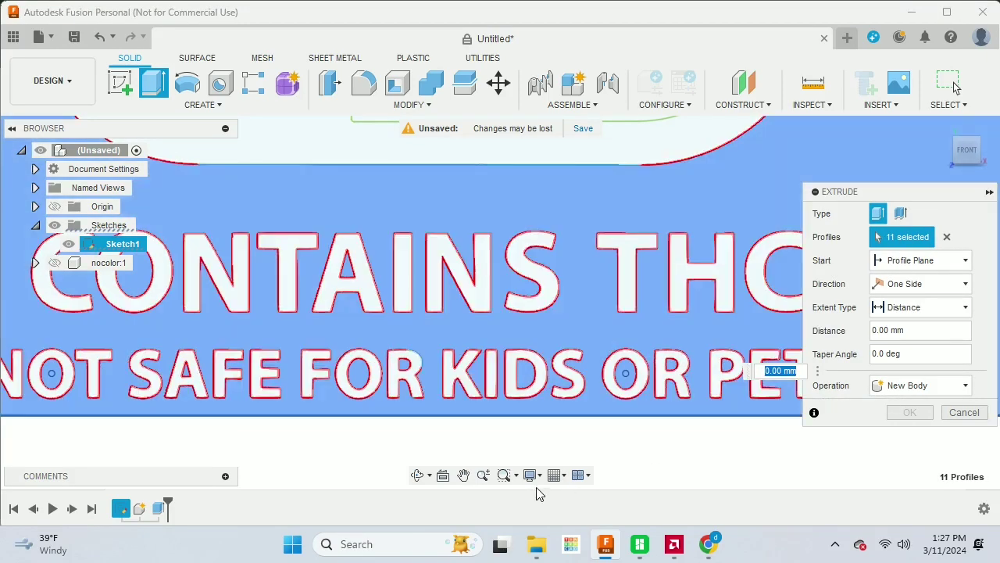
- Extrude the selected background and letter-centre profiles by -0.2 mm as a new component
left_click(463, 475)
left_click_drag(617, 390, 592, 378)
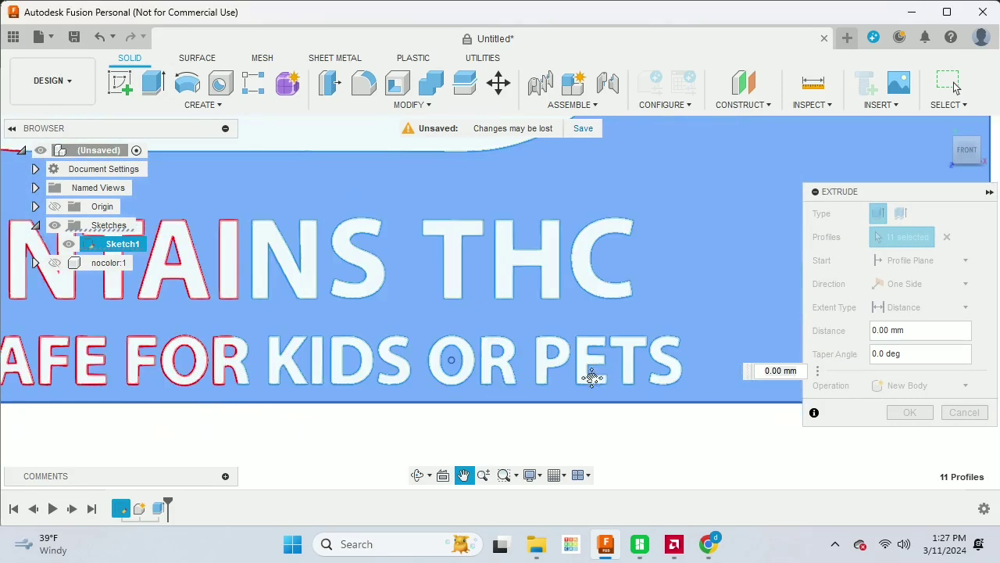
scroll(591, 378, "down", 6)
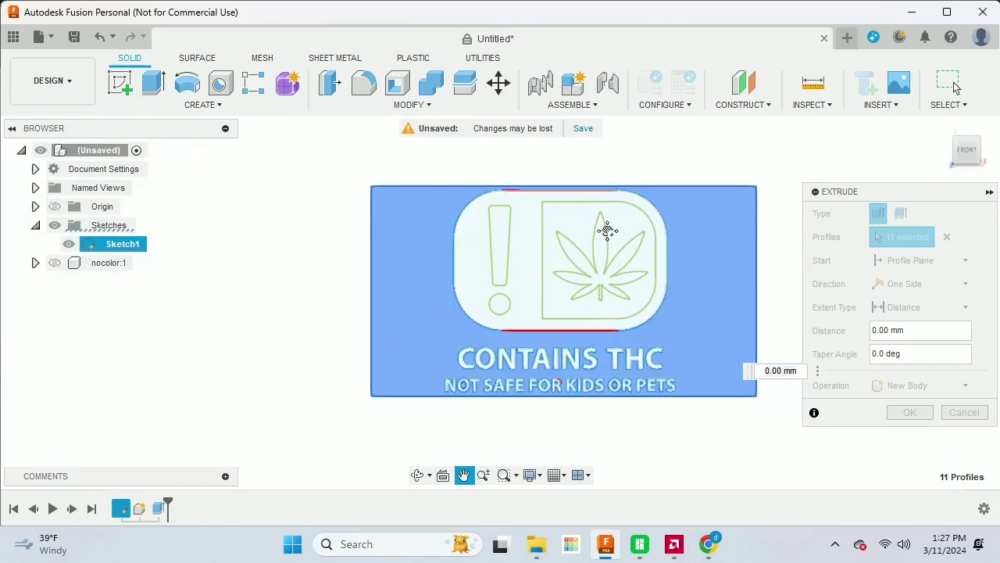
scroll(607, 230, "up", 2)
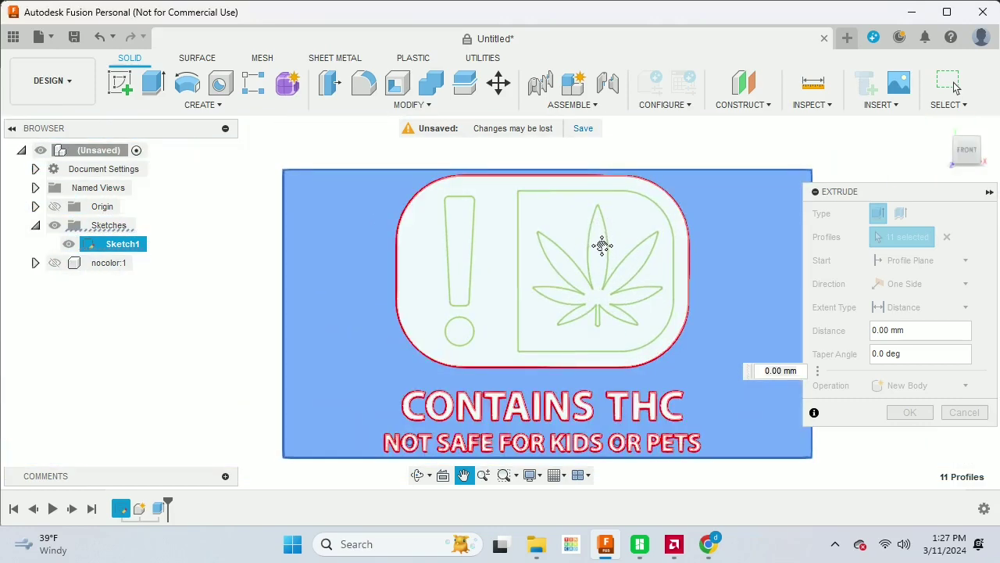
key("Escape")
left_click(918, 330)
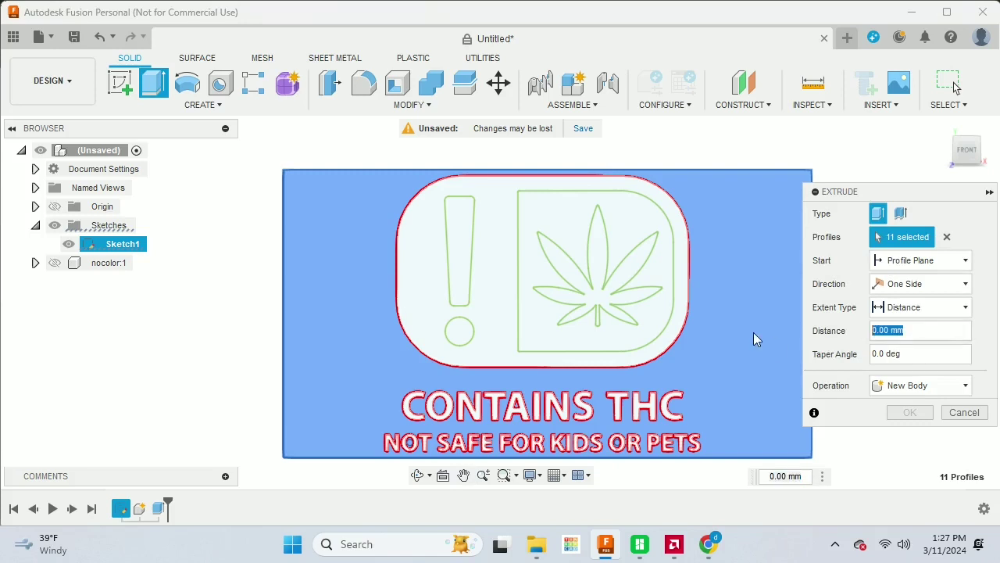
type("-.2")
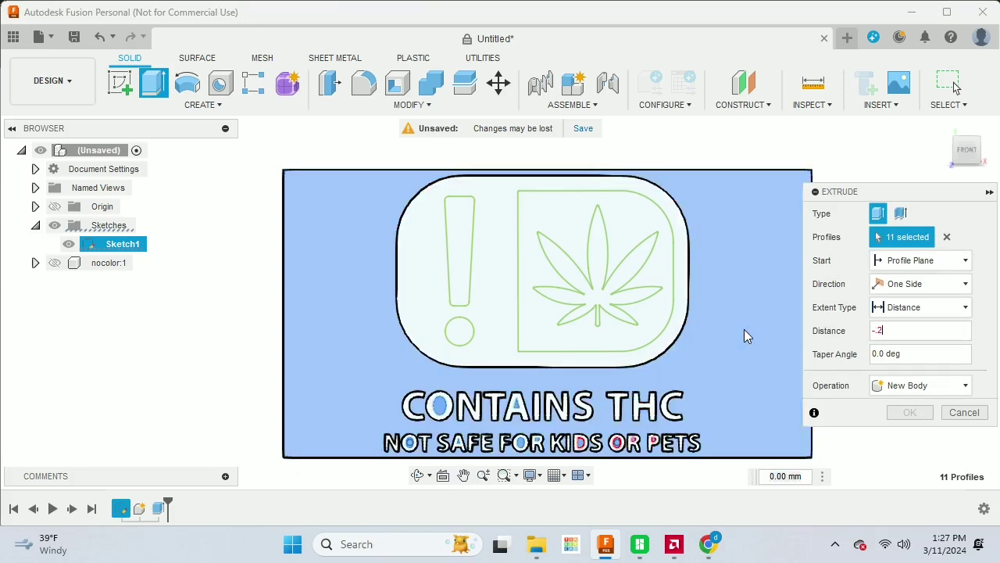
left_click(932, 386)
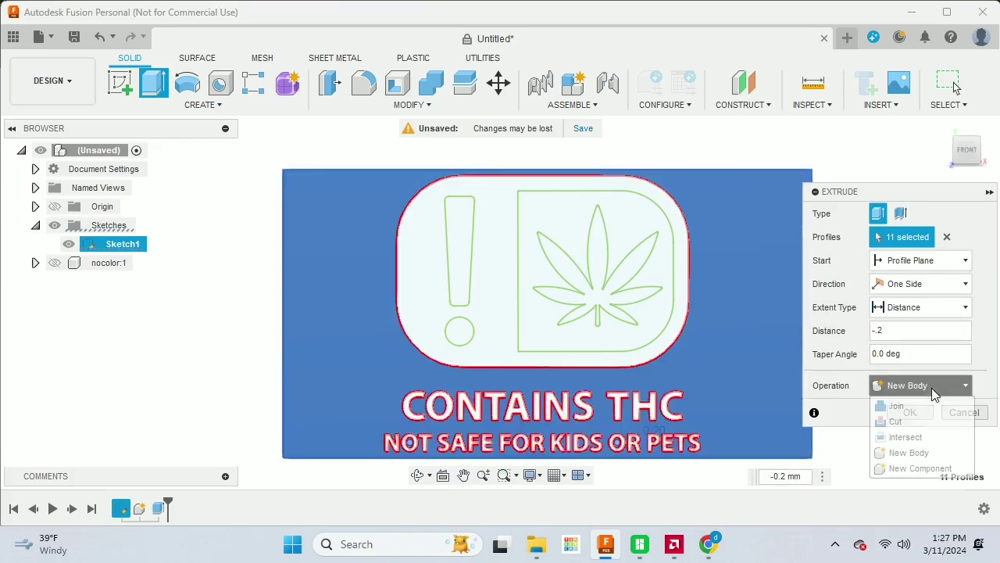
left_click(937, 468)
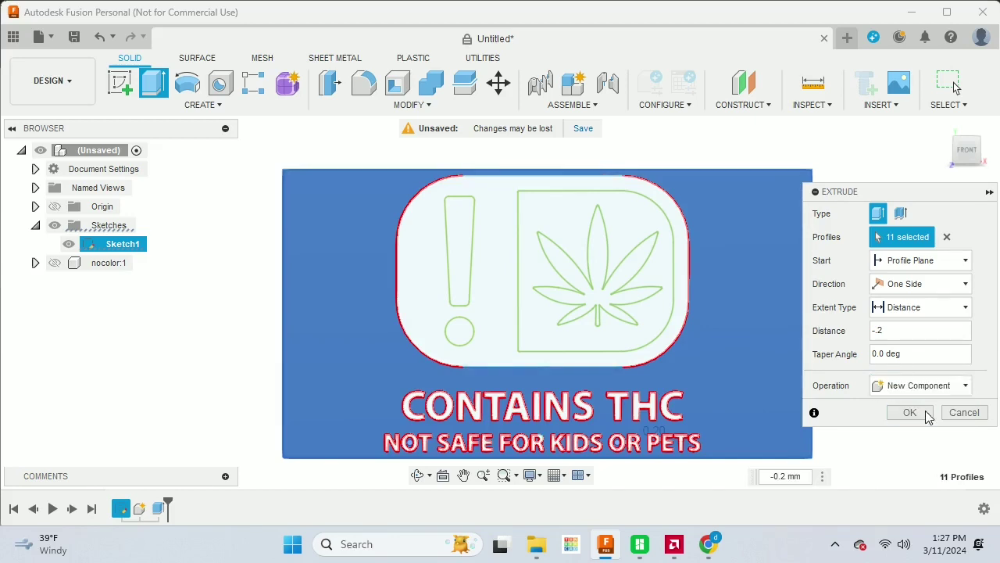
left_click(910, 413)
- Rename the new background component to black
left_click(131, 281)
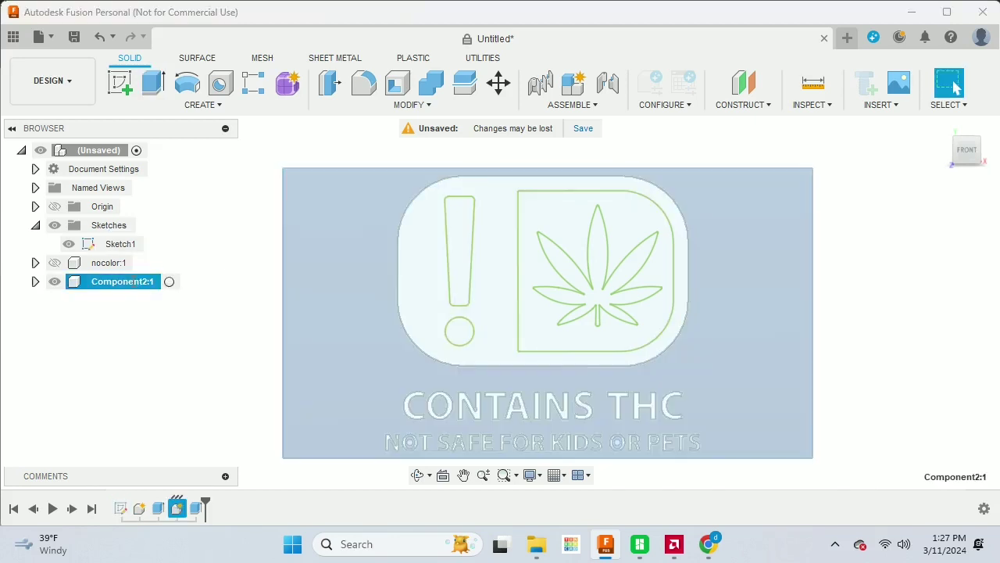
double_click(135, 281)
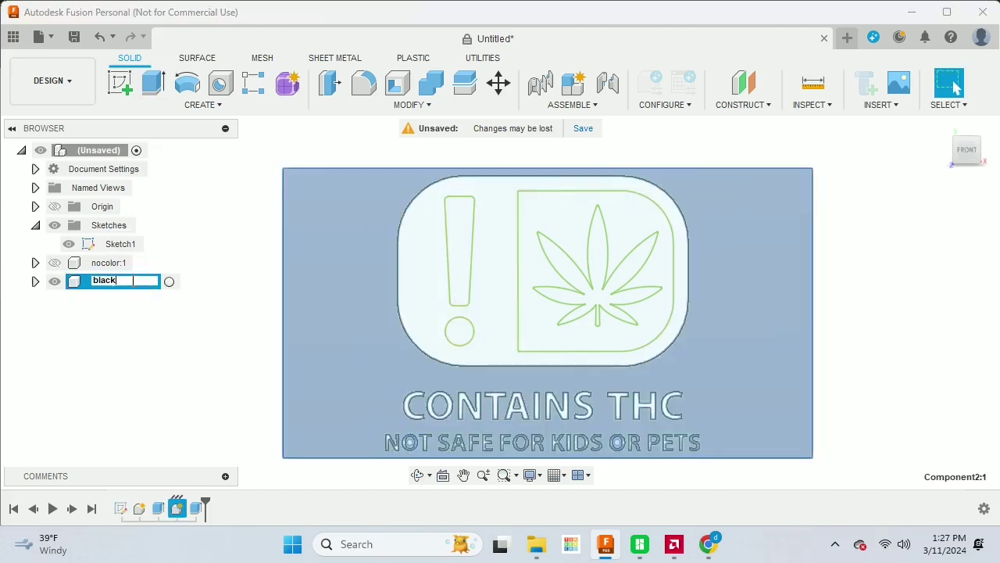
type("black")
key("Return")
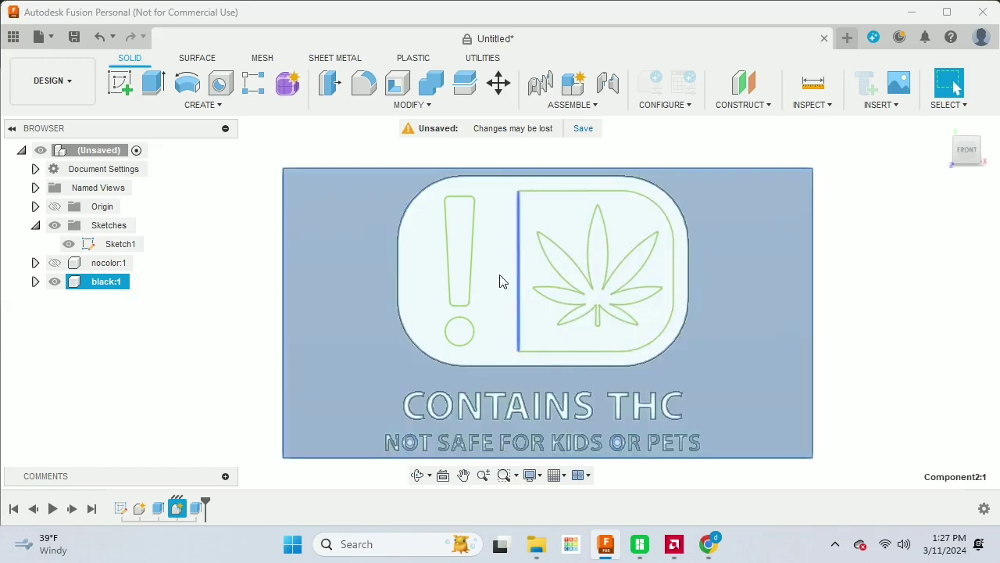
- Start an Extrude with the rounded badge area around the symbols and all the letters of CONTAINS as profiles
left_click(501, 290)
key("e")
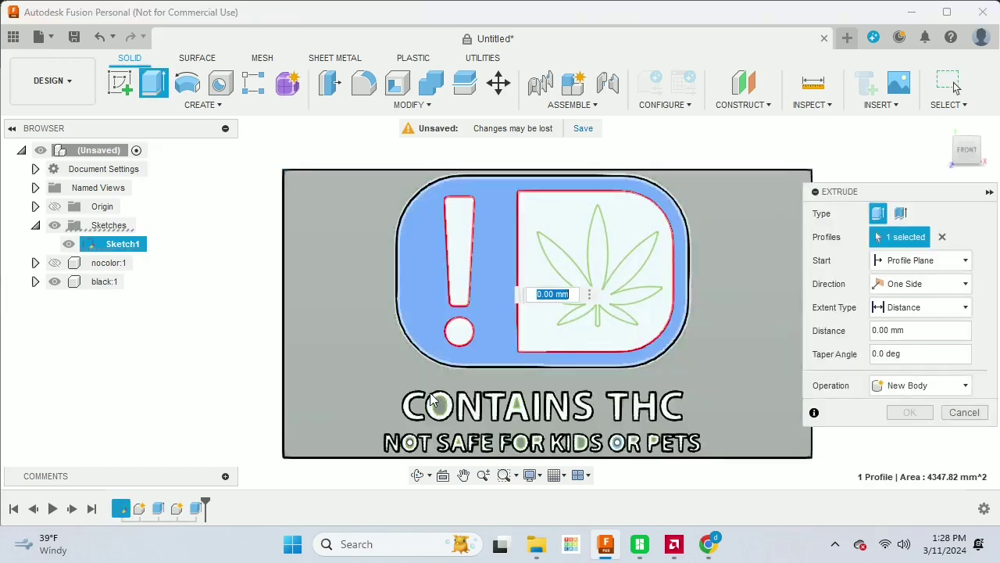
scroll(407, 417, "up", 4)
left_click(408, 415)
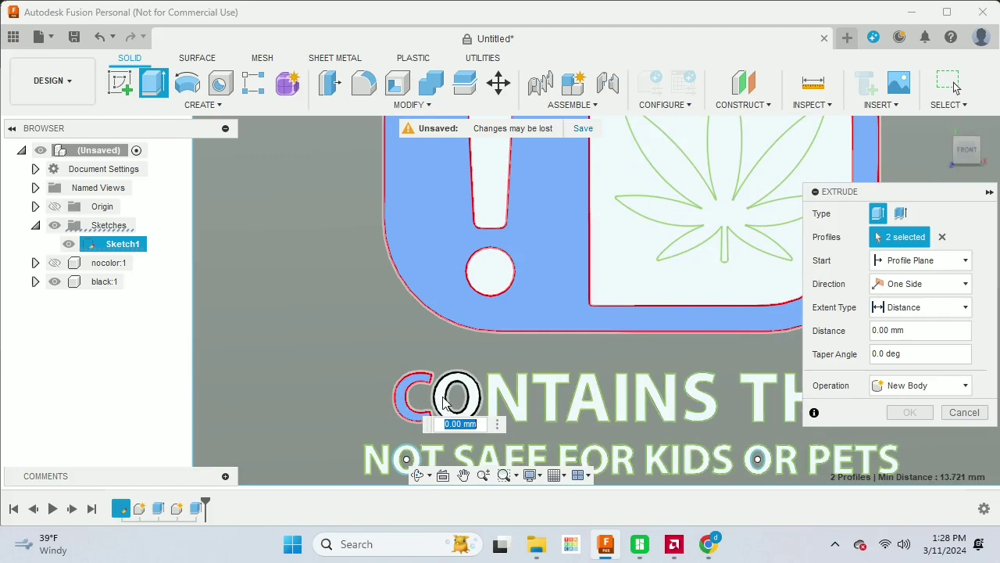
left_click(478, 391)
left_click(509, 396)
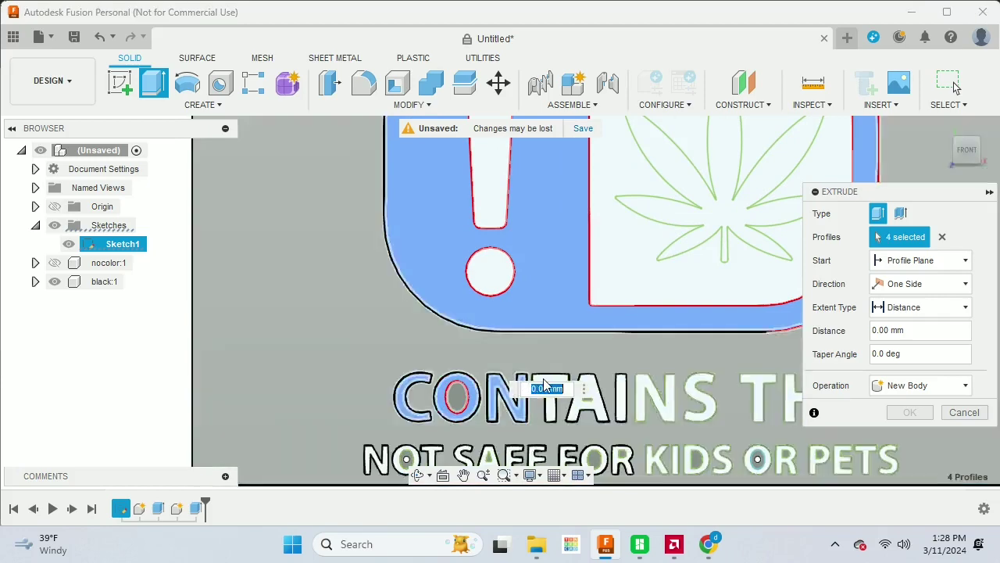
left_click(551, 387)
left_click(584, 397)
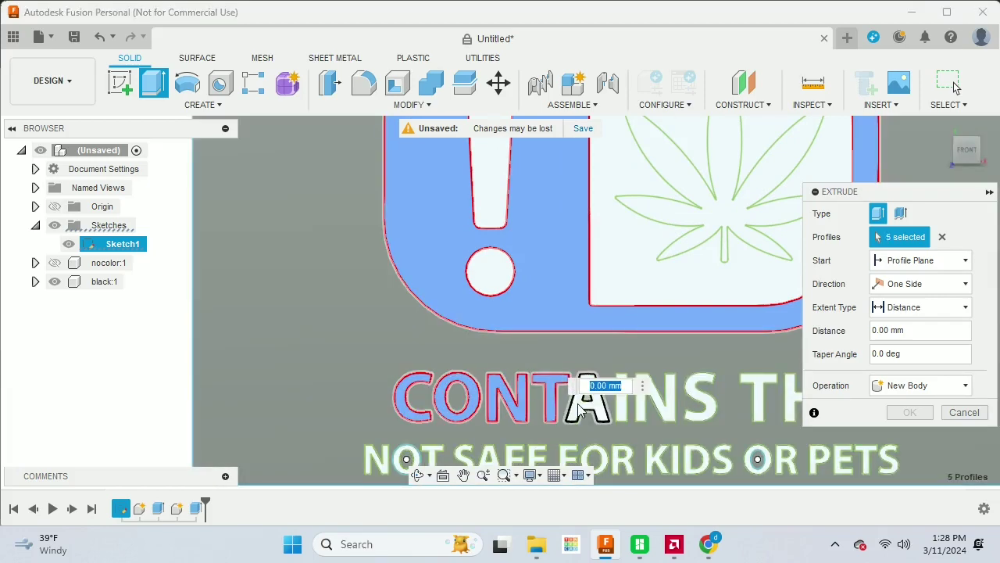
left_click(621, 399)
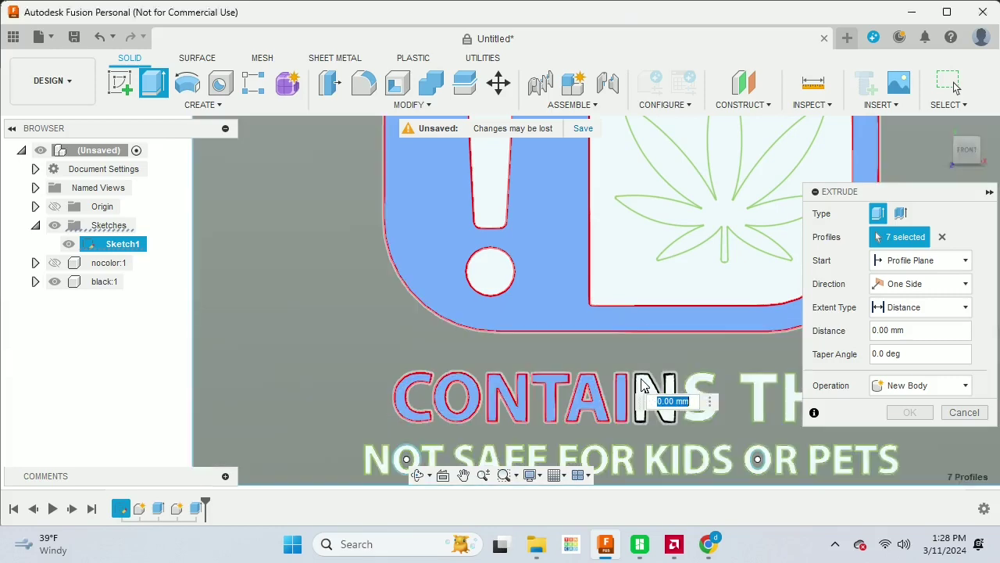
left_click(651, 404)
left_click(705, 411)
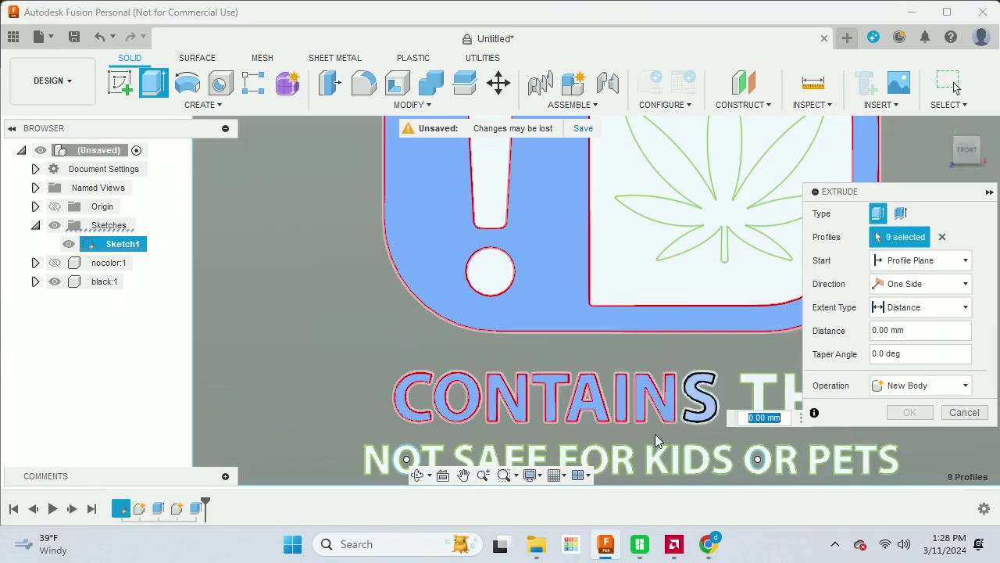
- Extrude the badge area and CONTAINS letters by -0.2 mm as a new component
scroll(617, 427, "down", 3)
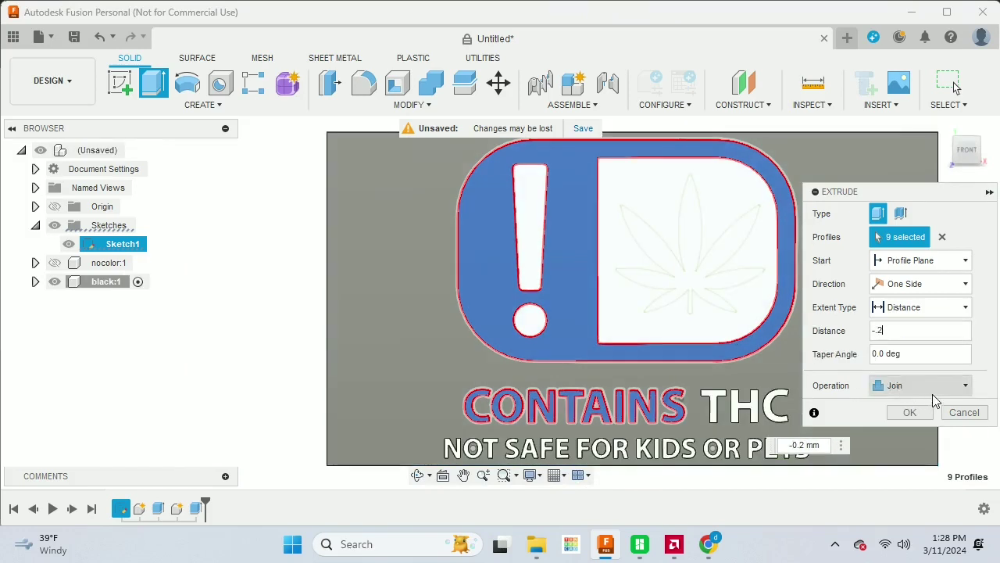
left_click(932, 390)
left_click(931, 467)
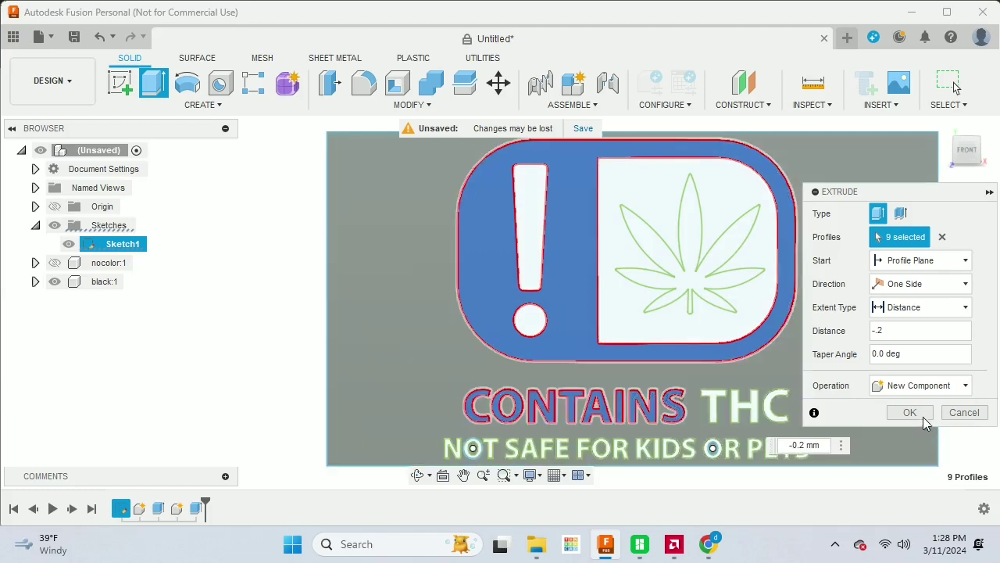
left_click(923, 415)
- Rename the component holding the badge area and CONTAINS letters to red
double_click(143, 301)
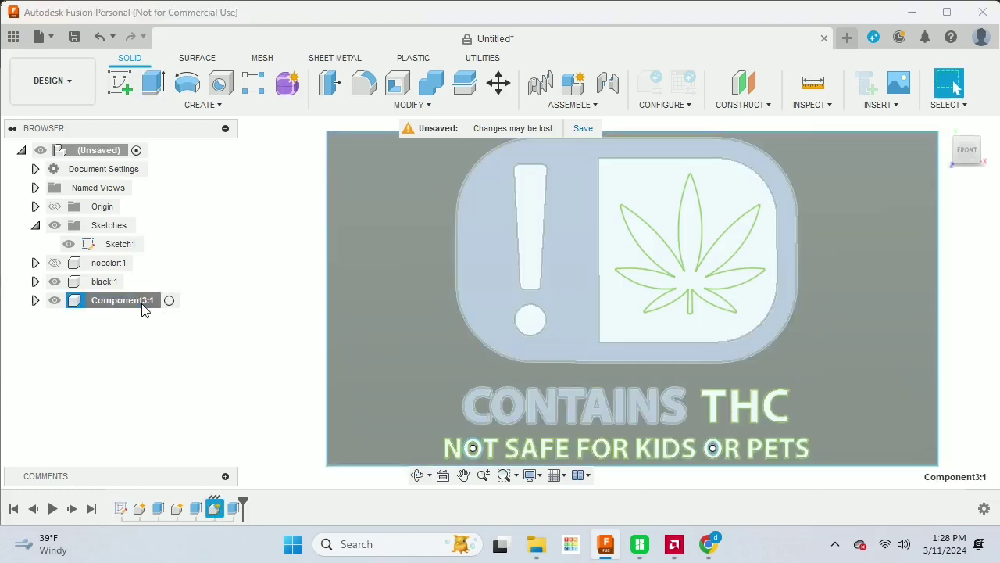
type("red")
key("Return")
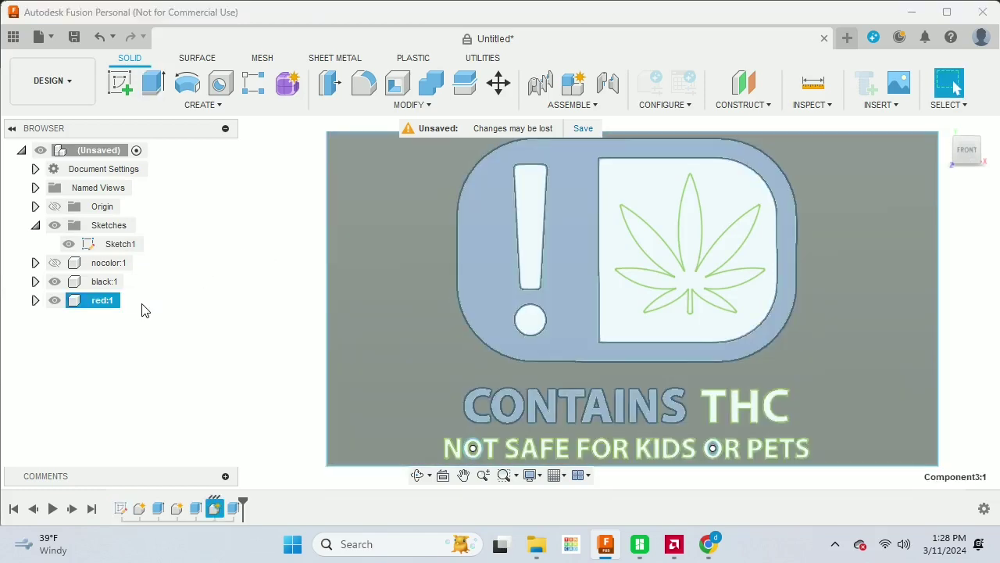
- Start an Extrude with the cannabis leaf and the letters T, H and C of THC as profiles
scroll(692, 284, "up", 2)
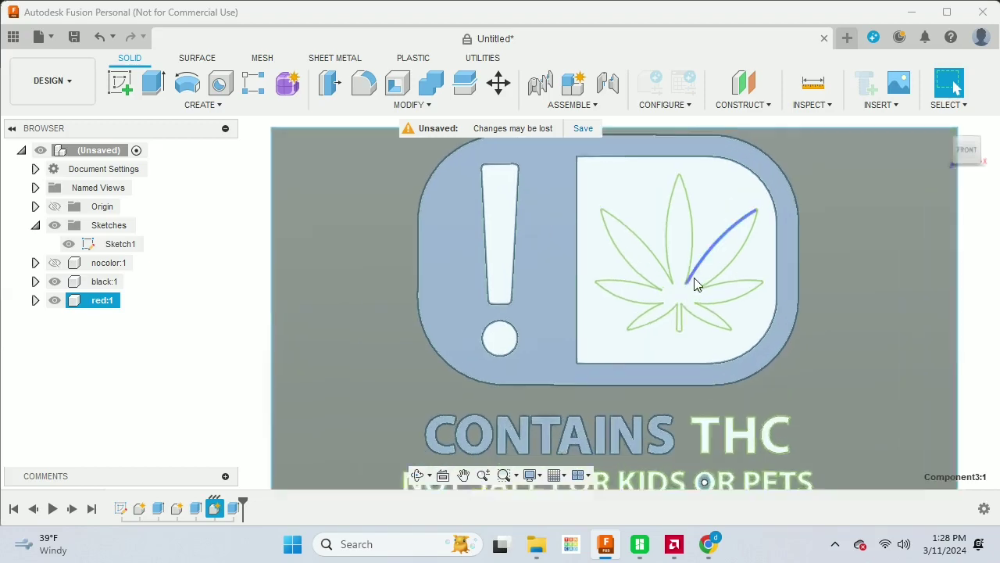
left_click(686, 300)
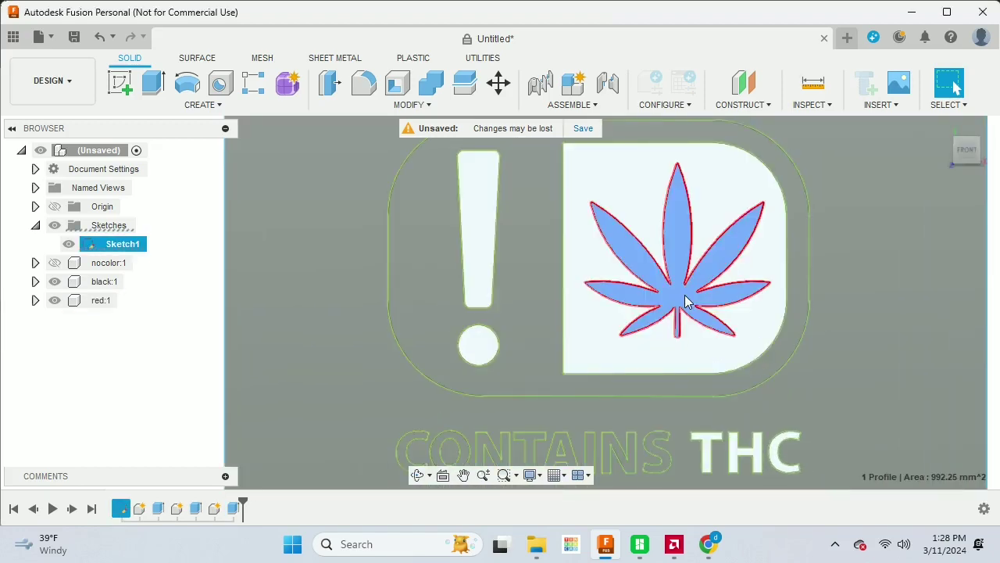
key("e")
scroll(695, 406, "up", 1)
scroll(712, 456, "down", 3)
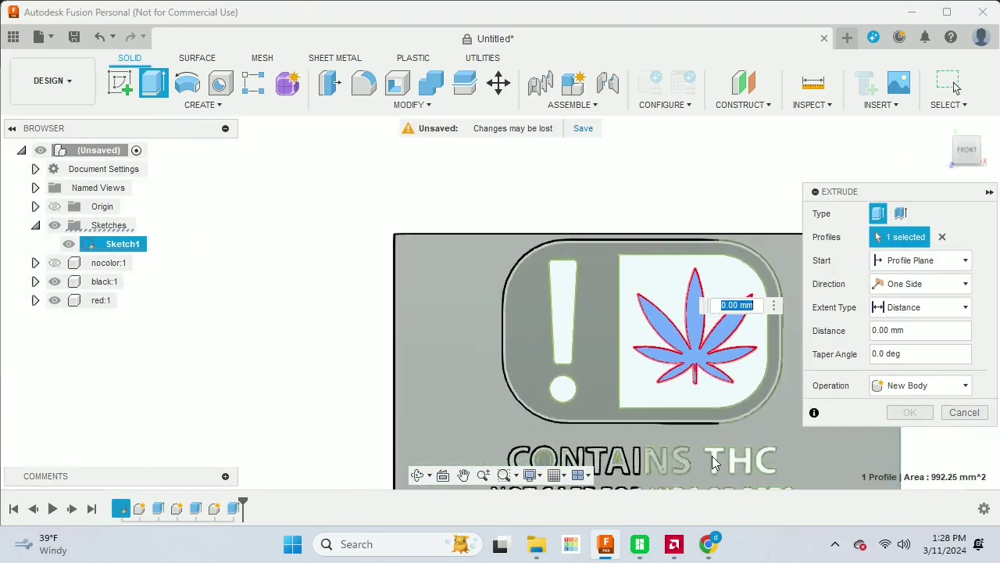
scroll(712, 456, "up", 3)
left_click(717, 461)
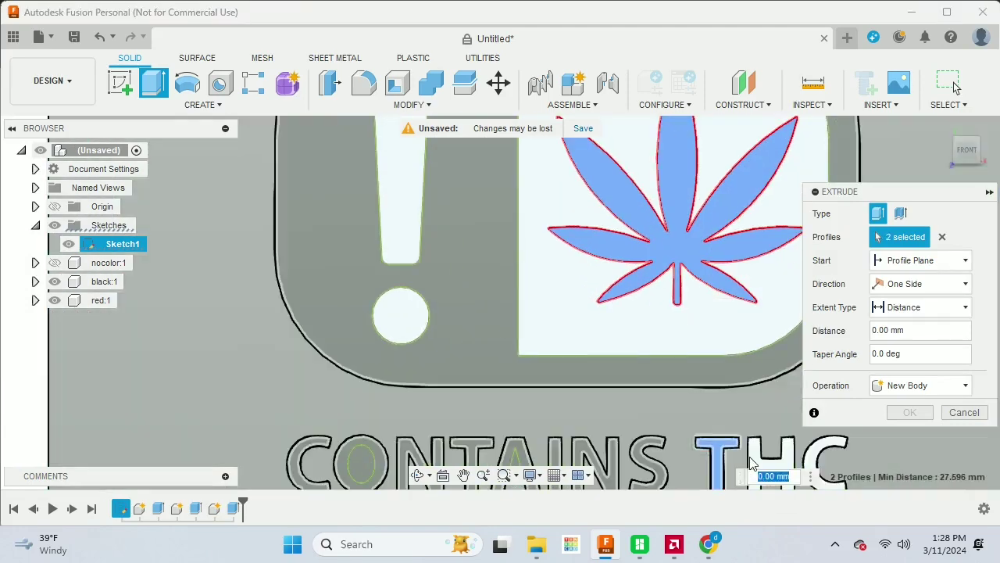
left_click(773, 463)
left_click(814, 458)
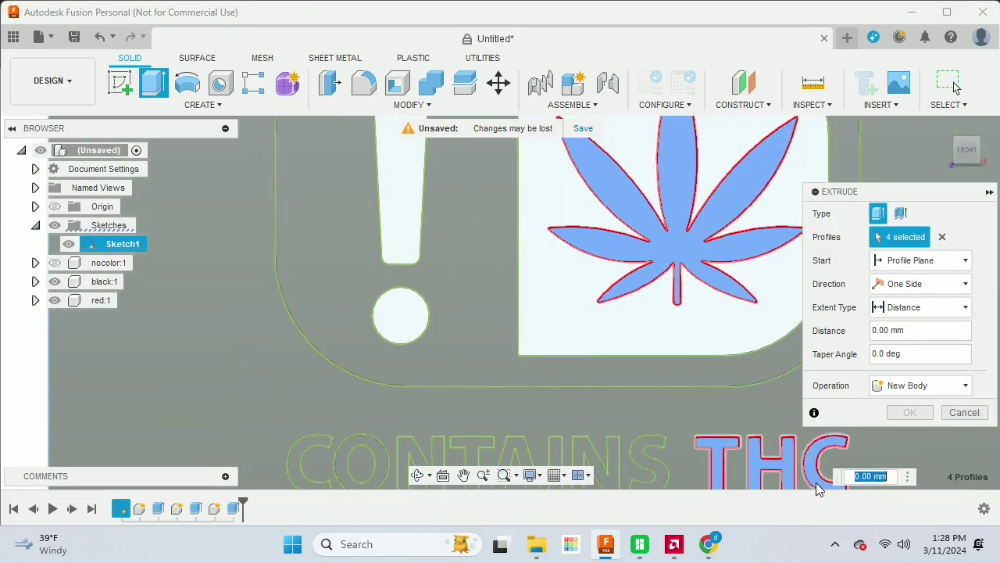
- Extrude the leaf and THC letters by -0.2 mm as a new component
scroll(789, 465, "down", 3)
scroll(787, 466, "down", 3)
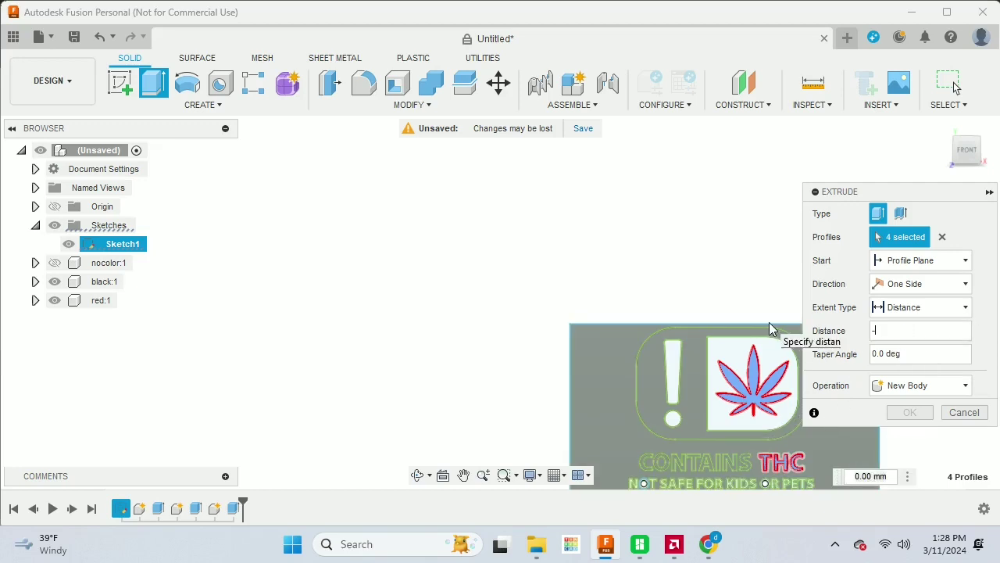
key("BackSpace")
type("2")
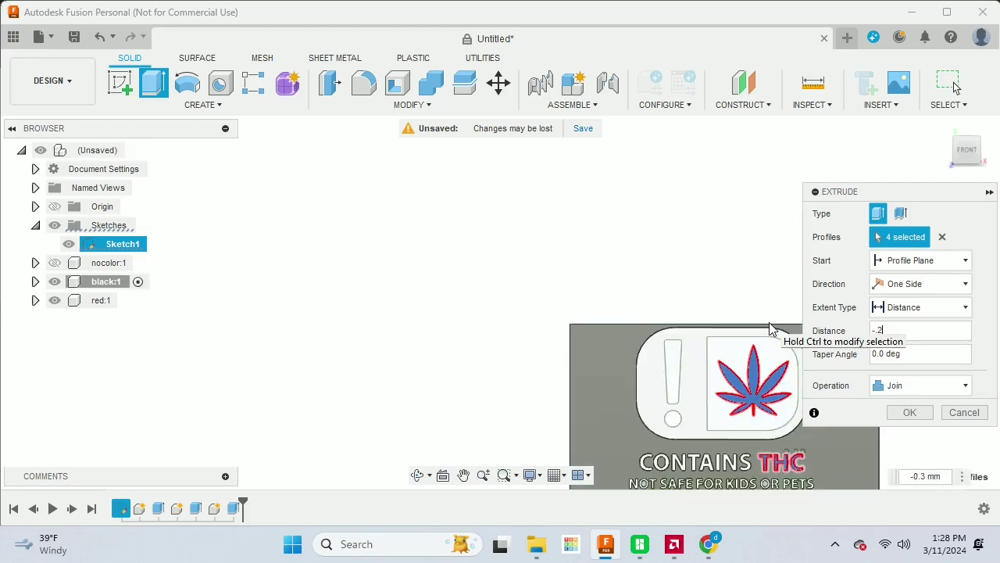
left_click(928, 385)
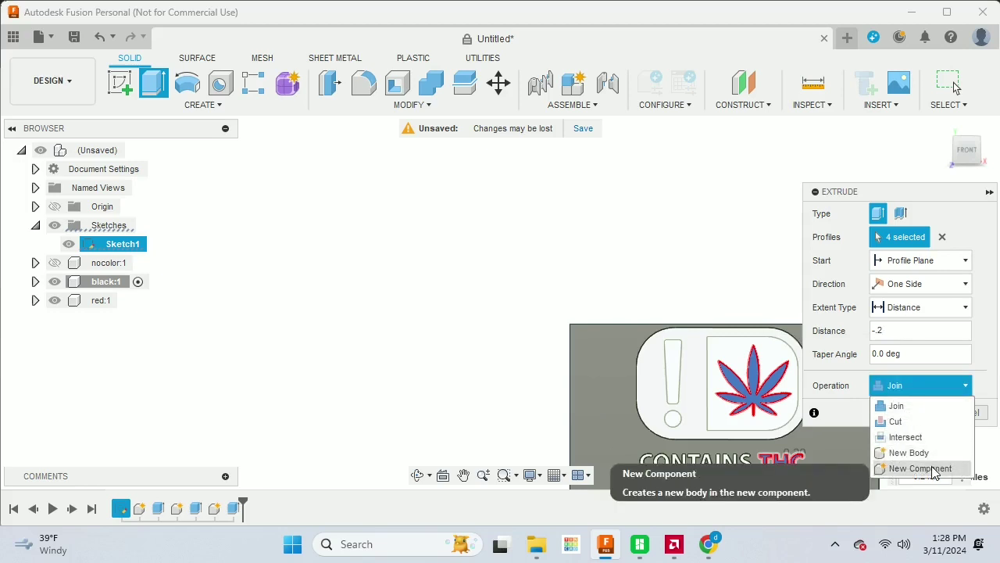
left_click(931, 467)
left_click(910, 413)
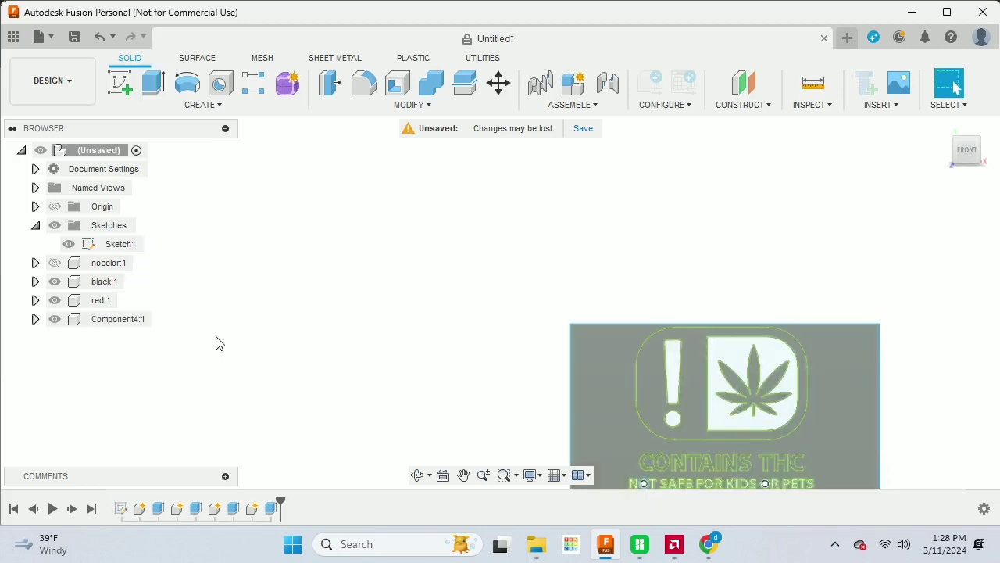
- Rename the component holding the leaf and THC letters to green
left_click(128, 319)
left_click(128, 319)
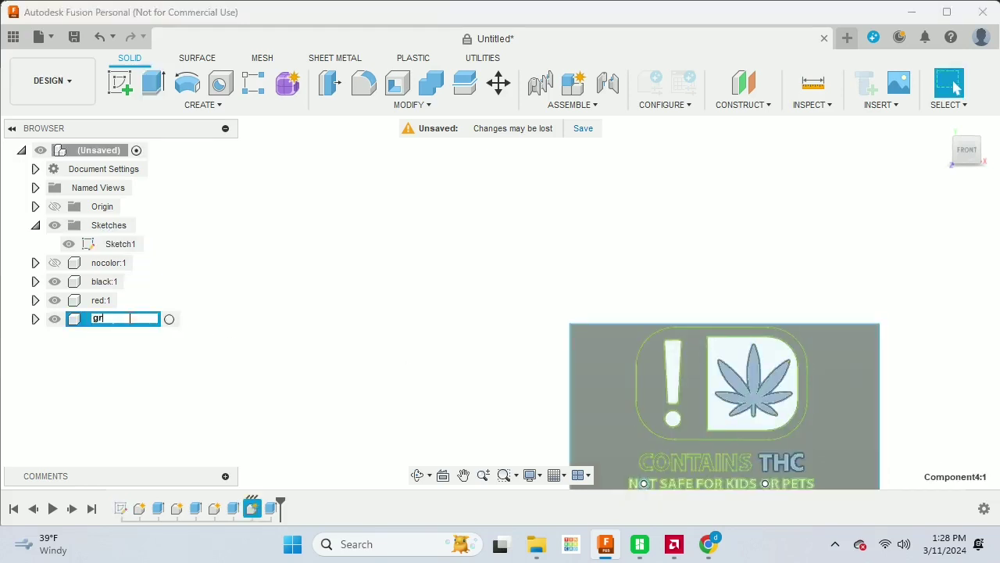
type("green")
key("Return")
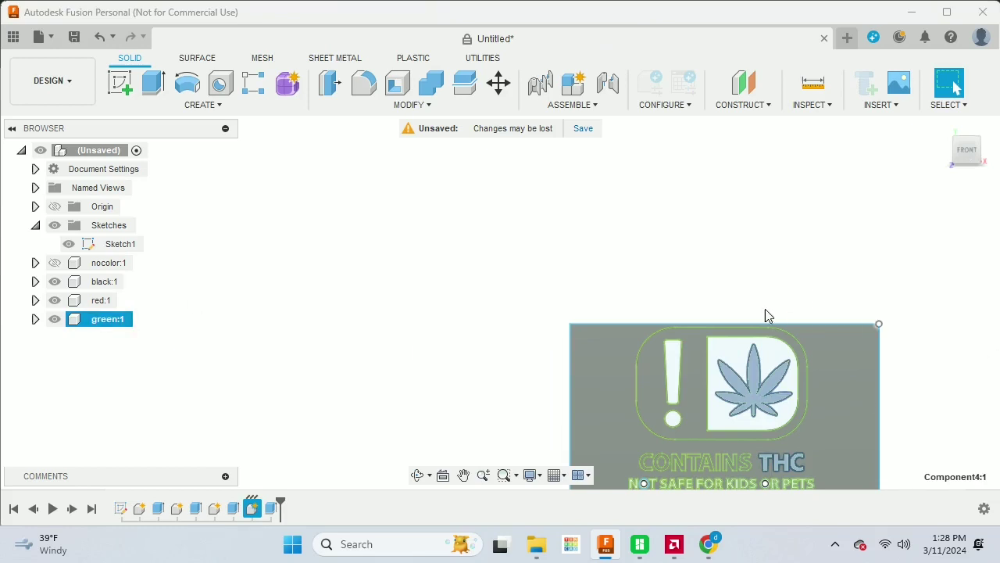
- Start an Extrude with the area around the cannabis leaf and the exclamation mark's bar and dot as profiles
scroll(735, 379, "up", 3)
left_click(712, 371)
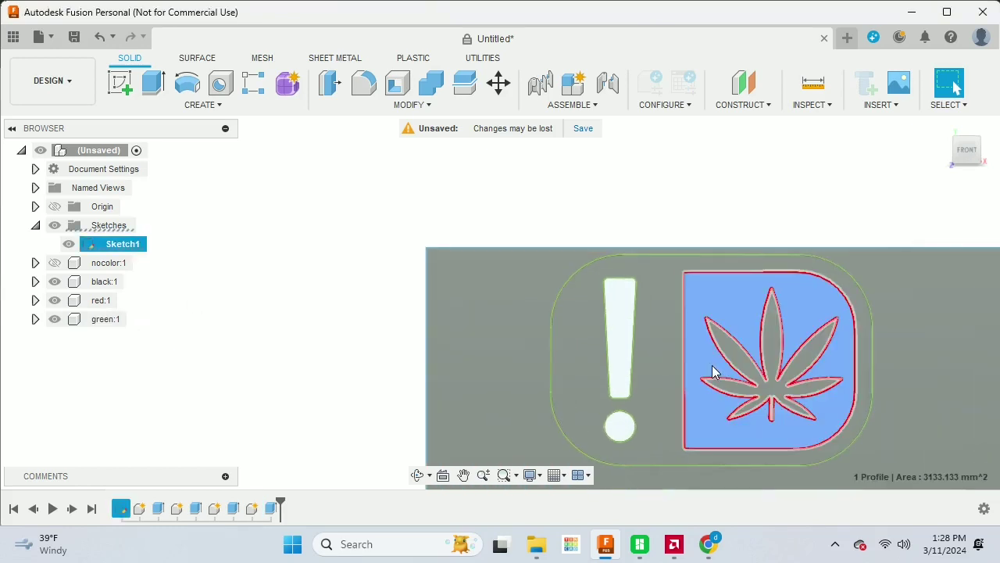
key("e")
left_click(617, 348)
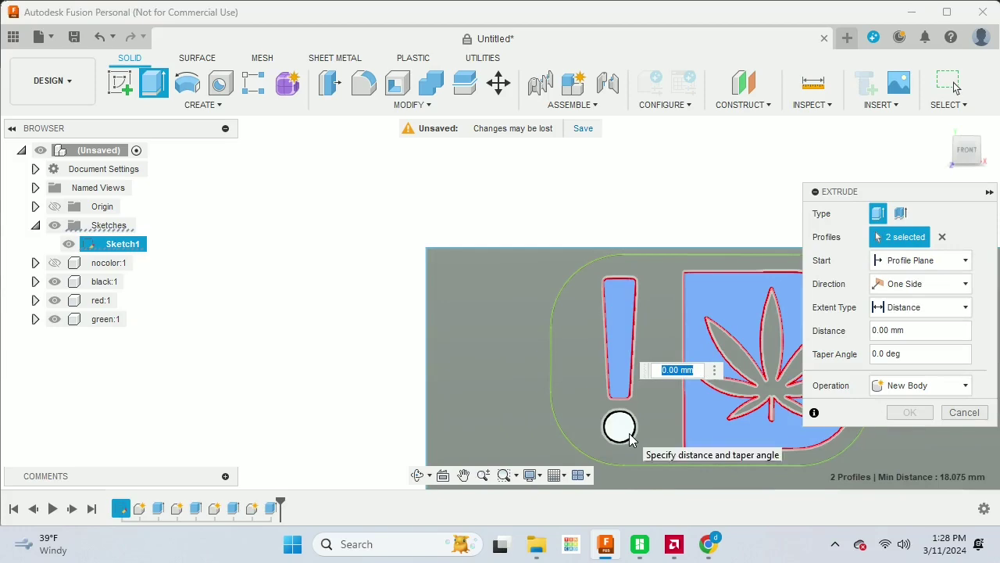
left_click(625, 434)
- Add the letters N, O, T of NOT and S, A, F of SAFE to the Extrude profiles
left_click(463, 474)
left_click_drag(493, 425, 442, 196)
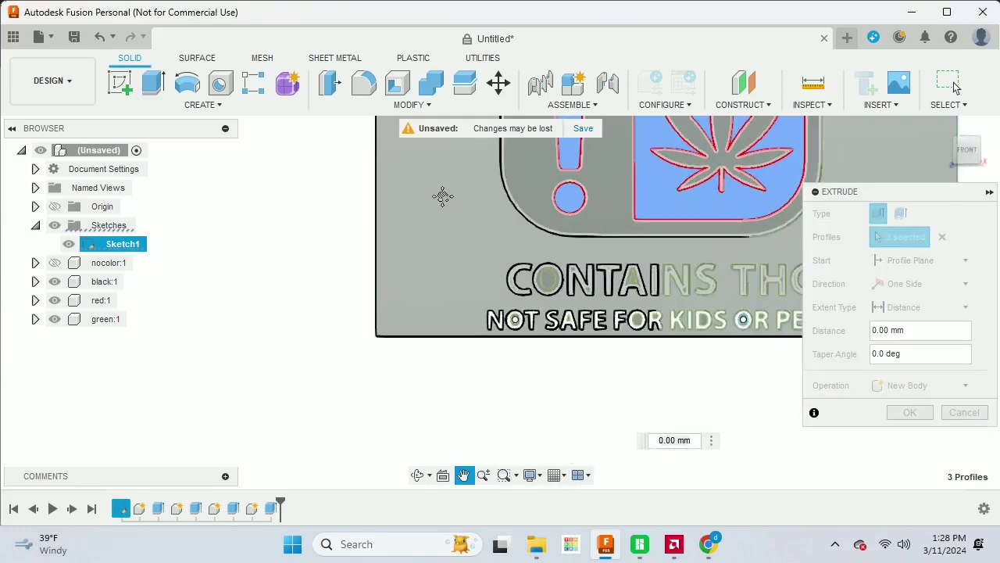
scroll(526, 335, "up", 2)
scroll(440, 306, "up", 3)
key("Escape")
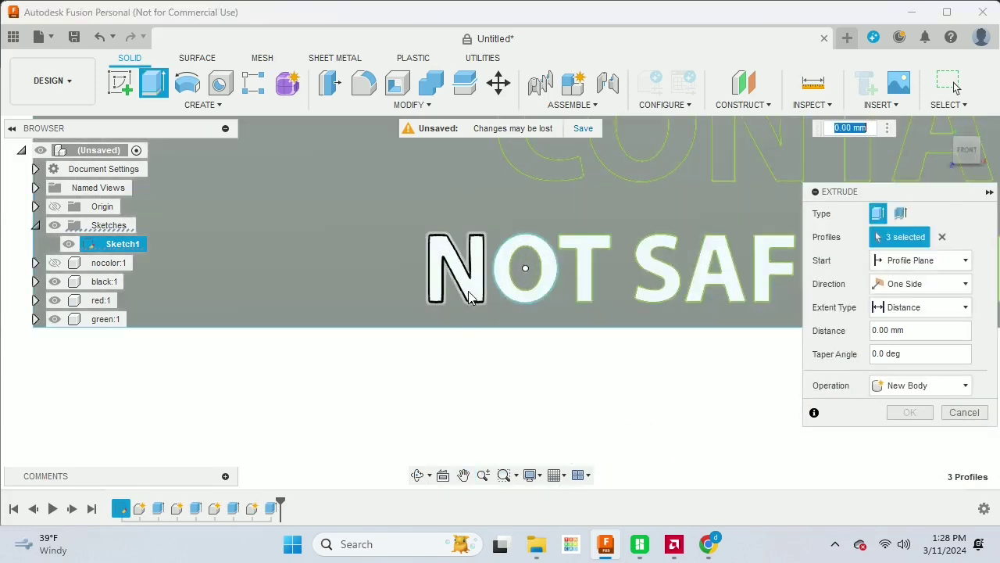
left_click(469, 297)
left_click(518, 290)
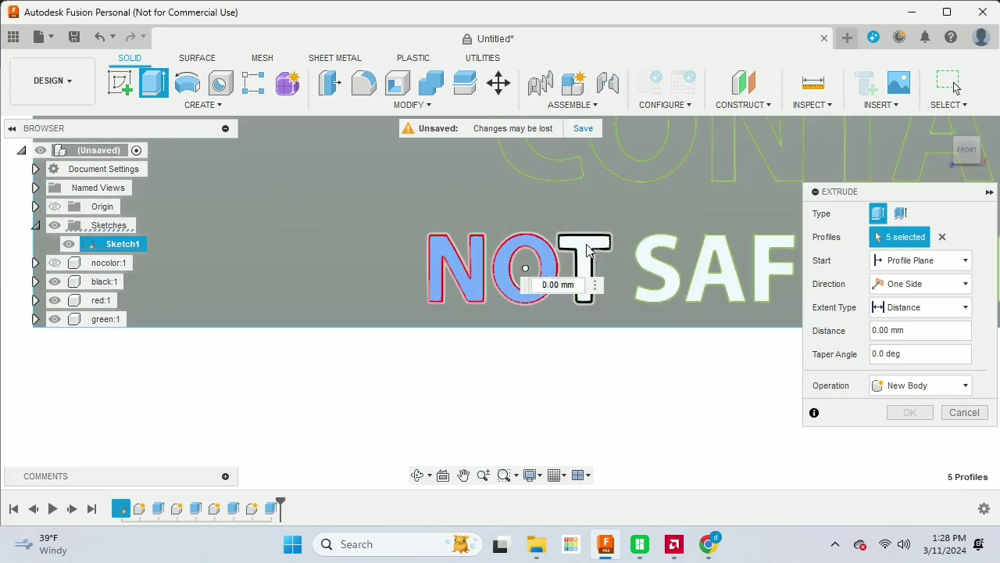
left_click(587, 250)
left_click(666, 275)
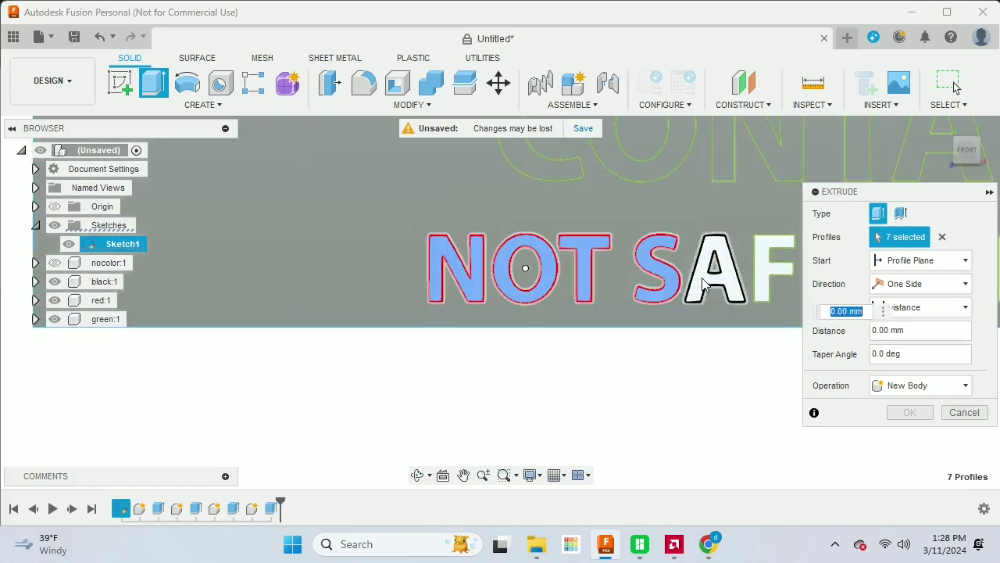
left_click(703, 283)
left_click(755, 273)
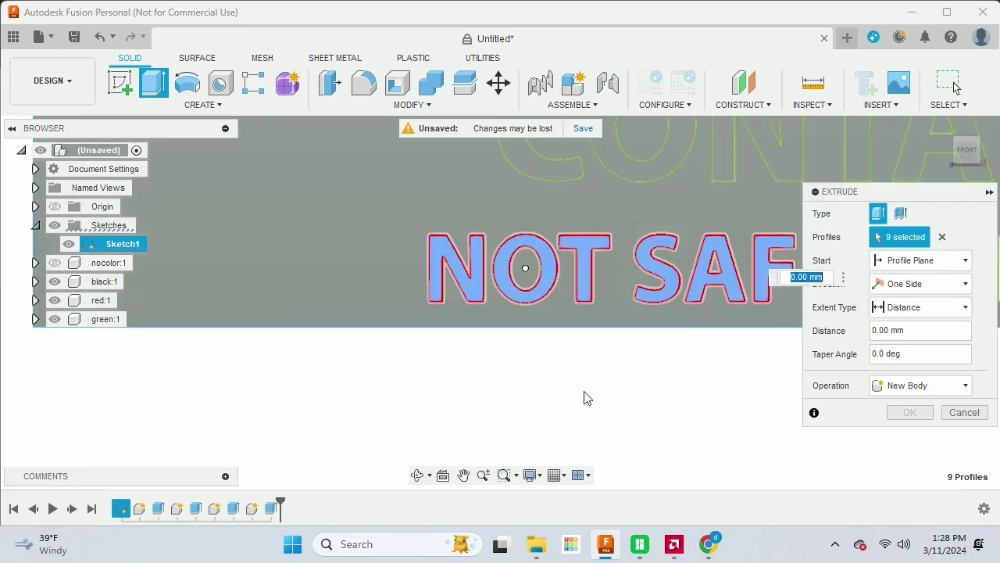
- Add the E of SAFE and all letters of FOR and KIDS to the Extrude profiles
left_click(464, 473)
left_click_drag(509, 349, 430, 349)
left_click_drag(625, 357, 317, 291)
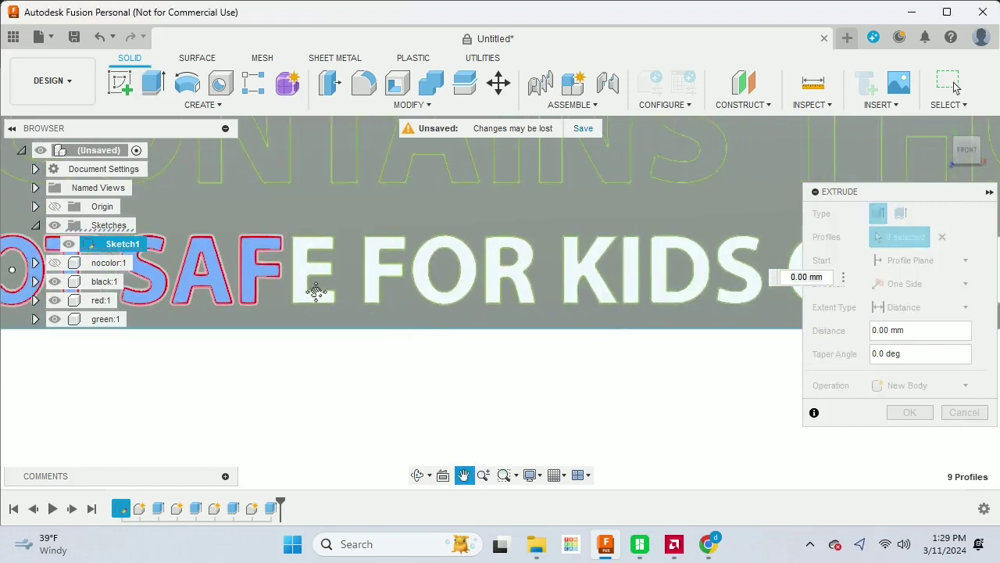
key("Escape")
left_click(314, 281)
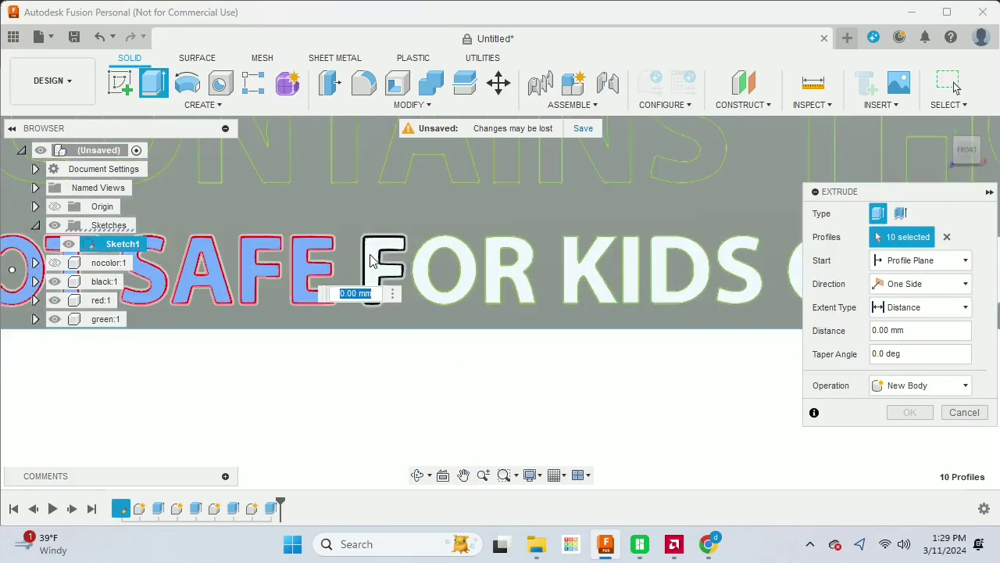
left_click(372, 260)
left_click(443, 273)
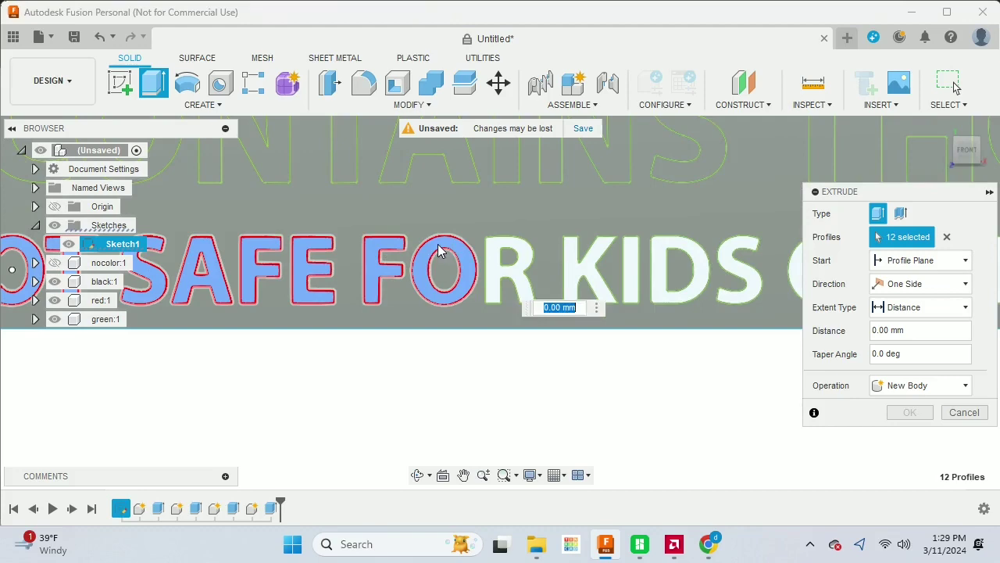
left_click(508, 281)
left_click(594, 277)
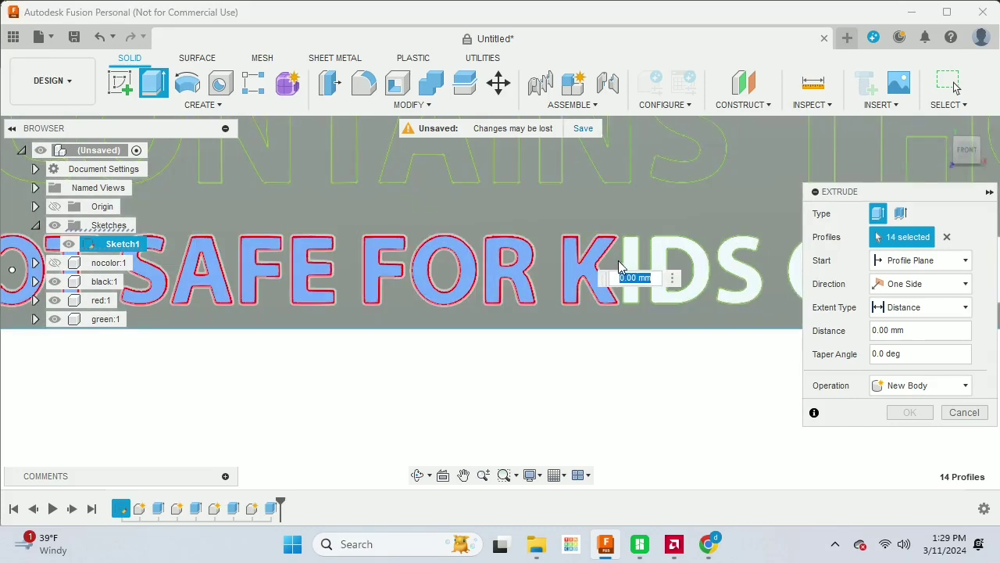
left_click(630, 266)
left_click(666, 254)
left_click(736, 270)
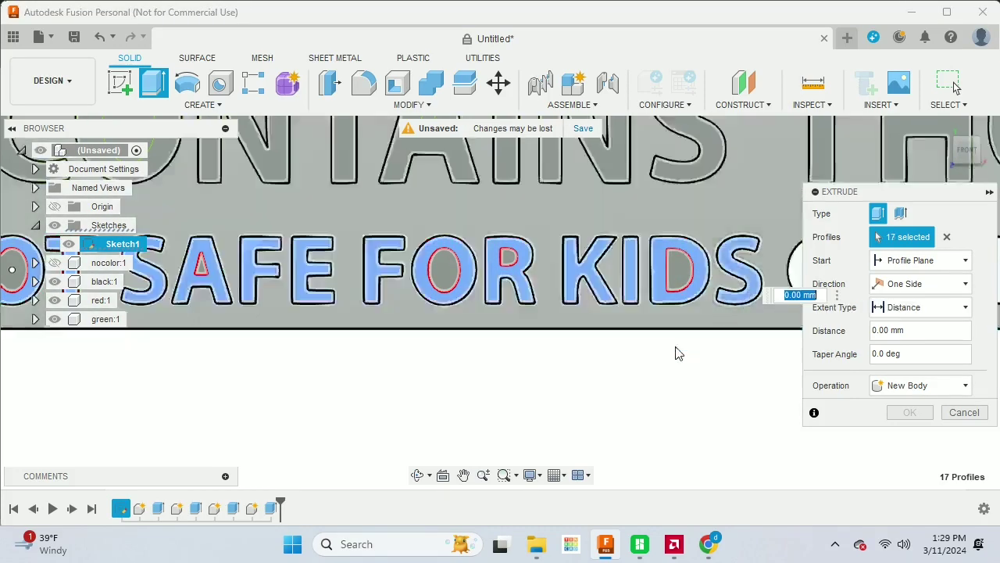
- Add all letters of OR and PETS to the Extrude profiles
left_click(463, 476)
left_click_drag(500, 437, 263, 290)
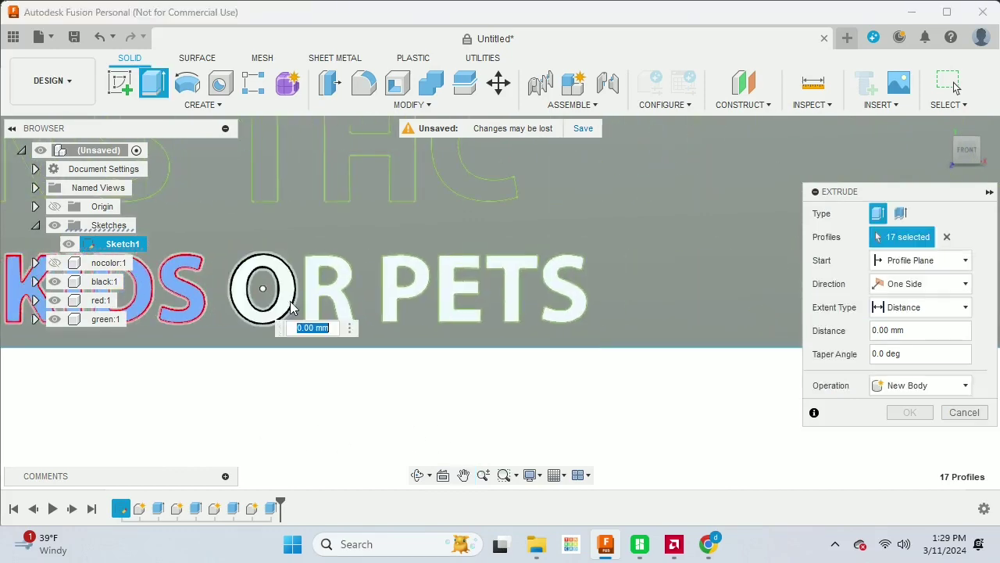
left_click(291, 306)
left_click(316, 309)
left_click(403, 301)
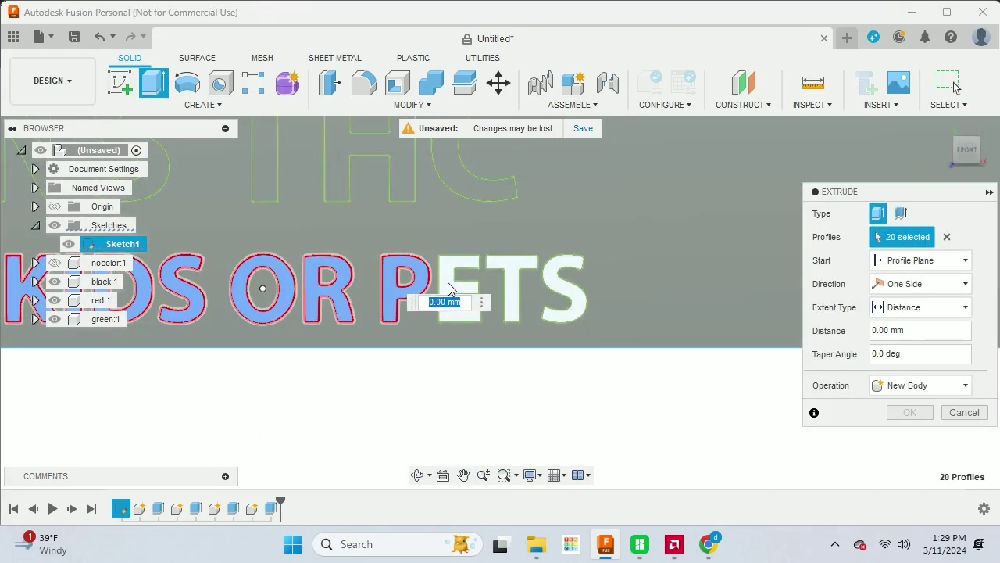
left_click(449, 289)
scroll(547, 301, "down", 2)
left_click(532, 296)
left_click(574, 308)
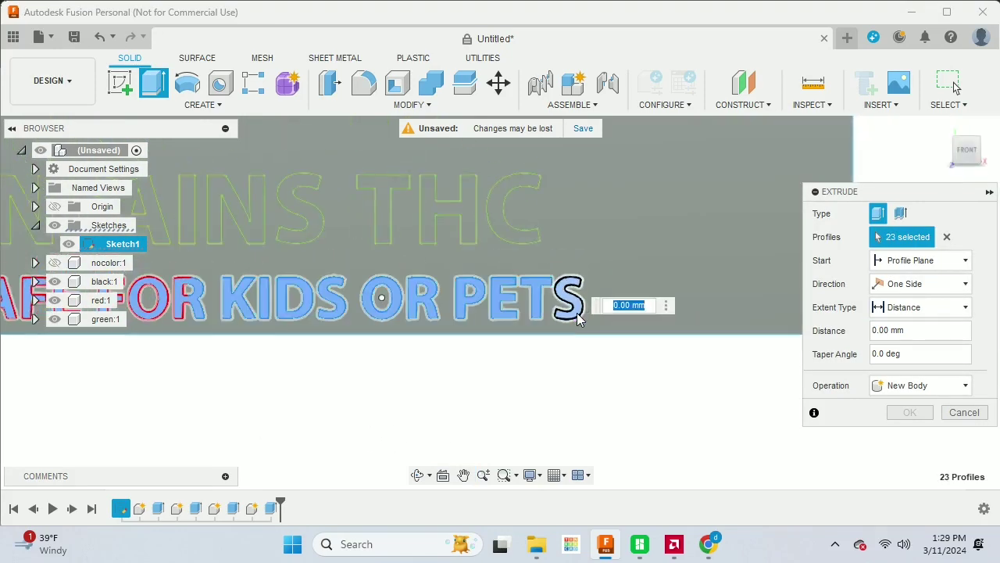
- Extrude the selected leaf surround, exclamation mark and warning-line letters by -0.2 mm as a new component
scroll(577, 310, "down", 4)
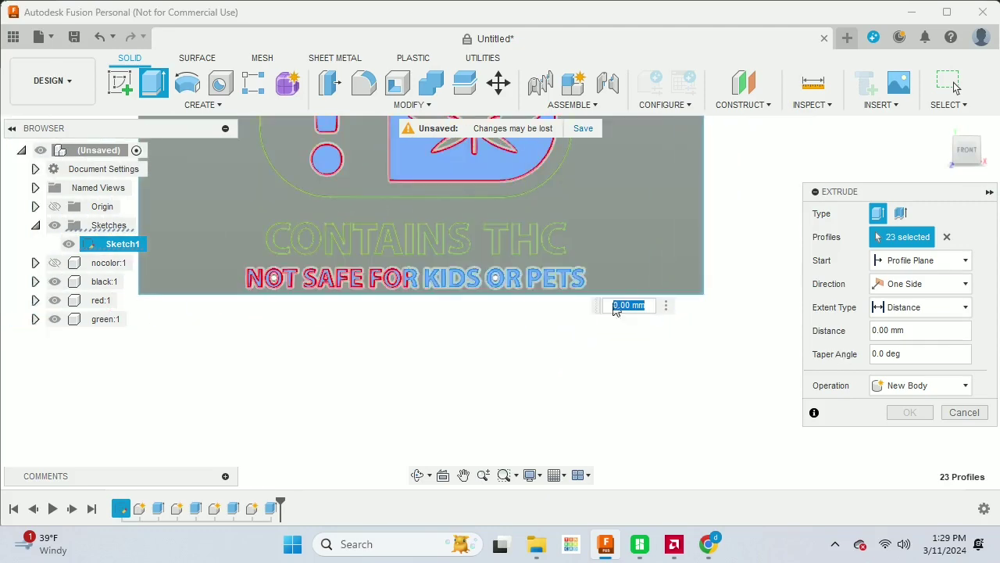
left_click(937, 331)
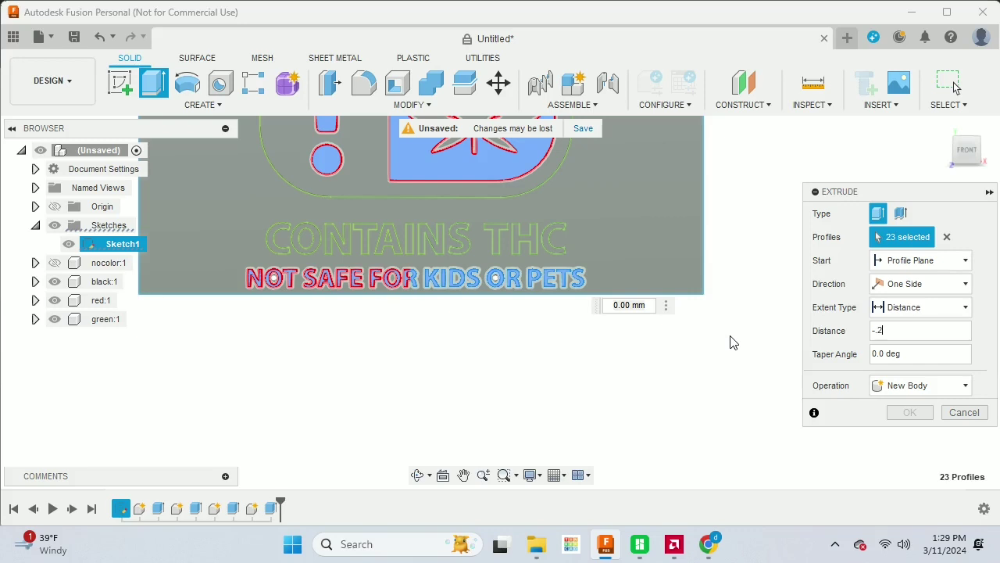
left_click(909, 388)
left_click(921, 469)
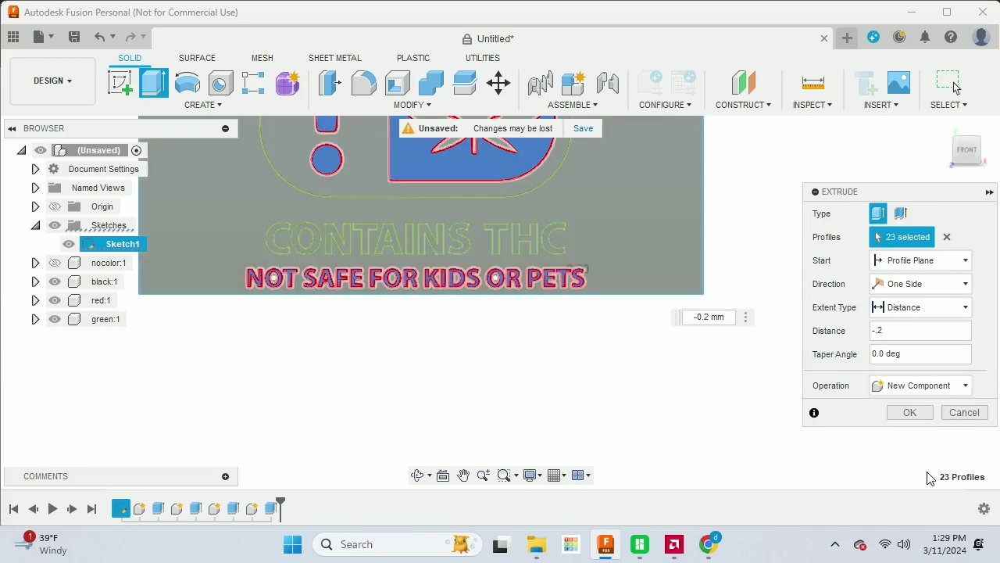
left_click(910, 413)
- Rename the component with the warning-line letters to white and make the nocolor component visible
double_click(132, 337)
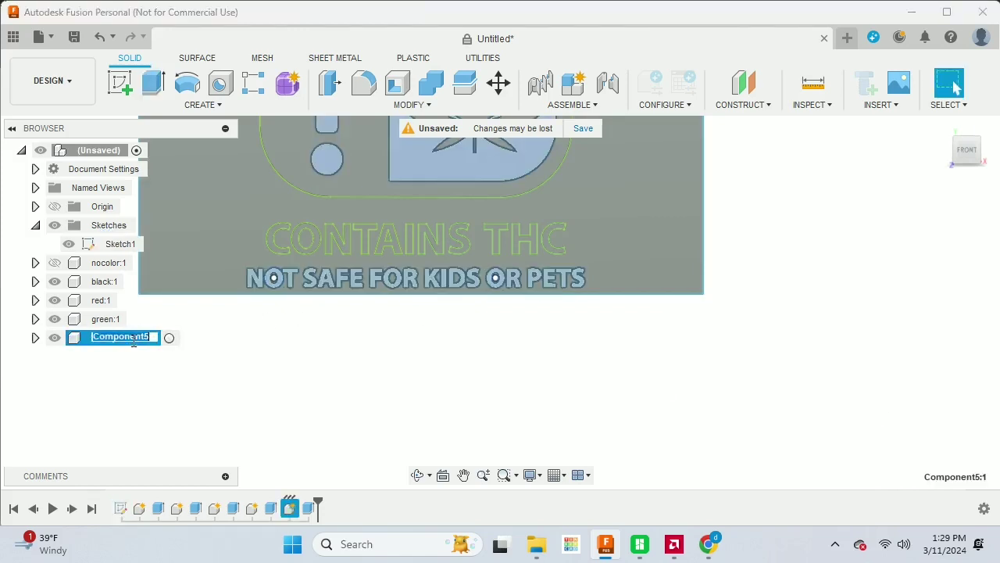
key("Return")
left_click(55, 263)
- Start saving the nocolor component as an STL mesh and browse to the rollingtray folder on the Desktop
right_click(101, 267)
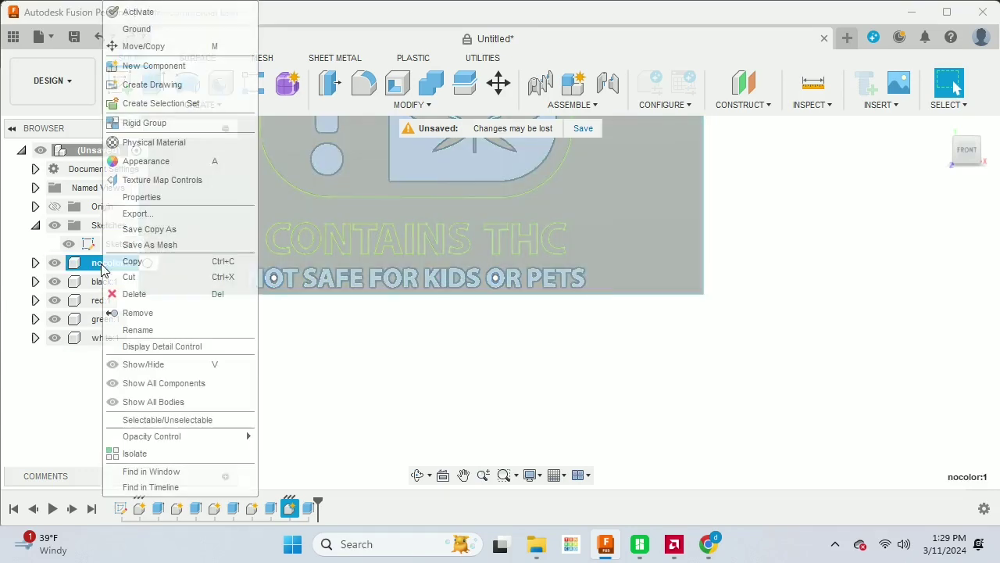
left_click(175, 247)
left_click(919, 452)
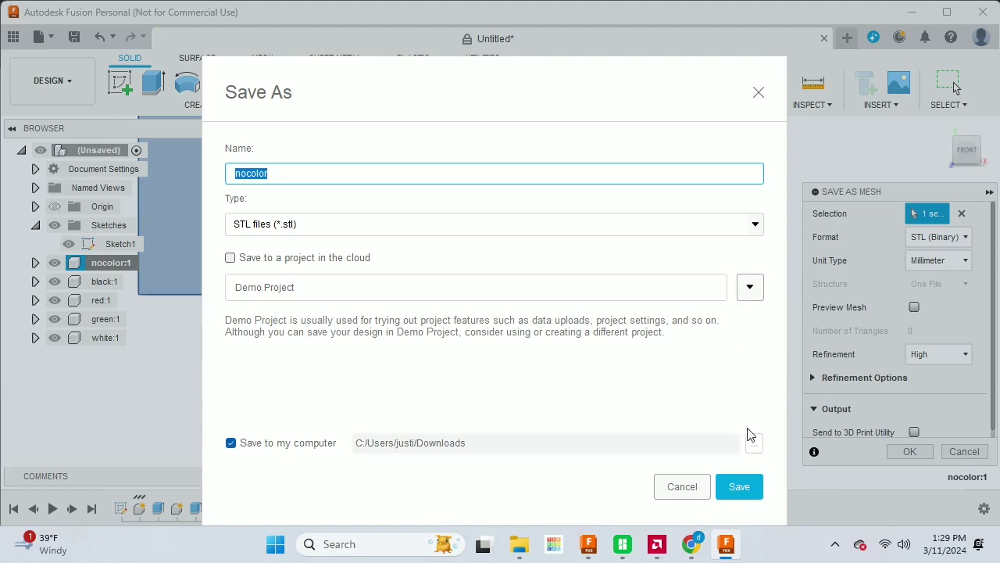
left_click(750, 438)
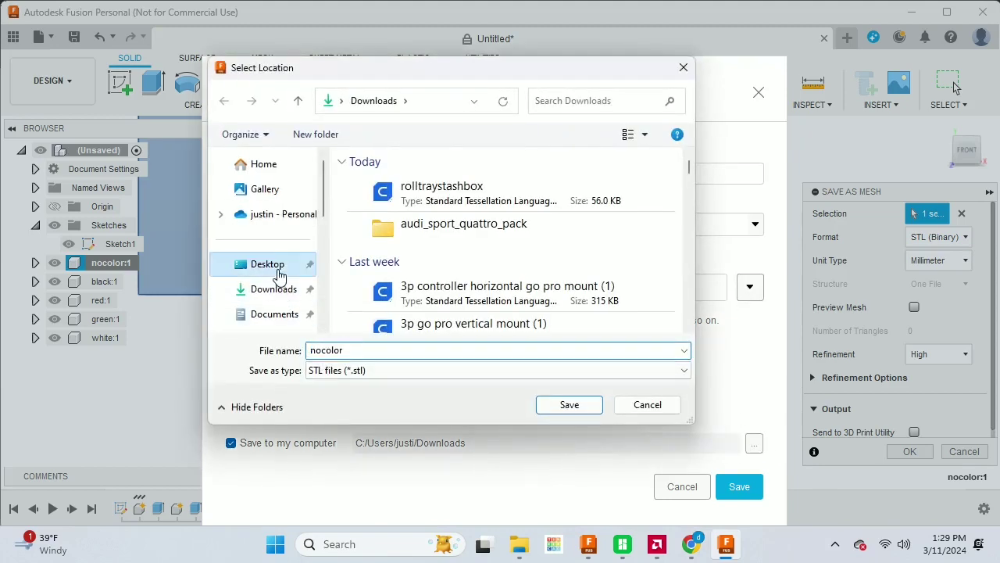
left_click(267, 264)
scroll(372, 254, "down", 5)
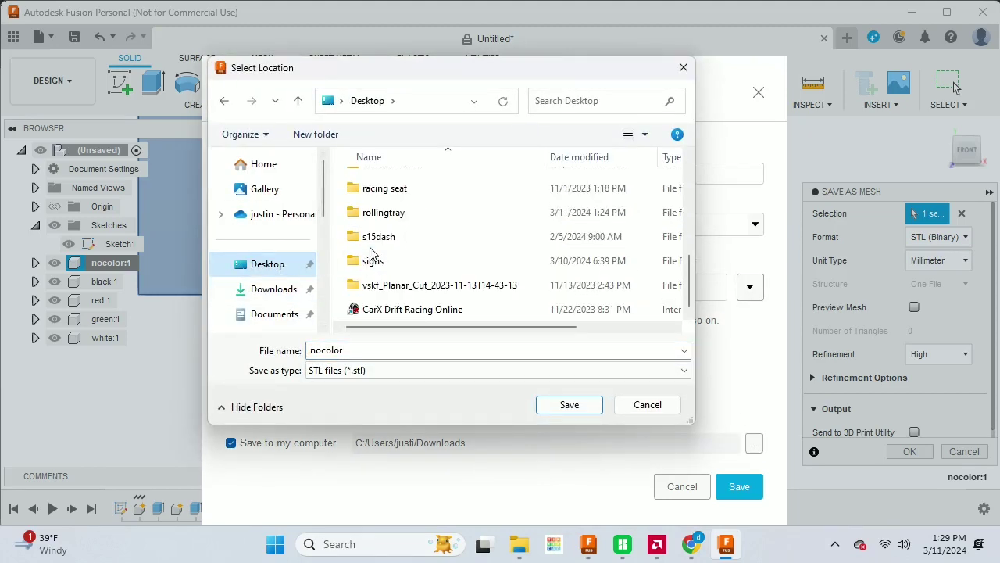
double_click(391, 217)
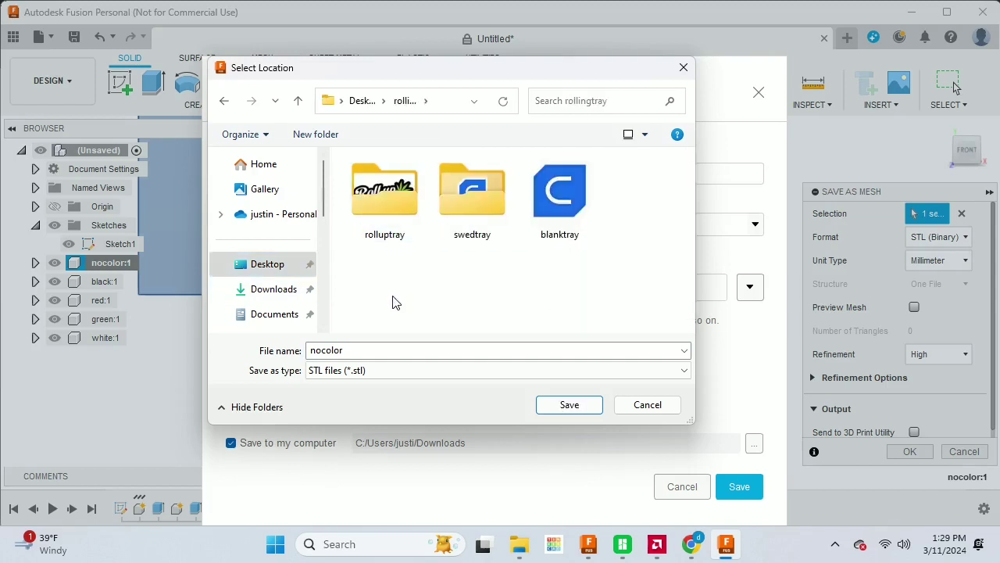
- Create a folder named containsthctray inside the rollingtray folder
right_click(395, 302)
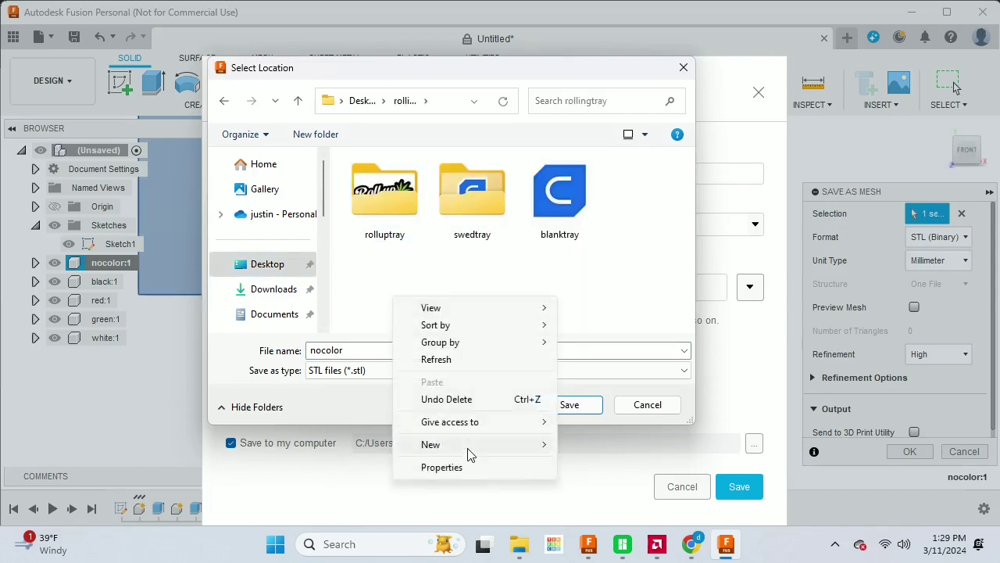
mouse_move(480, 451)
left_click(624, 290)
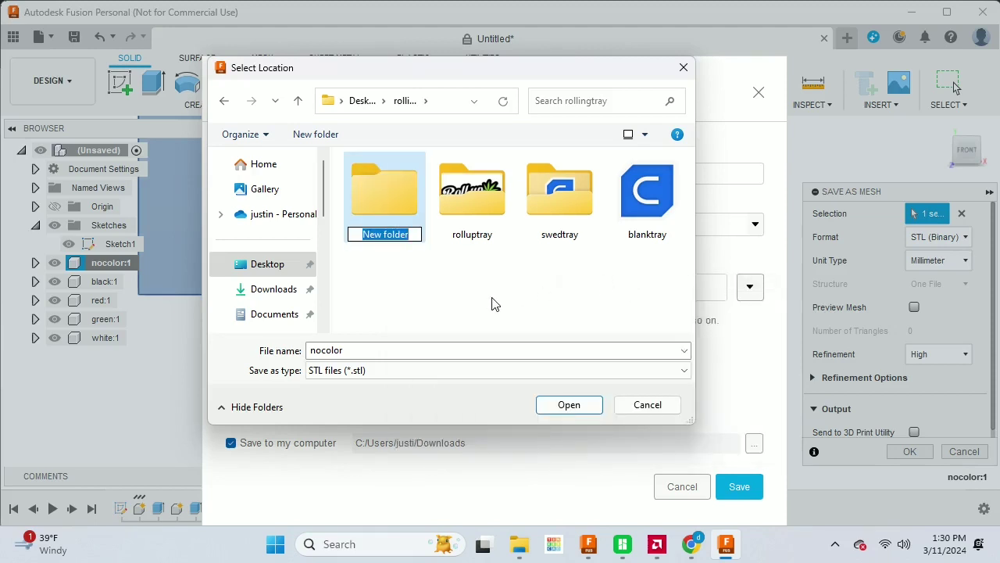
type("contains")
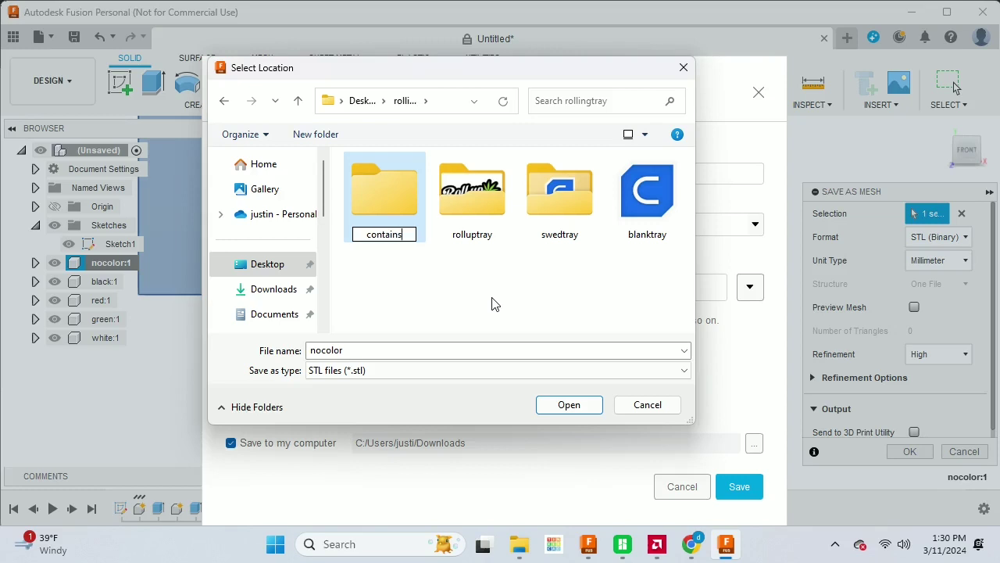
type("thctray")
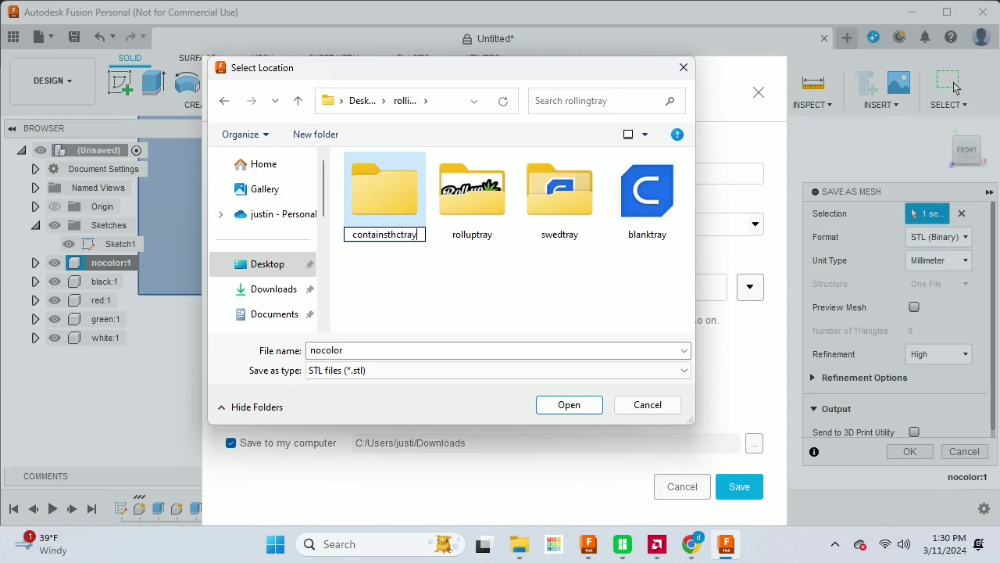
key("Return")
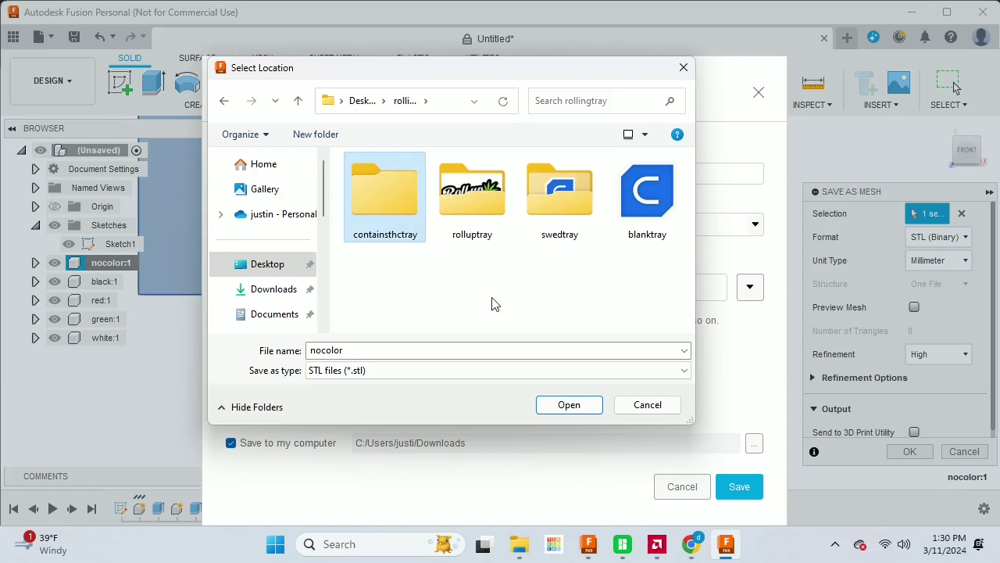
- Save the nocolor STL file into the containsthctray folder
double_click(399, 213)
left_click(570, 405)
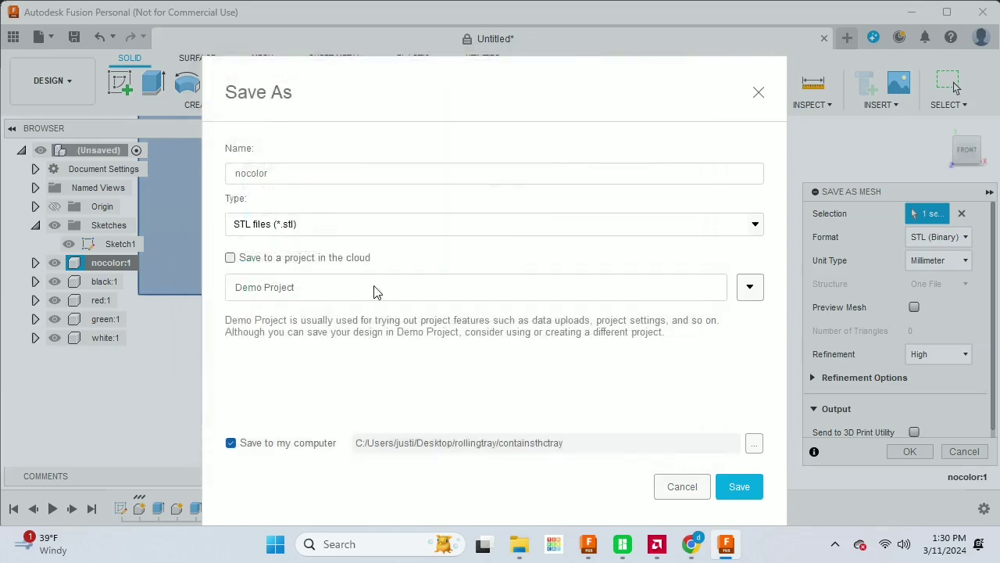
left_click(741, 487)
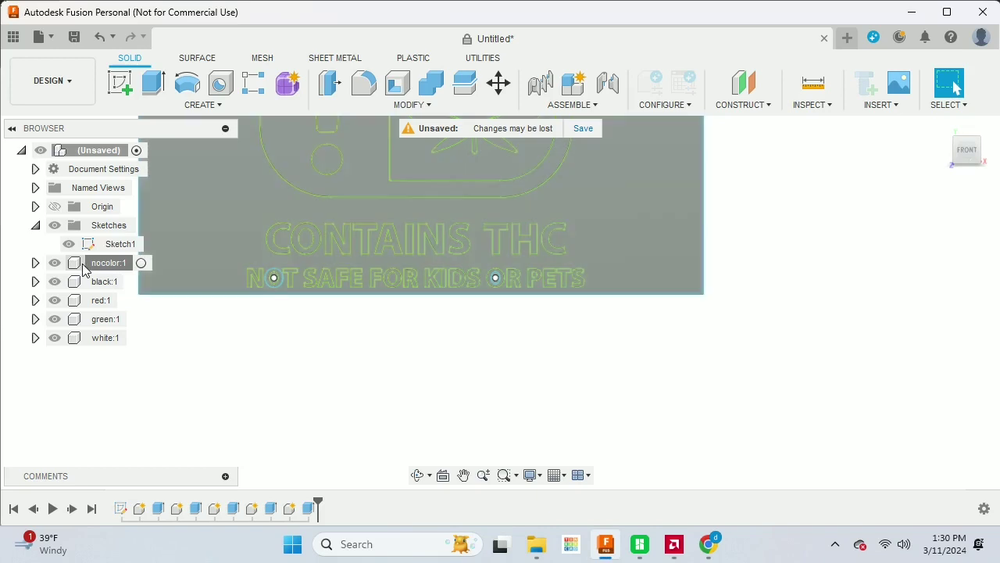
- Move the nocolor component into the black component in the browser tree
left_click_drag(100, 272, 101, 283)
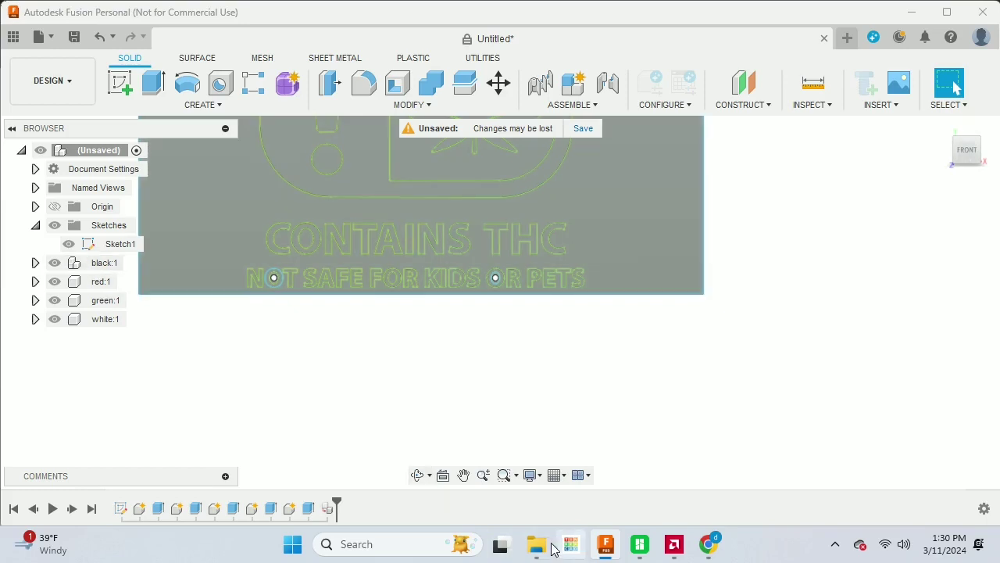
- Switch to File Explorer and check the containsthctray folder for the exported nocolor file
mouse_move(538, 552)
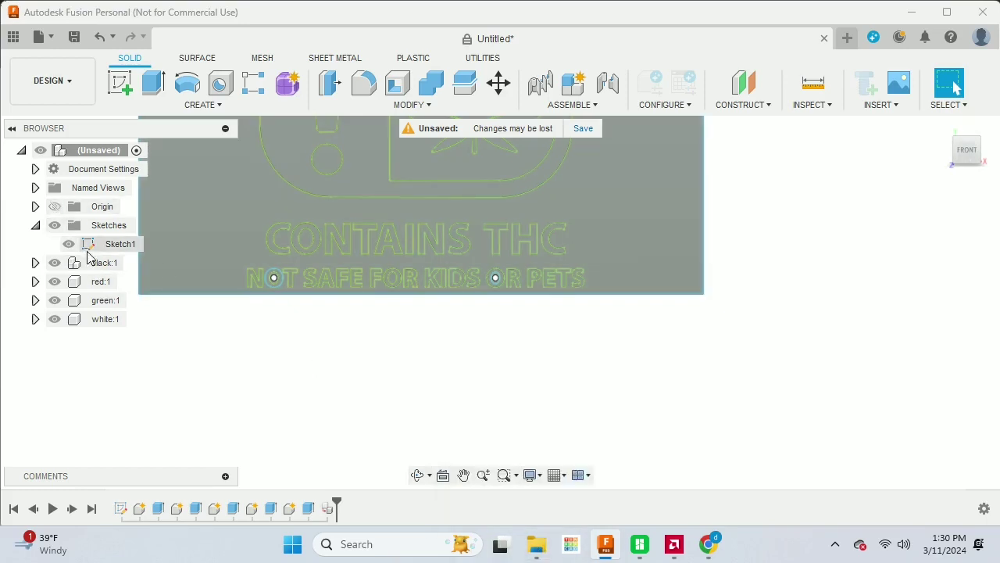
left_click(544, 555)
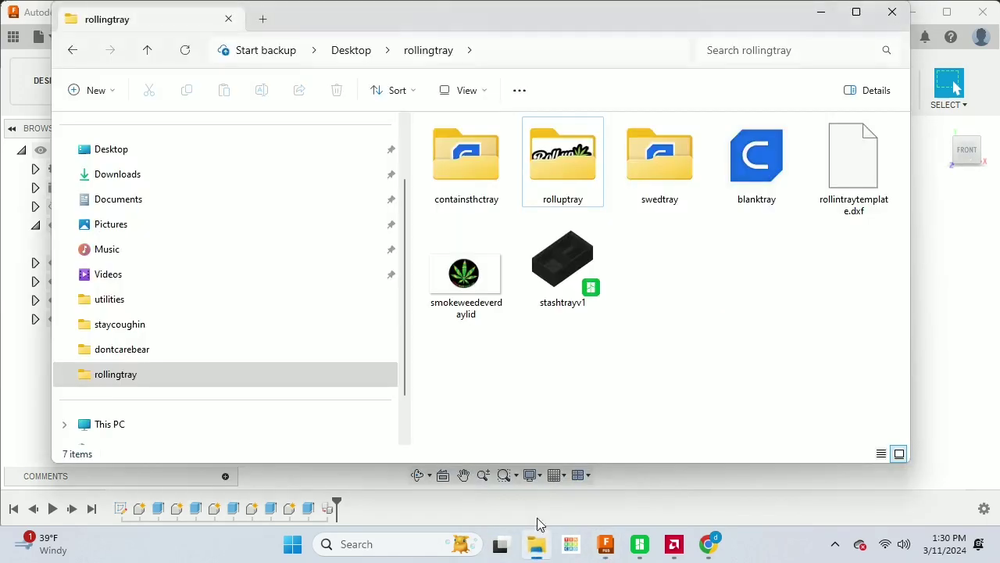
double_click(463, 173)
left_click(451, 156)
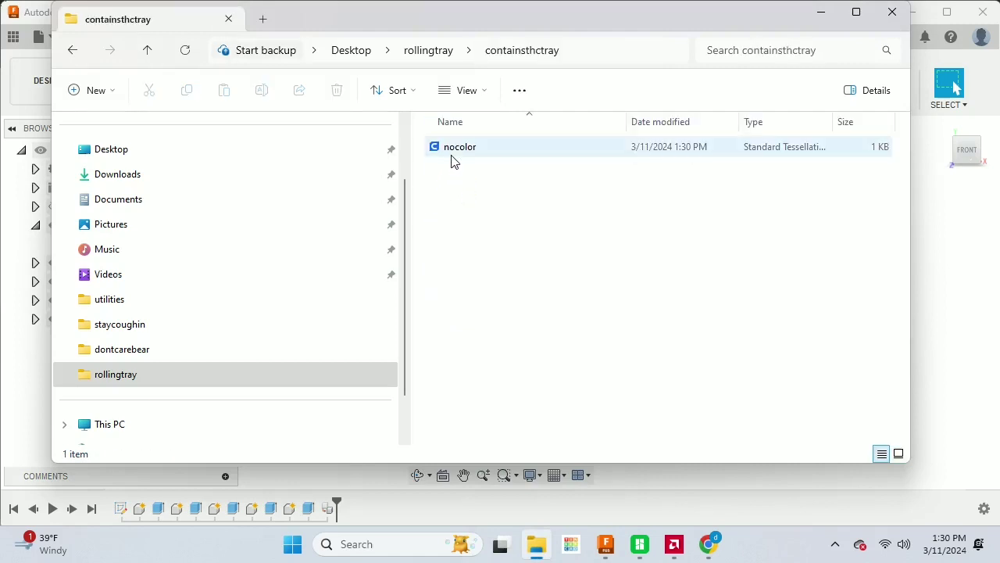
- Delete the nocolor STL file from the containsthctray folder and put the File Explorer window away
key("Delete")
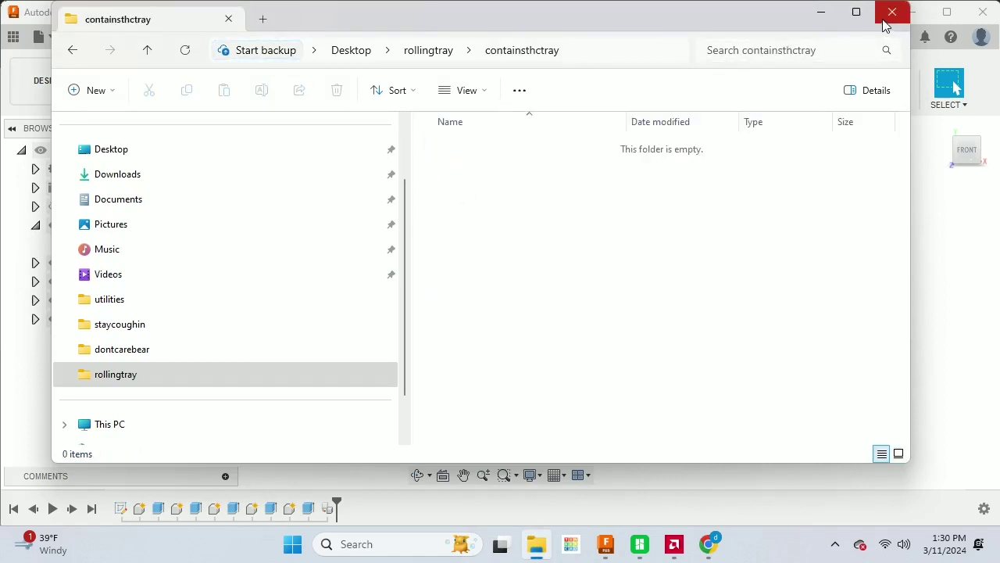
left_click(821, 12)
- Export the black component as a binary STL mesh named black into the containsthctray folder
right_click(87, 262)
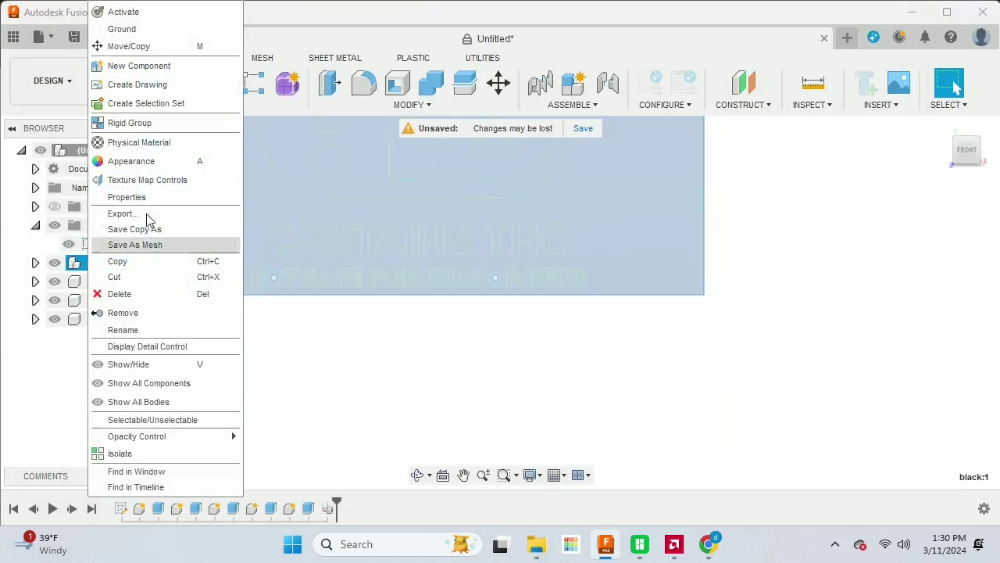
left_click(151, 243)
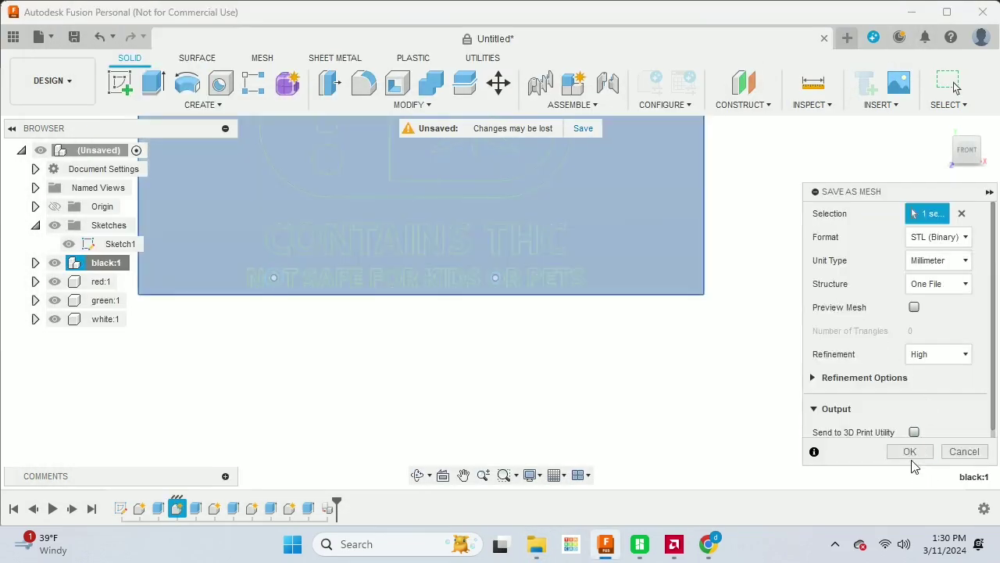
left_click(910, 453)
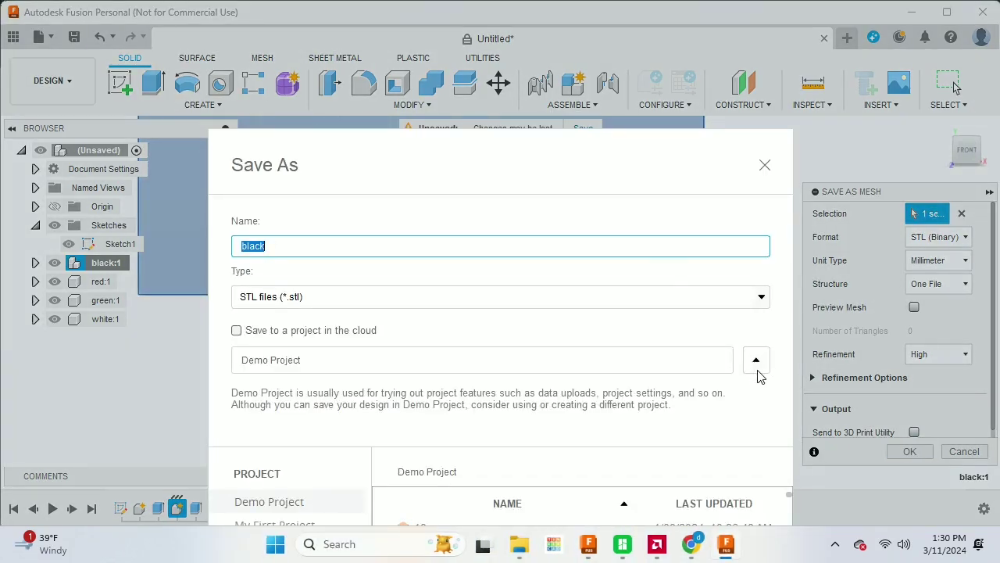
left_click(757, 370)
key("Return")
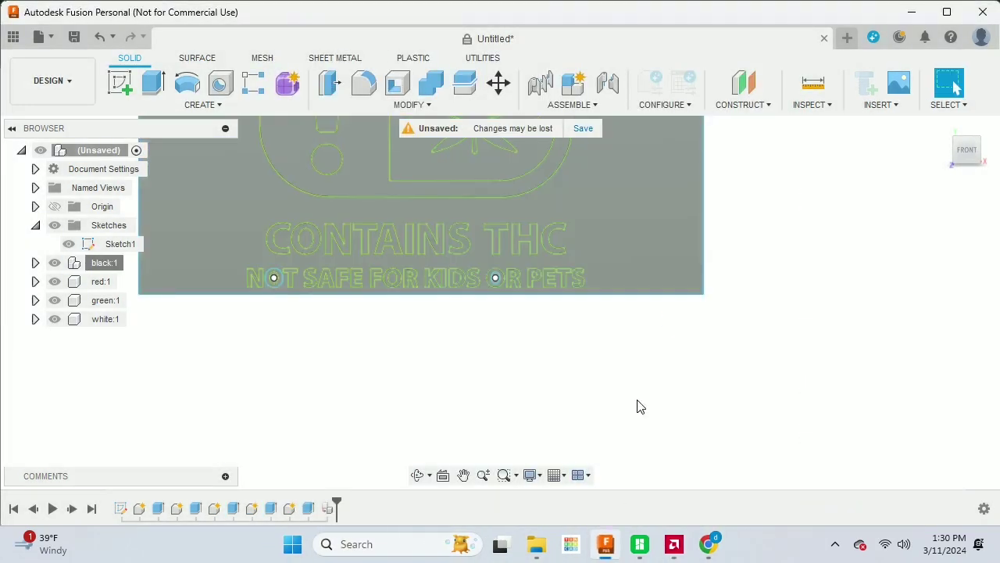
left_click(676, 538)
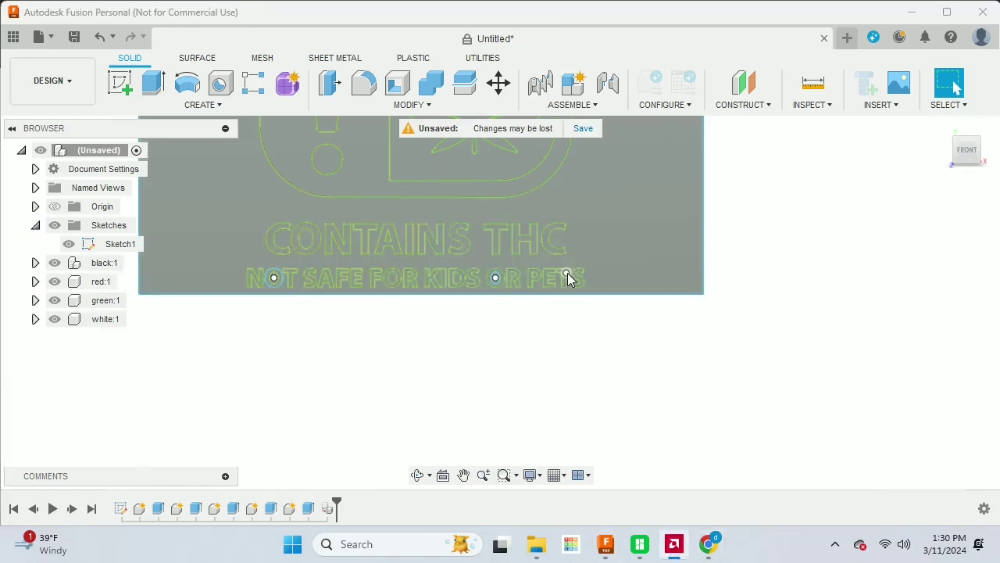
- Export the red component as an STL mesh named red into the containsthctray folder on the computer
right_click(78, 284)
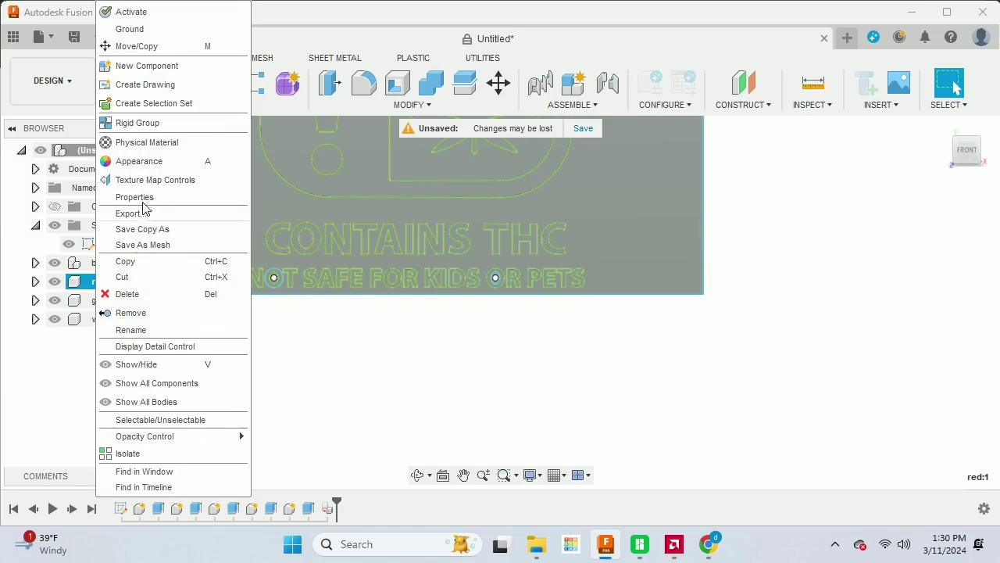
left_click(145, 244)
key("Return")
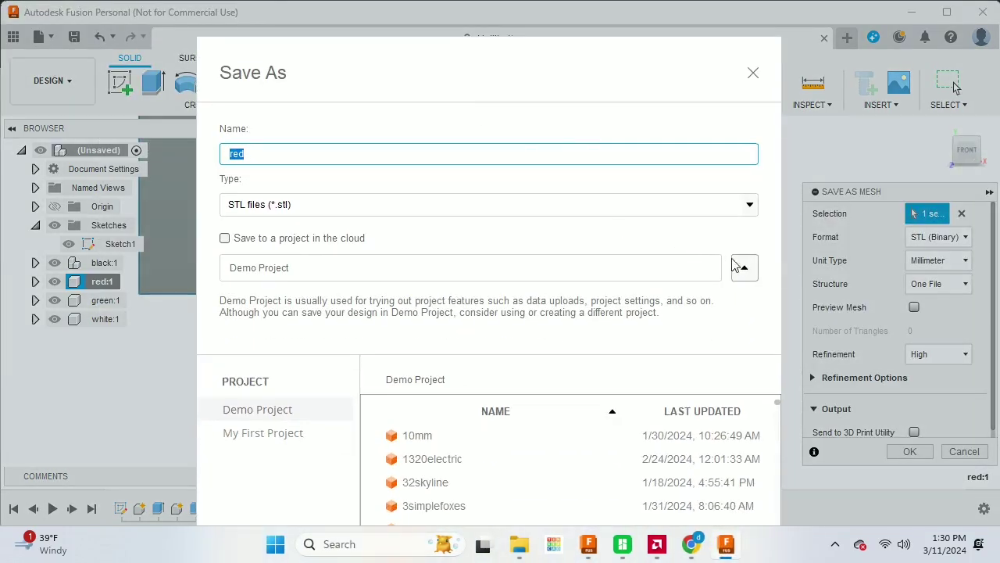
left_click(742, 267)
left_click(734, 467)
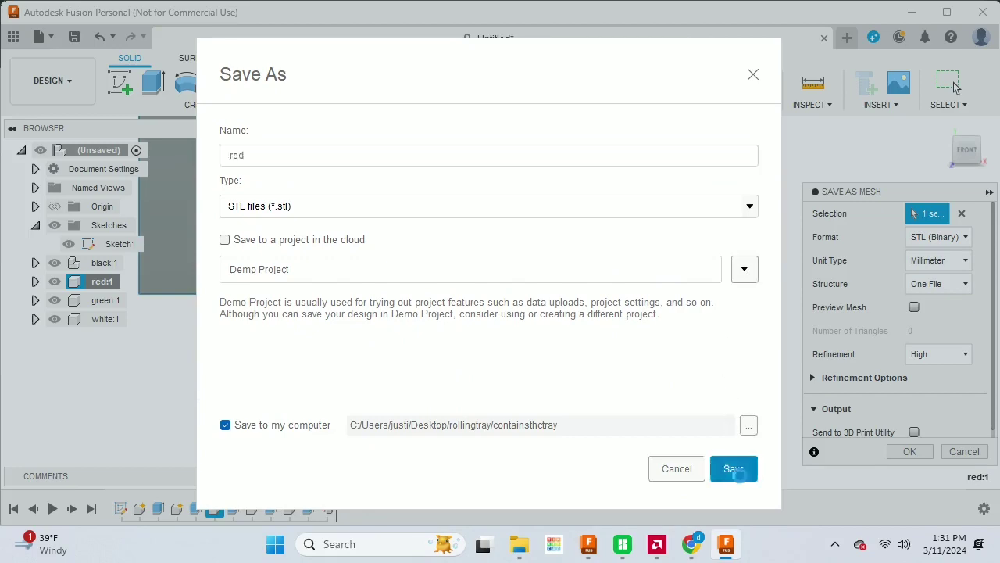
left_click(615, 551)
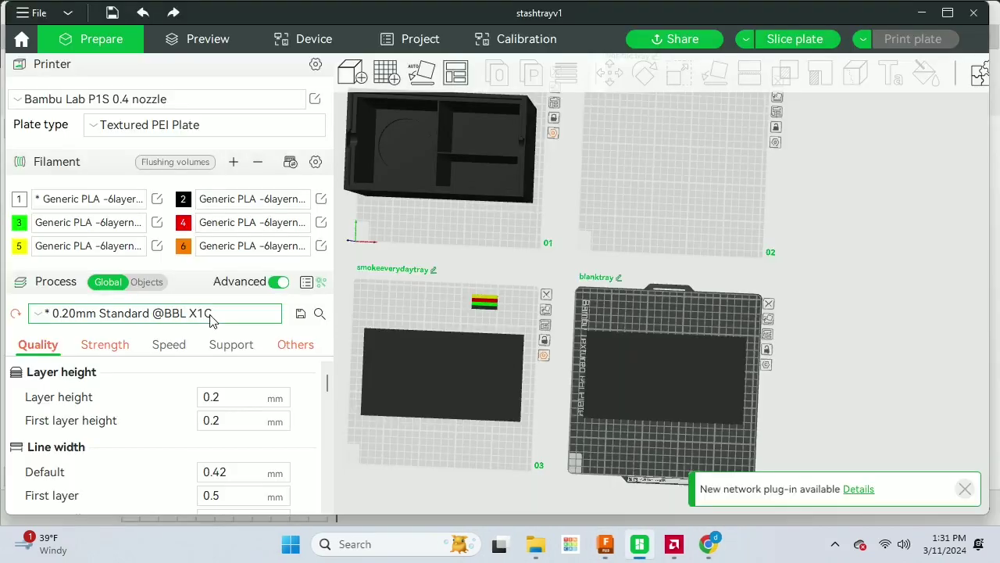
left_click(606, 553)
- Export the green component as an STL mesh named green into the containsthctray folder
right_click(101, 303)
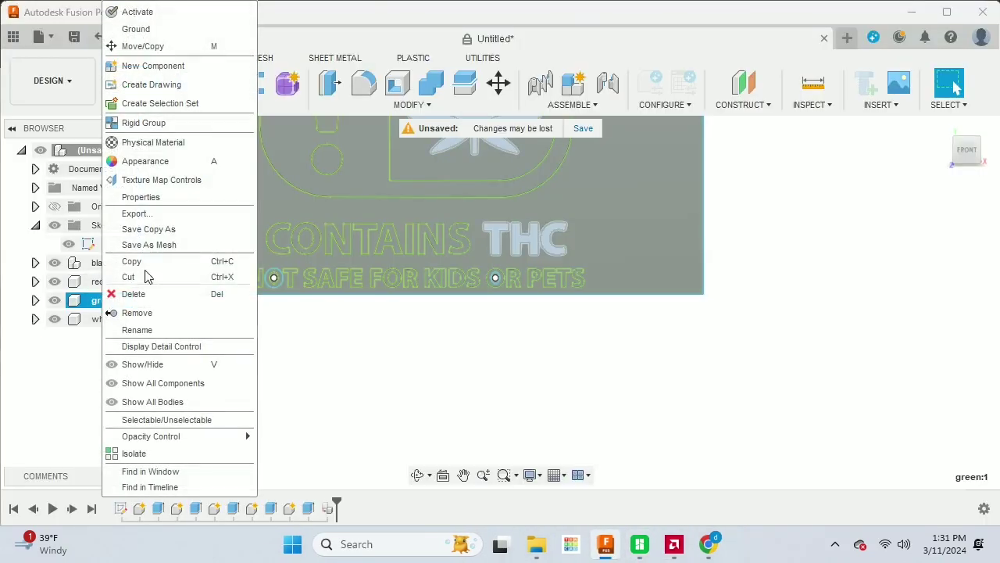
left_click(156, 243)
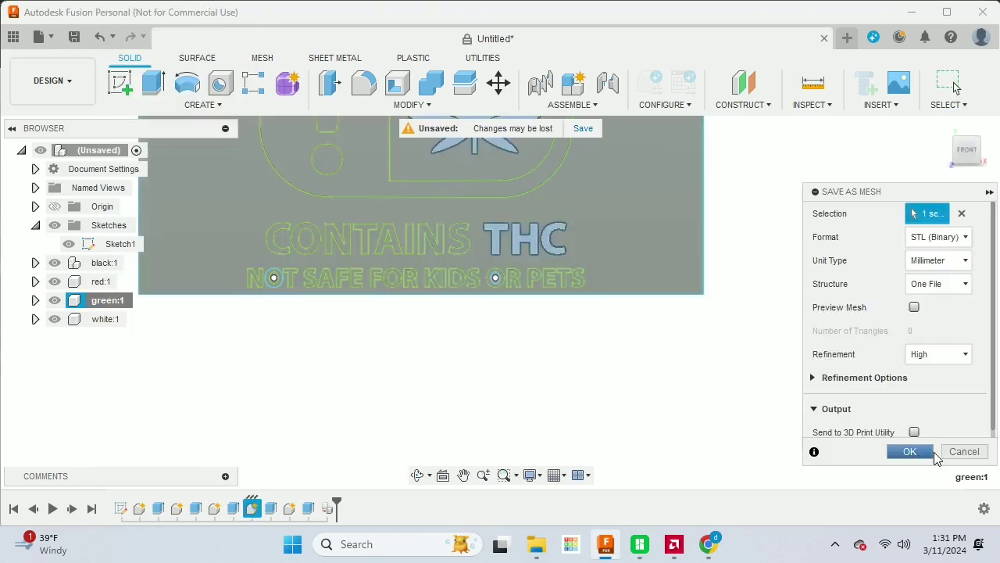
left_click(922, 454)
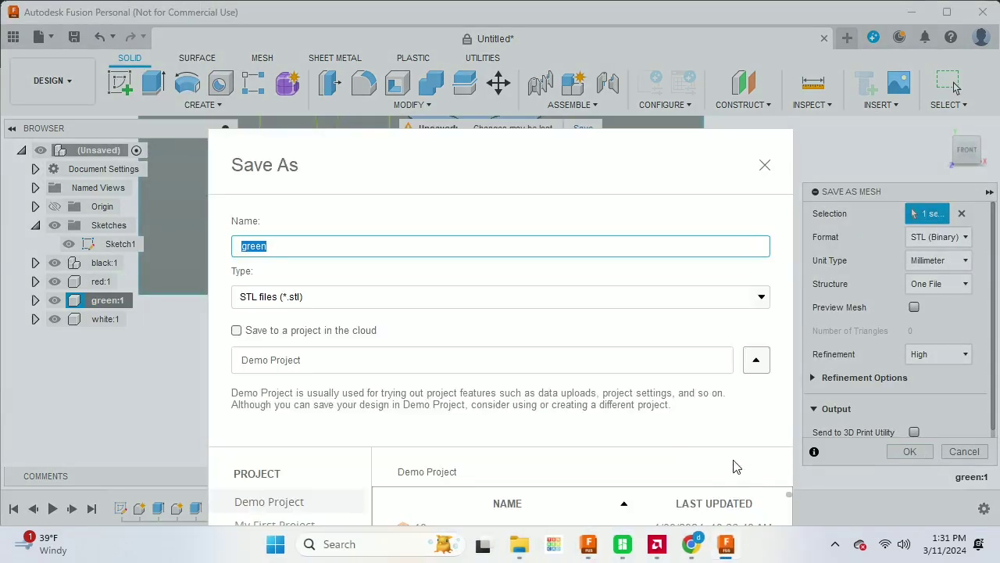
key("Return")
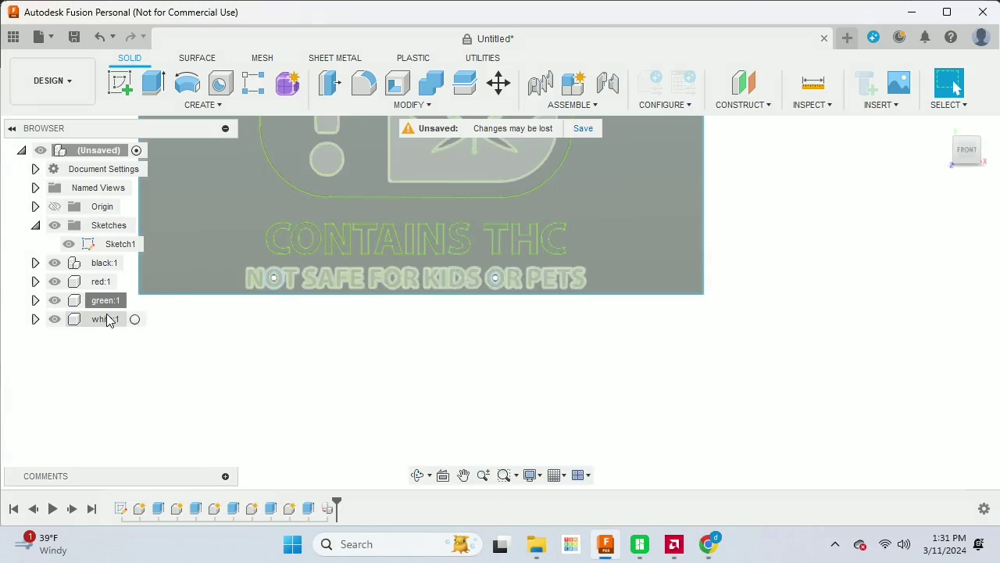
- Export the white component as an STL mesh named white into the containsthctray folder
right_click(108, 320)
left_click(183, 243)
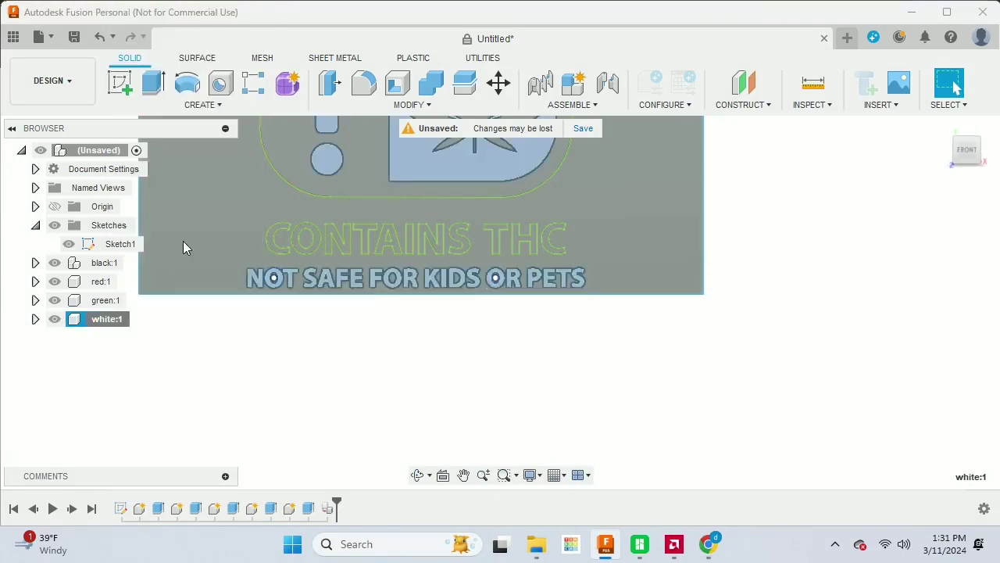
key("Return")
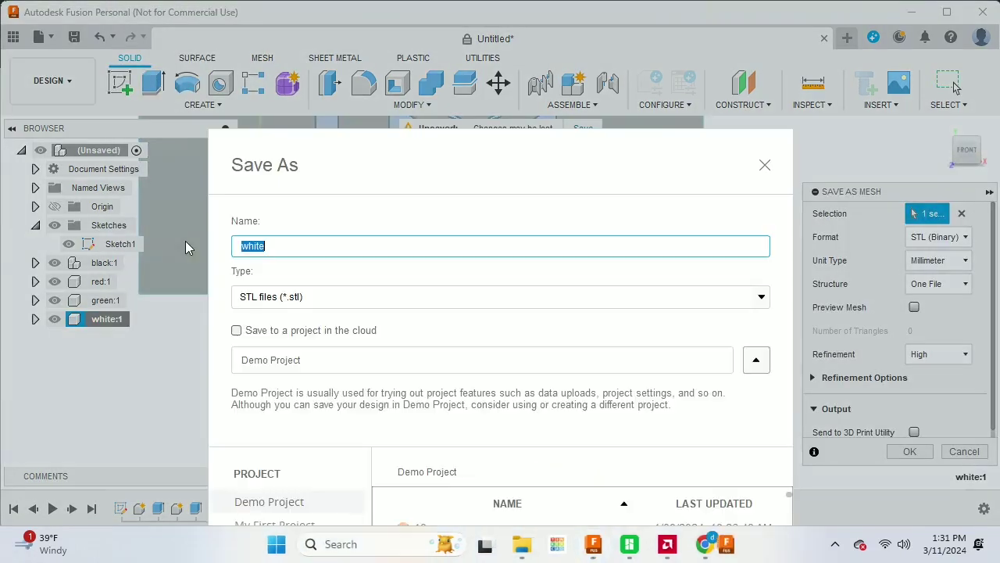
key("Return")
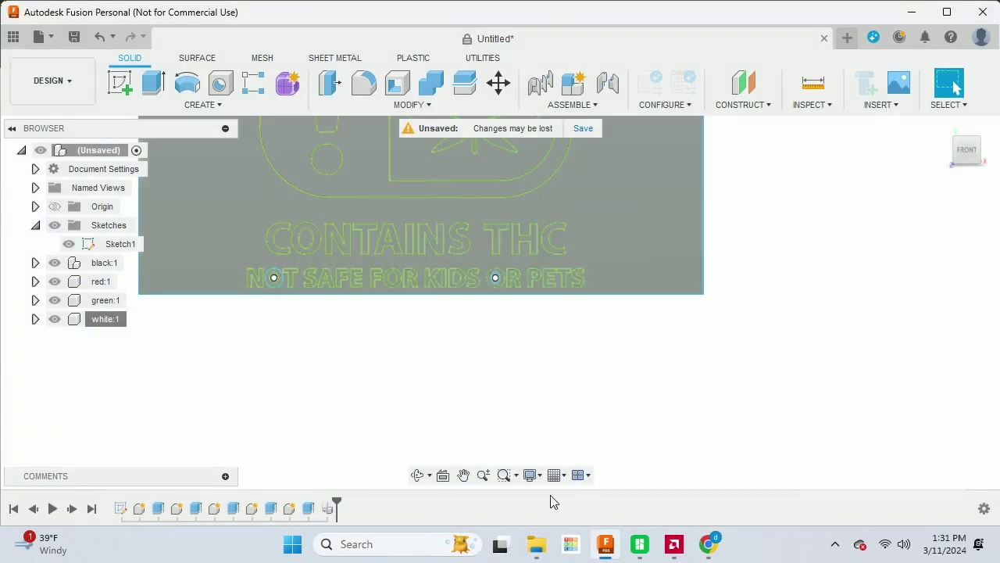
- Switch to Bambu Studio and import the black, green, red and white STL files onto the contains thc tray plate as a single multi-part object
left_click(642, 547)
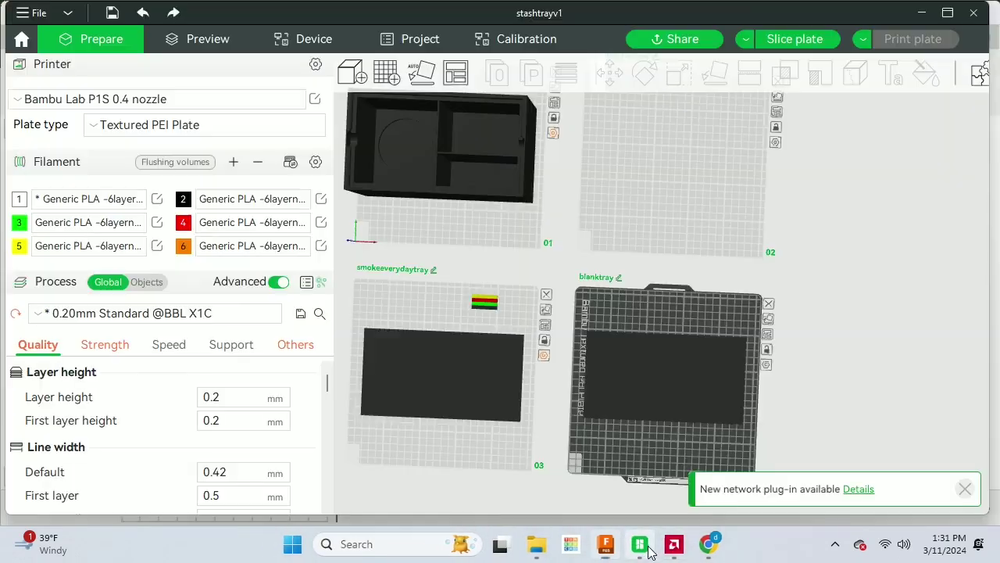
left_click_drag(788, 454, 793, 467)
right_click_drag(785, 363, 768, 446)
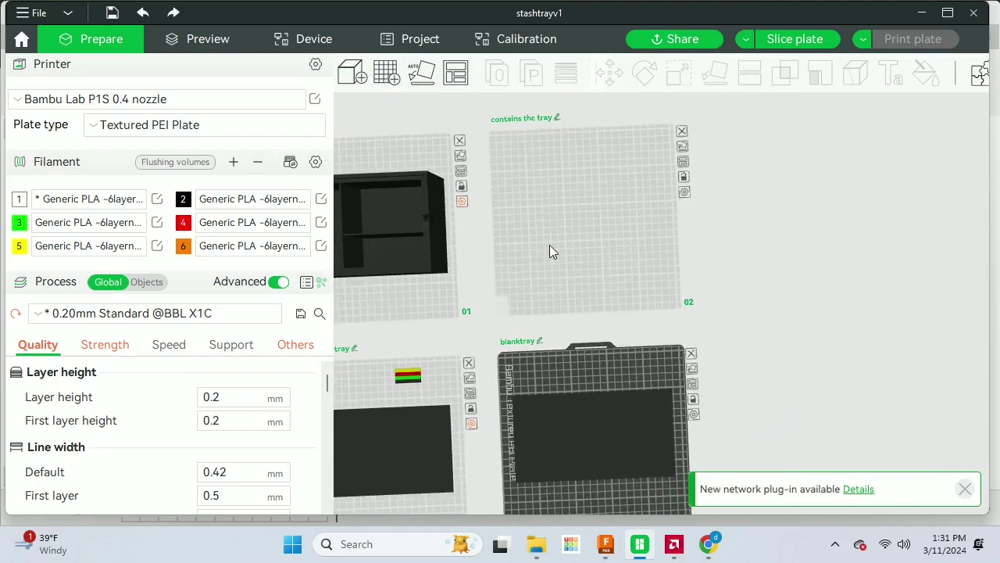
left_click(550, 249)
left_click(352, 72)
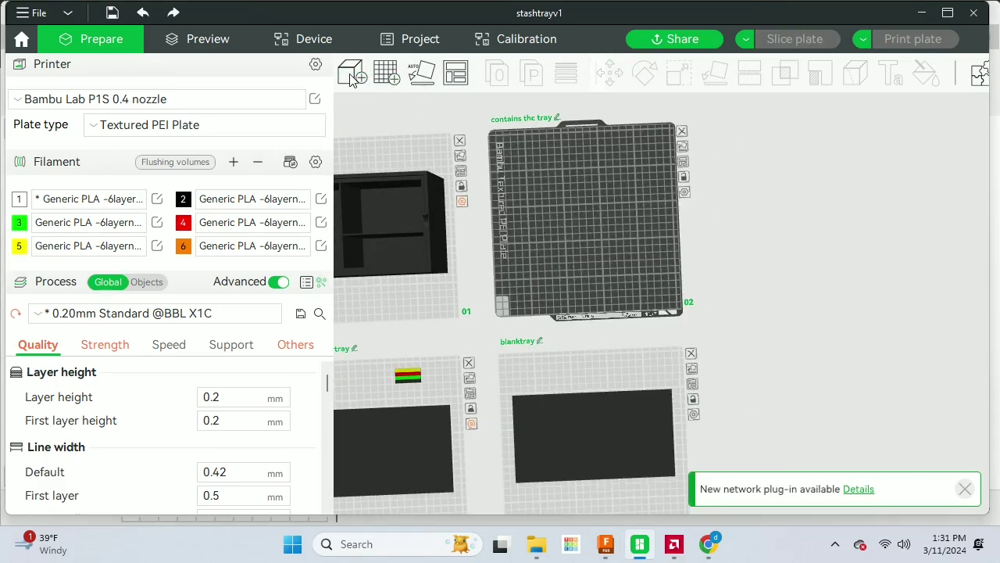
double_click(254, 149)
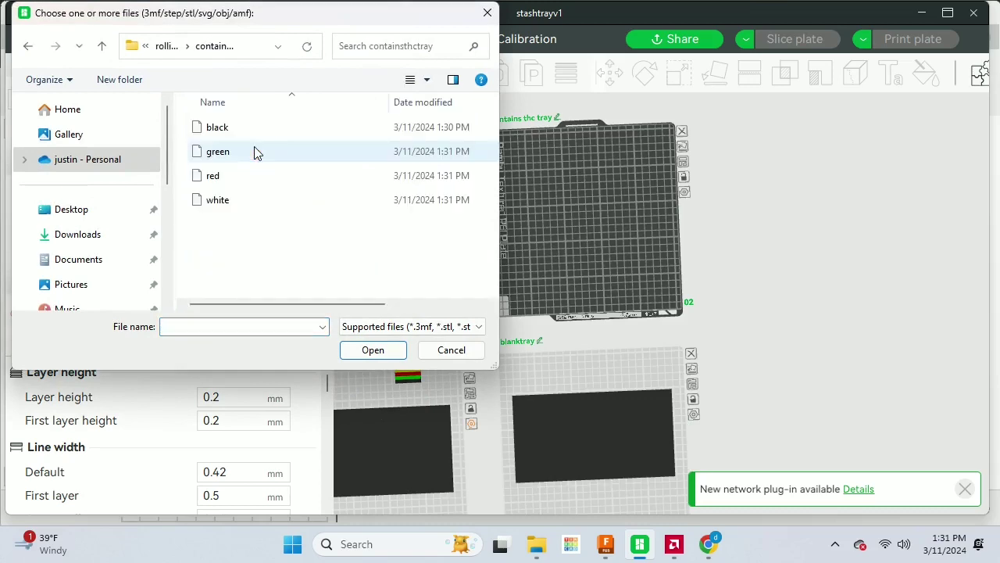
left_click_drag(271, 237, 207, 107)
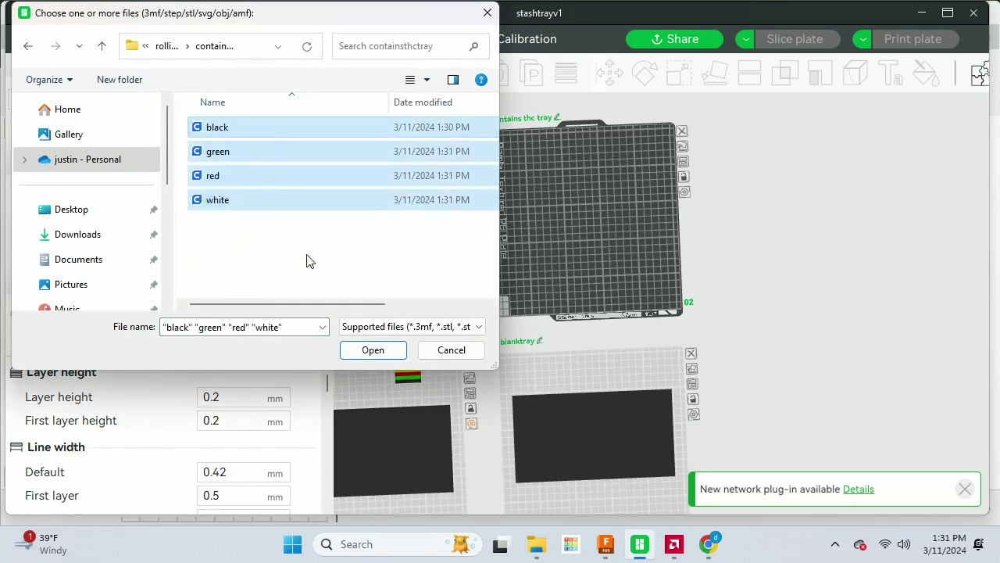
left_click(371, 347)
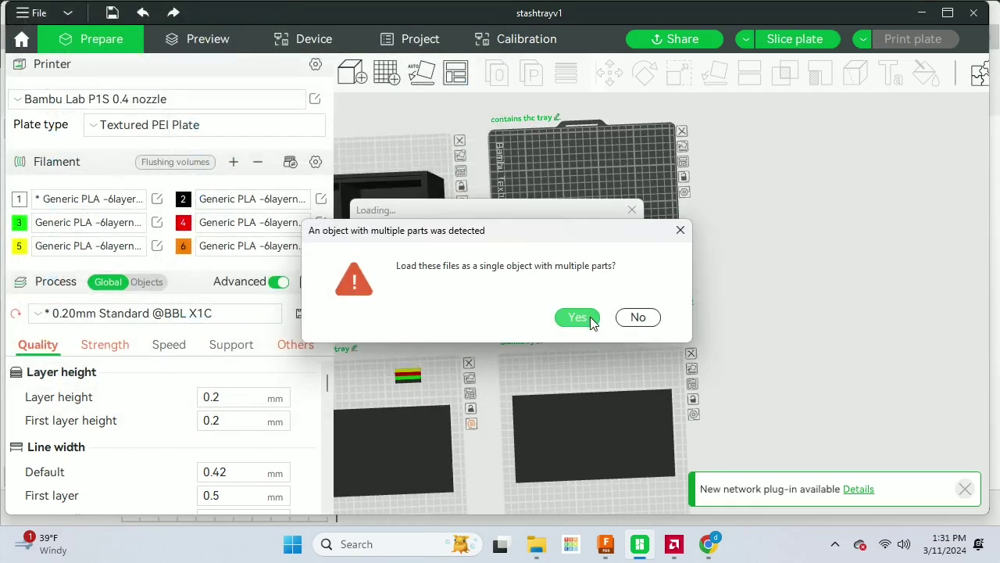
left_click(578, 316)
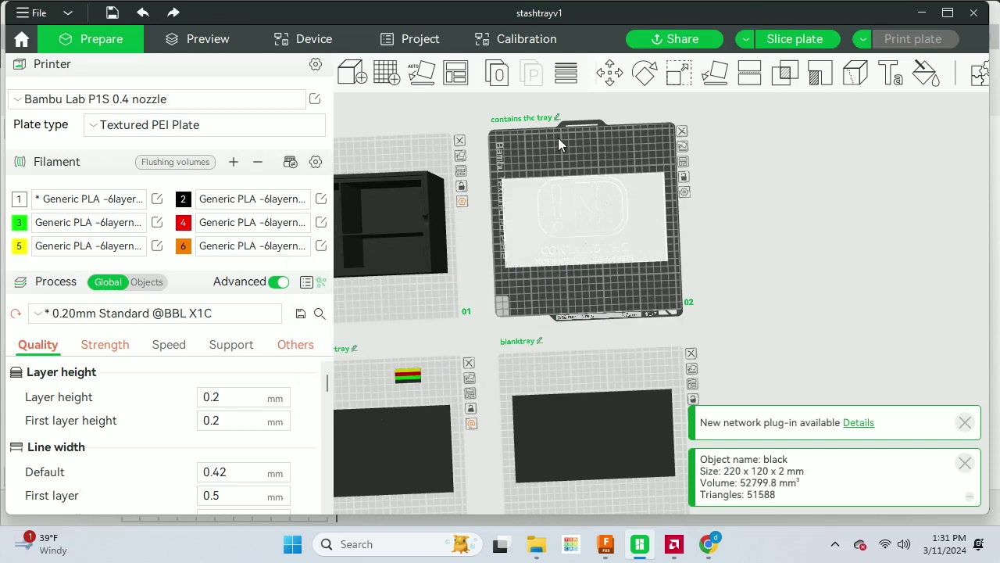
- Show the per-object settings and assign Filament 2 (black) to the black.stl part
left_click(147, 282)
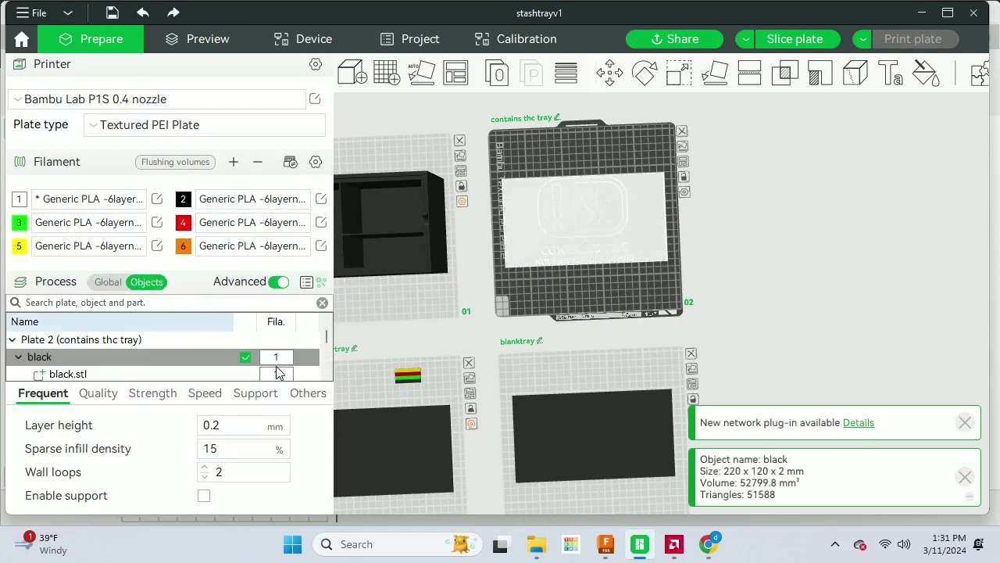
left_click(277, 375)
right_click(277, 376)
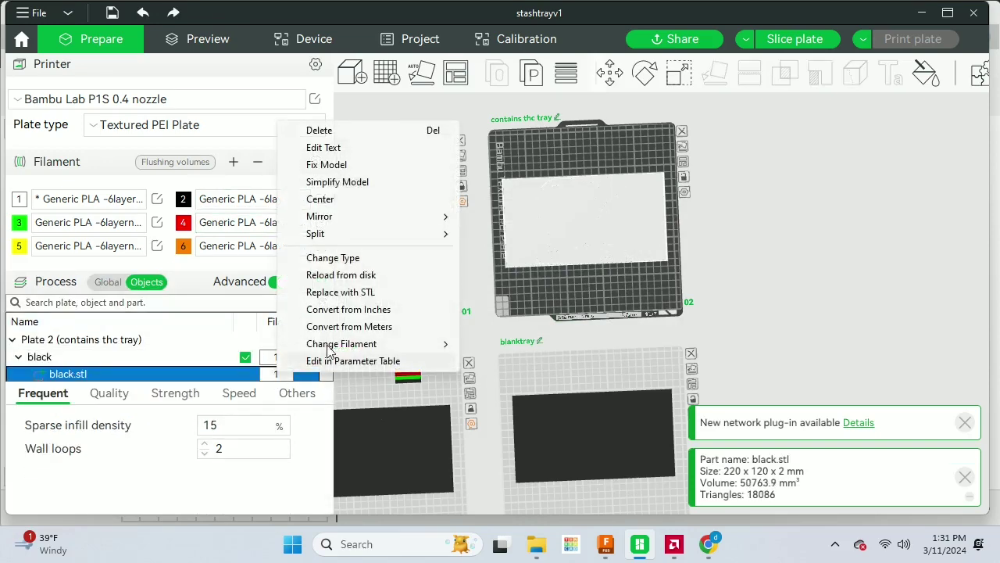
mouse_move(415, 344)
left_click(493, 367)
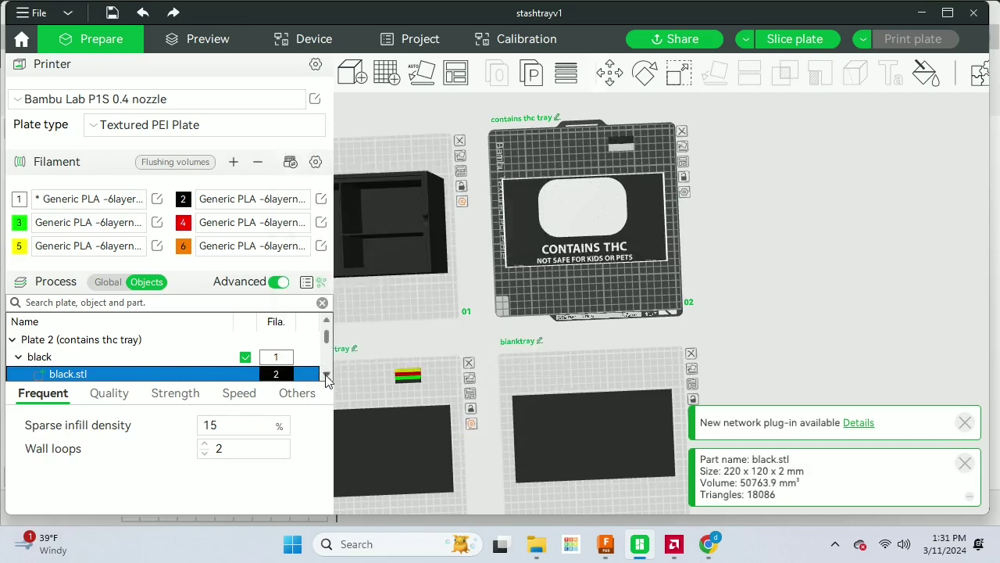
- Assign Filament 3 (green) to the green.stl part of the tray insert
scroll(302, 373, "down", 2)
right_click(284, 367)
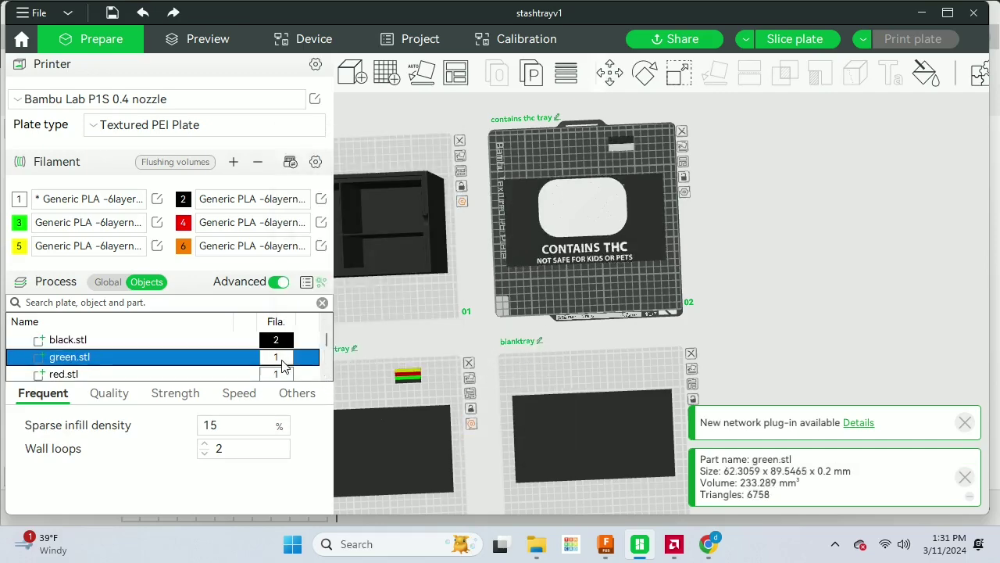
mouse_move(358, 333)
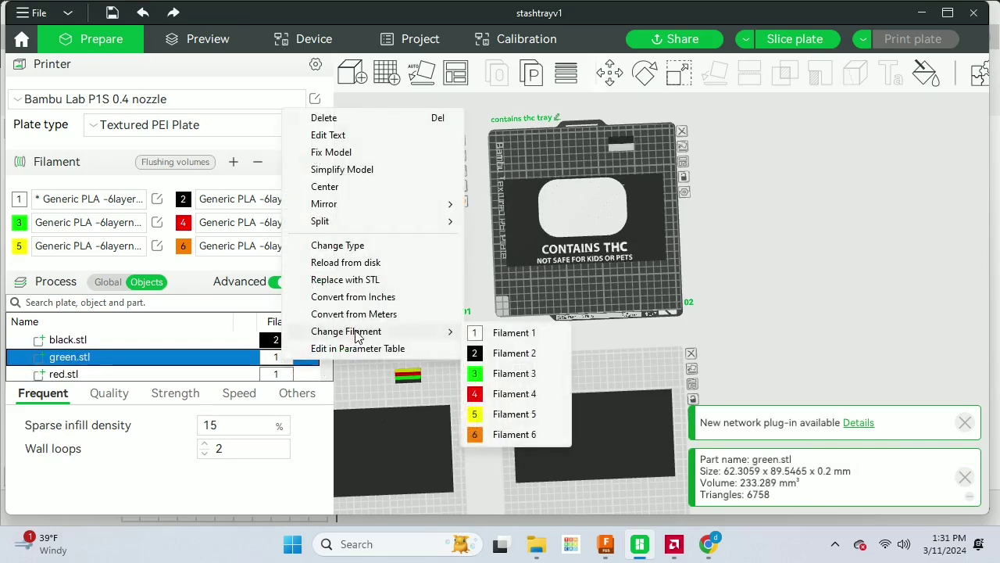
left_click(529, 380)
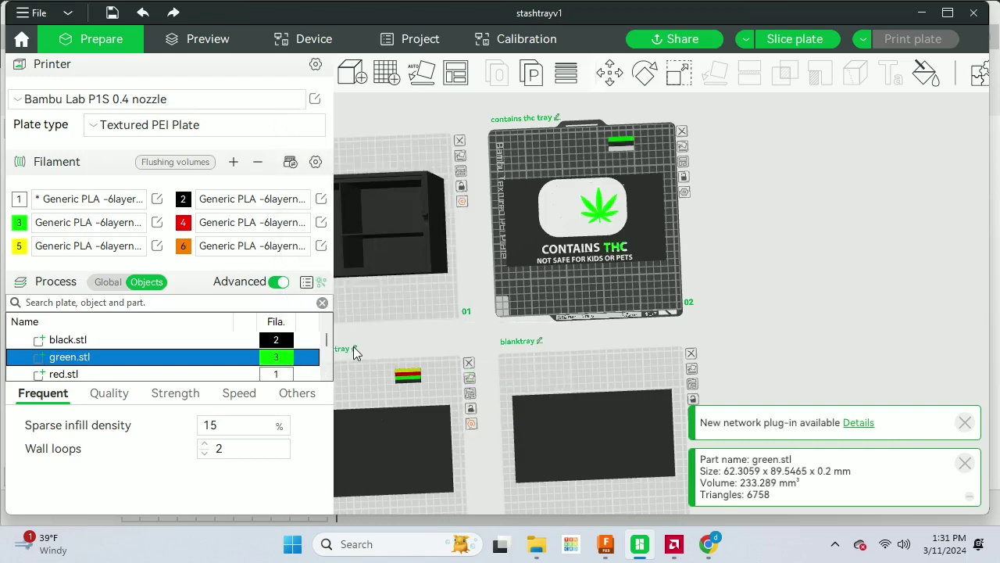
- Assign Filament 4 (red) to the red.stl part of the tray insert
right_click(267, 377)
mouse_move(340, 353)
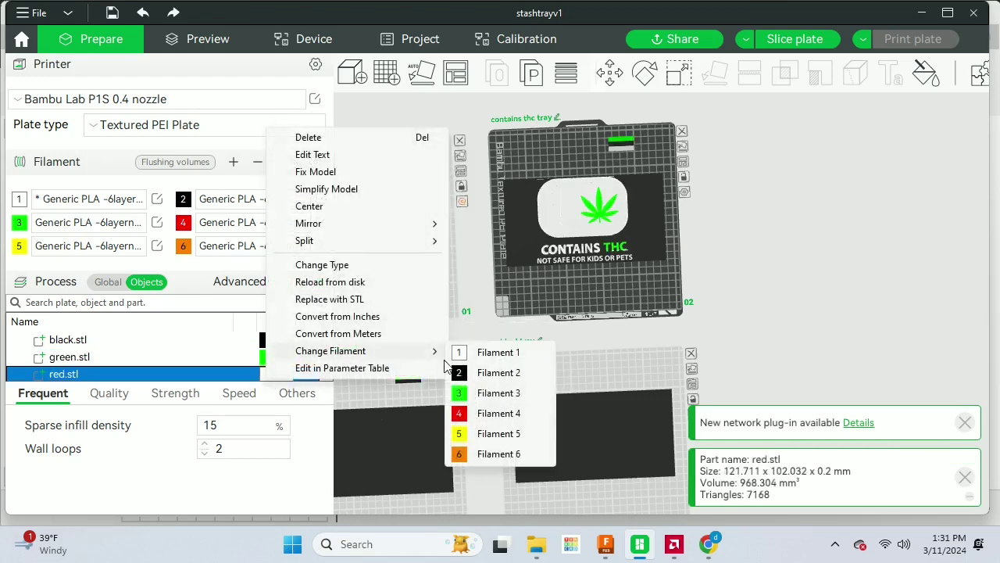
left_click(489, 413)
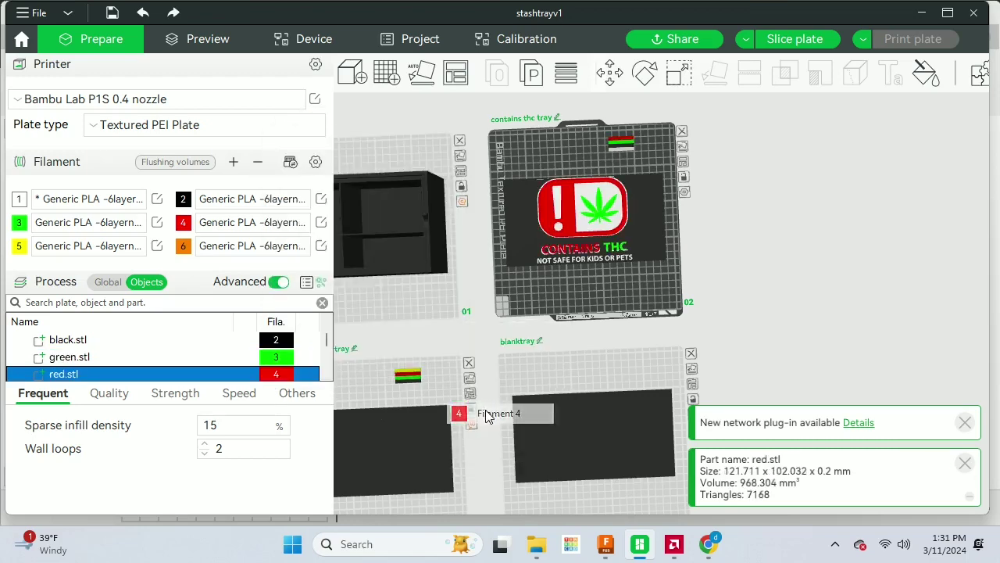
- Lay the multi-part tray insert on its coloured front face on the contains thc tray plate, then deselect it
left_click(617, 286)
left_click_drag(617, 289, 614, 309)
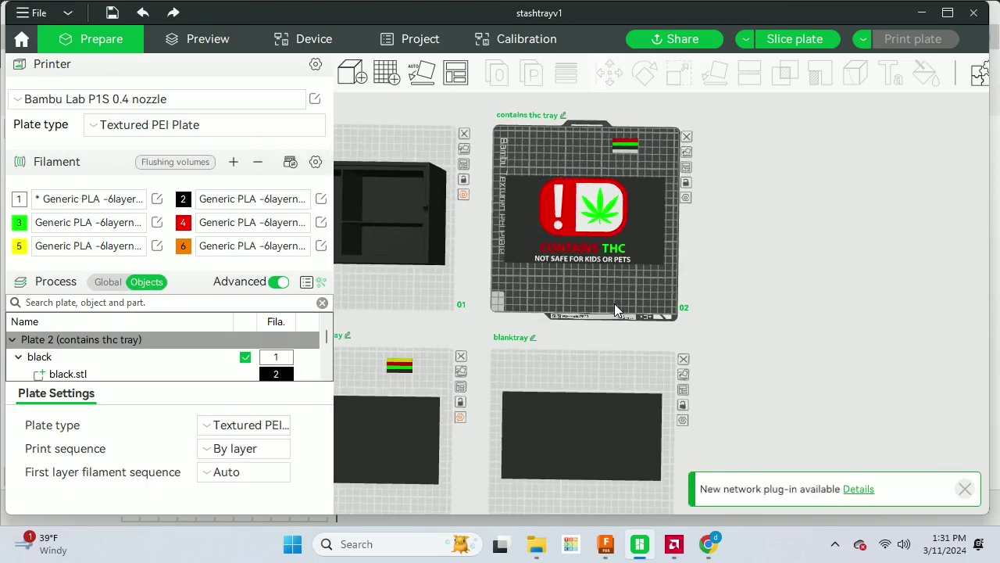
left_click(595, 221)
left_click(715, 73)
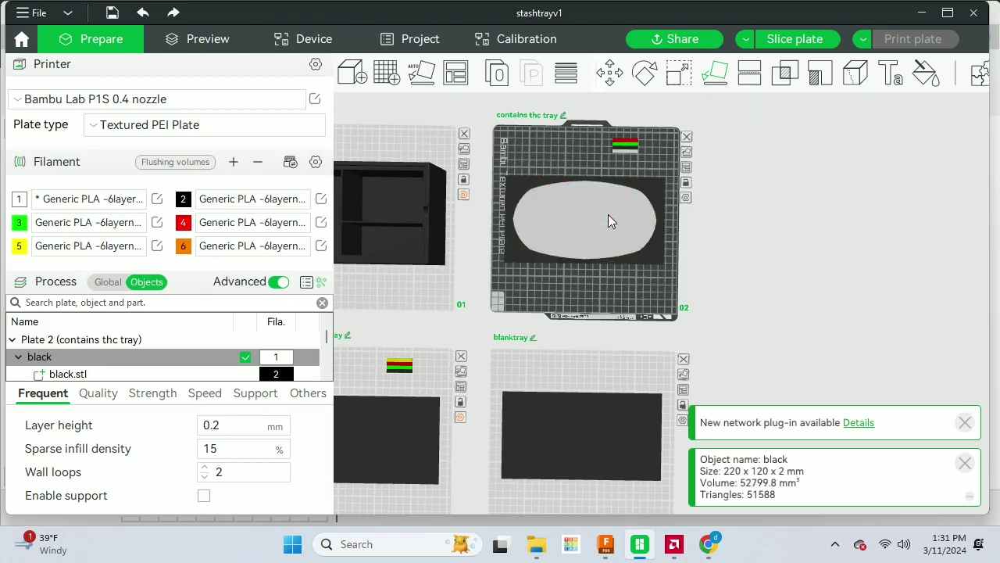
left_click(608, 214)
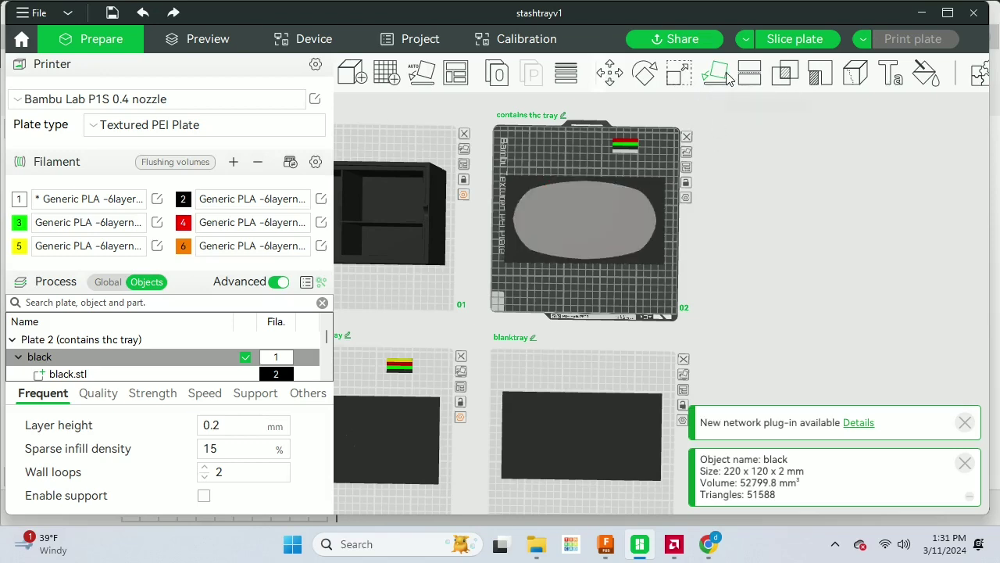
left_click(669, 162)
middle_click_drag(666, 163, 665, 183)
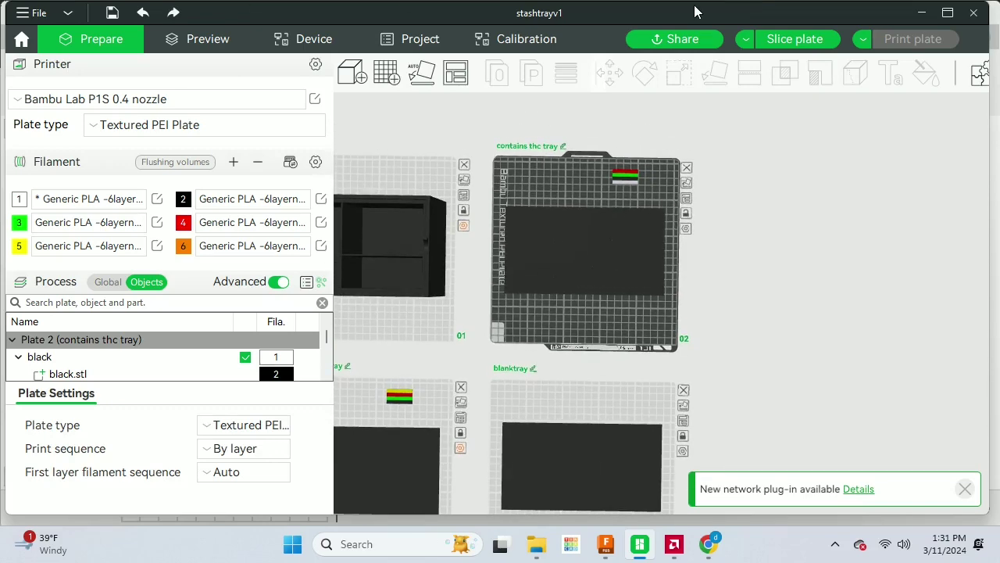
scroll(728, 185, "down", 3)
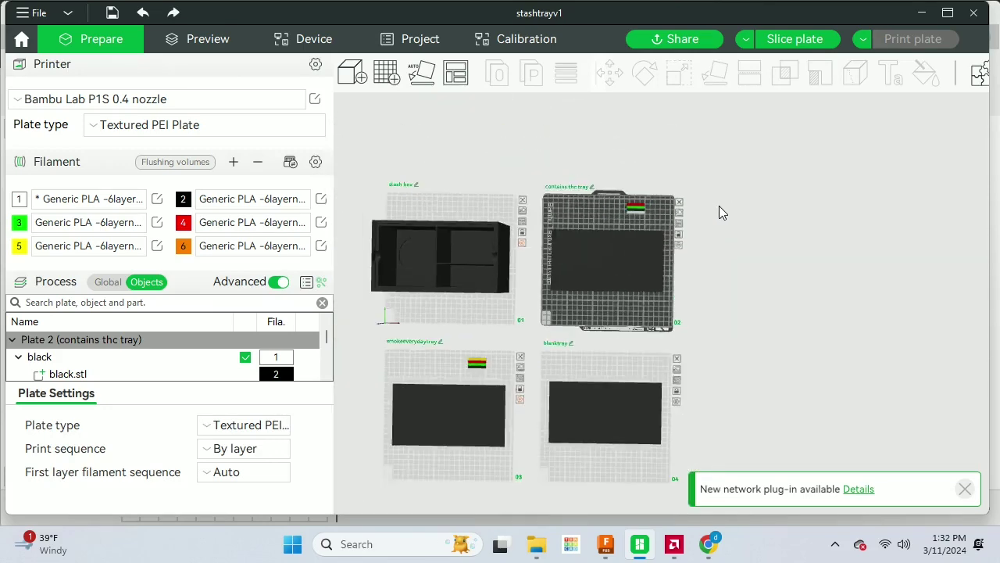